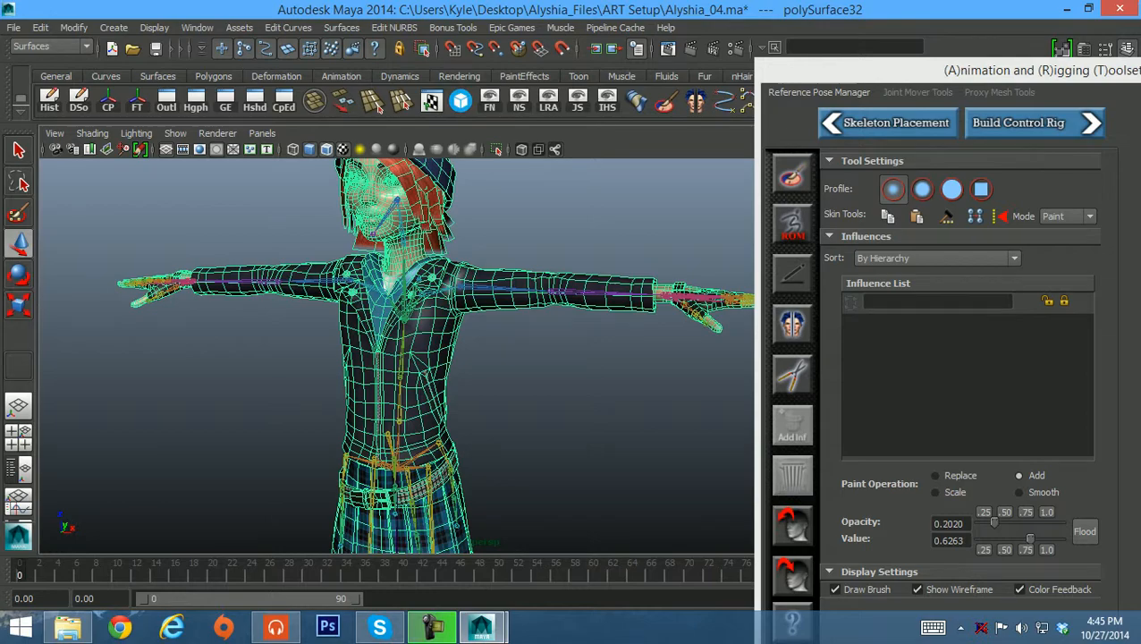
# Inspect the character mesh's component data in the Component Editor, including Smooth Skins, Rigid Skins, BlendShape Deformers and Weighted Deformer, and close the editor
pyautogui.keyDown('alt'); pyautogui.moveTo(536, 403); pyautogui.dragTo(506, 239, button='middle'); pyautogui.keyUp('alt')
pyautogui.keyDown('alt'); pyautogui.moveTo(447, 358); pyautogui.dragTo(460, 535, button='middle'); pyautogui.keyUp('alt')
pyautogui.keyDown('alt'); pyautogui.moveTo(429, 385); pyautogui.dragTo(447, 353); pyautogui.keyUp('alt')
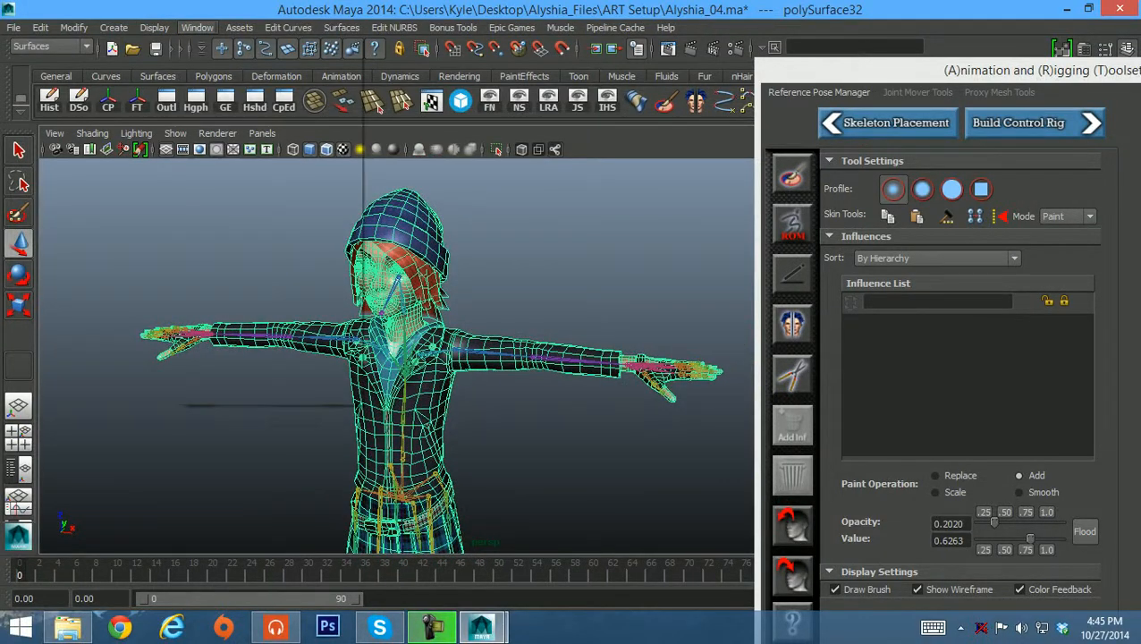
pyautogui.click(197, 28)
pyautogui.moveTo(229, 51)
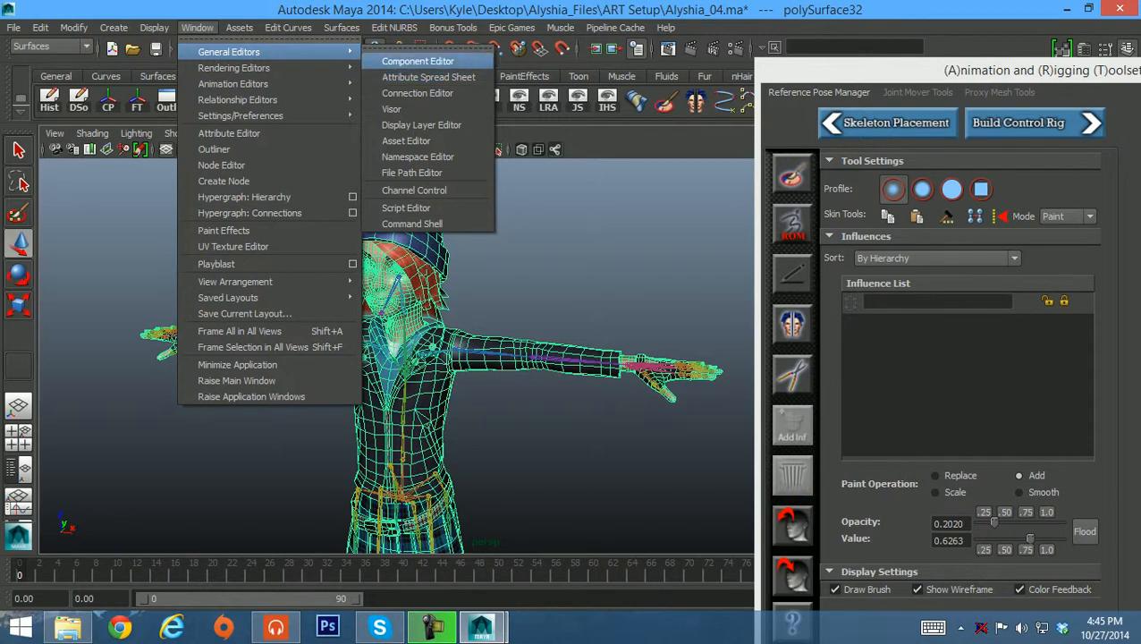
pyautogui.click(418, 61)
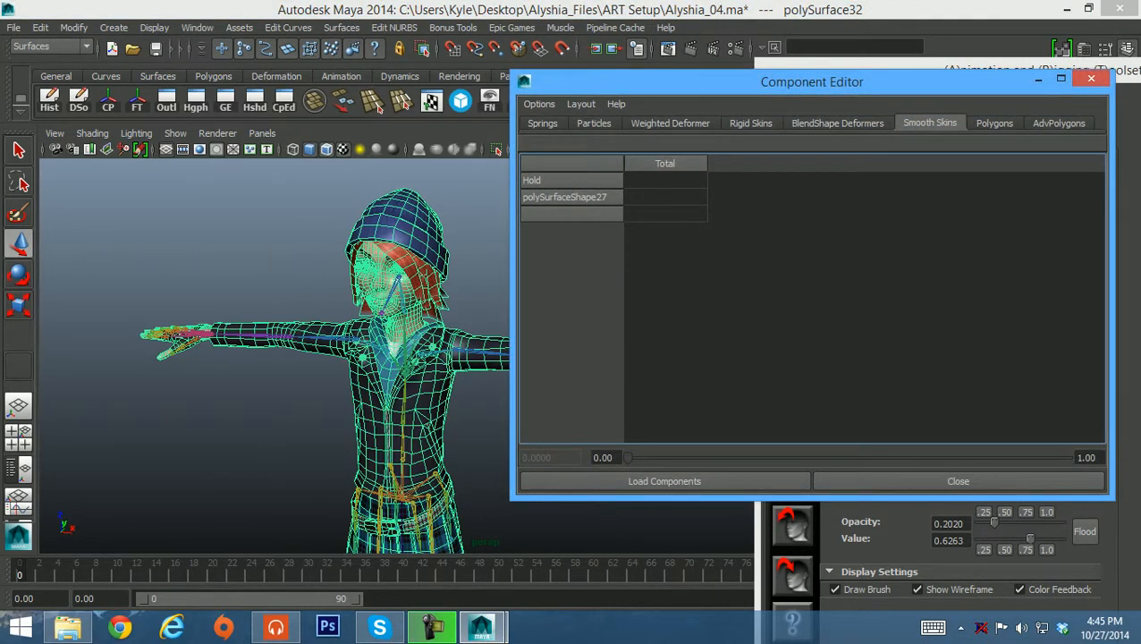
pyautogui.click(750, 123)
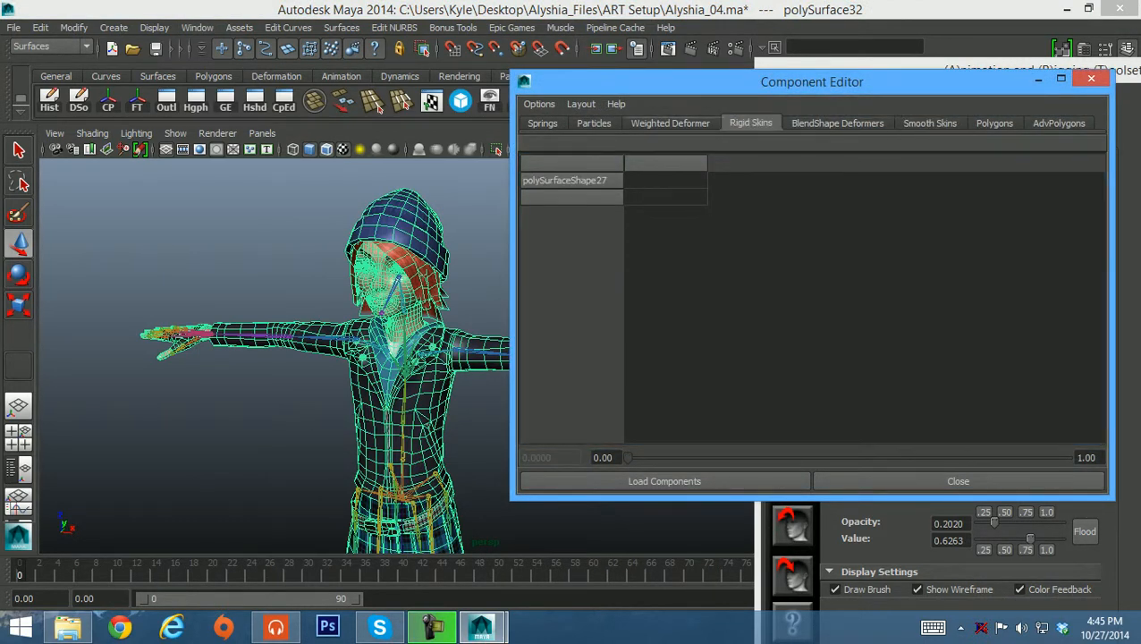
pyautogui.click(837, 123)
pyautogui.click(670, 124)
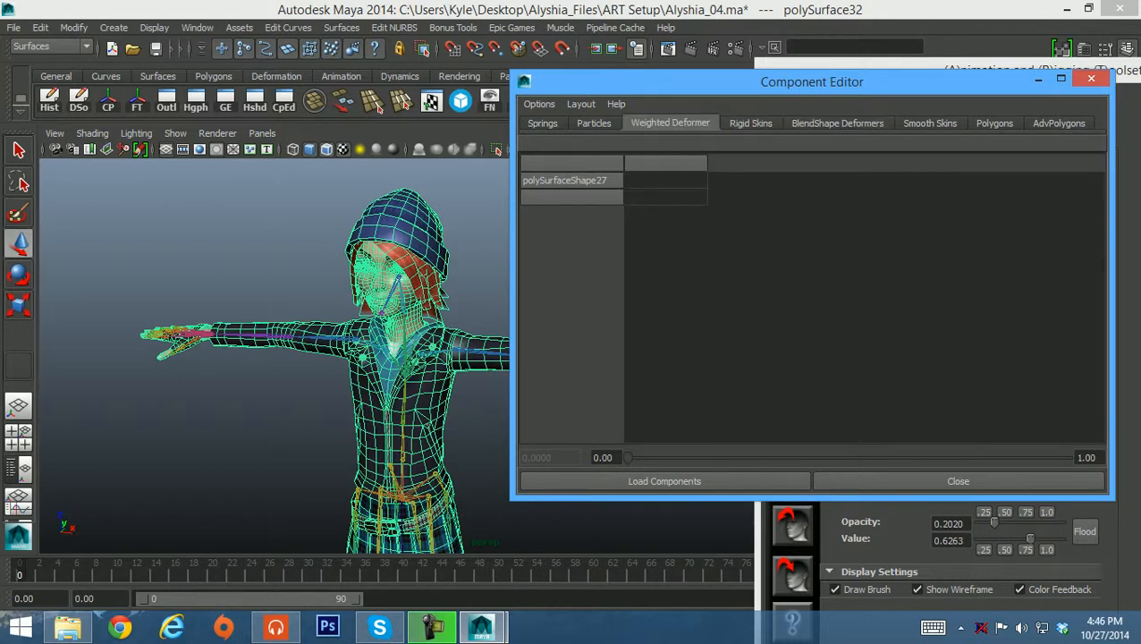
pyautogui.click(1091, 79)
pyautogui.moveTo(447, 357)
pyautogui.keyDown('alt'); pyautogui.mouseDown(button='middle')
pyautogui.moveTo(436, 320)
pyautogui.moveTo(462, 372)
pyautogui.mouseUp(button='middle'); pyautogui.keyUp('alt')
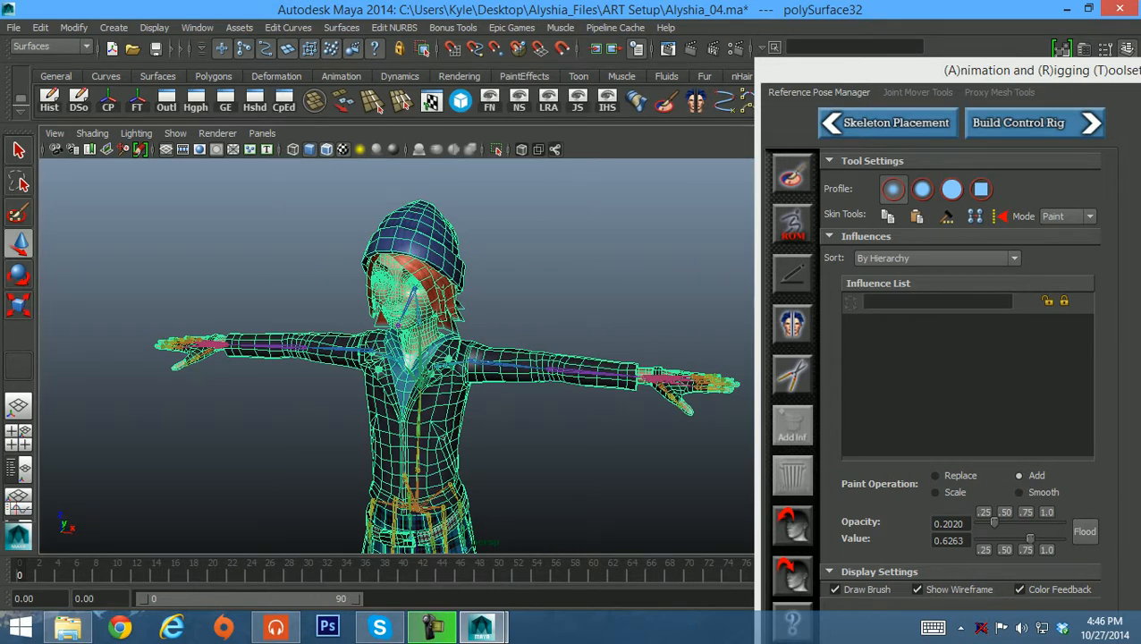
# Switch the character mesh to vertex mode and select the vertices at the top of the beanie
pyautogui.rightClick(439, 230)
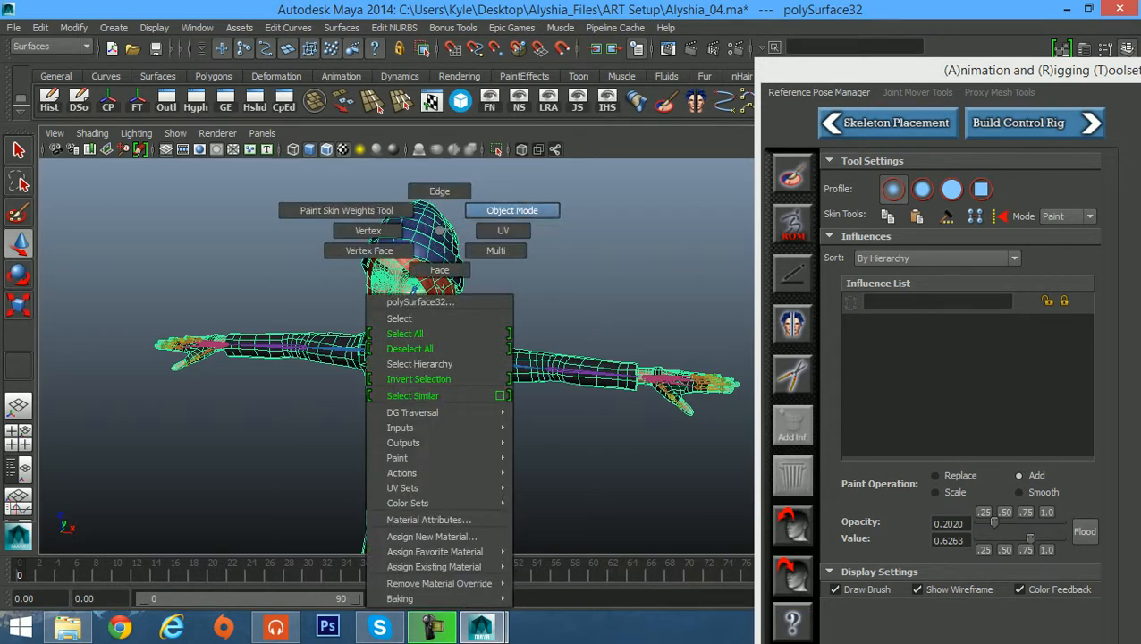
pyautogui.moveTo(439, 229); pyautogui.dragTo(381, 230, button='right')
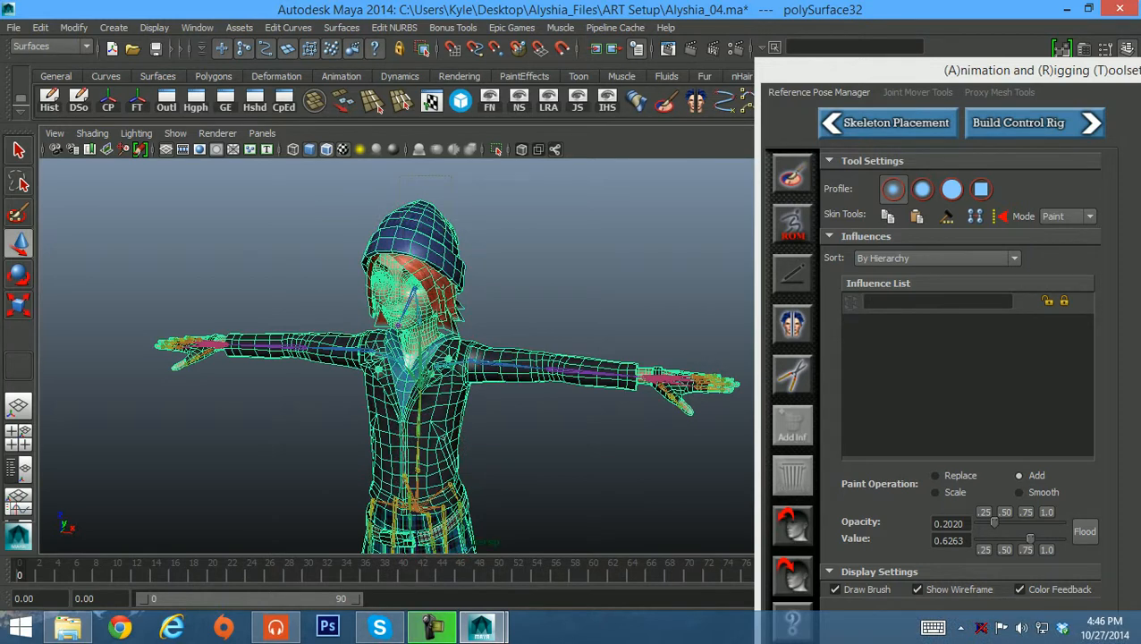
pyautogui.moveTo(391, 179); pyautogui.dragTo(449, 220)
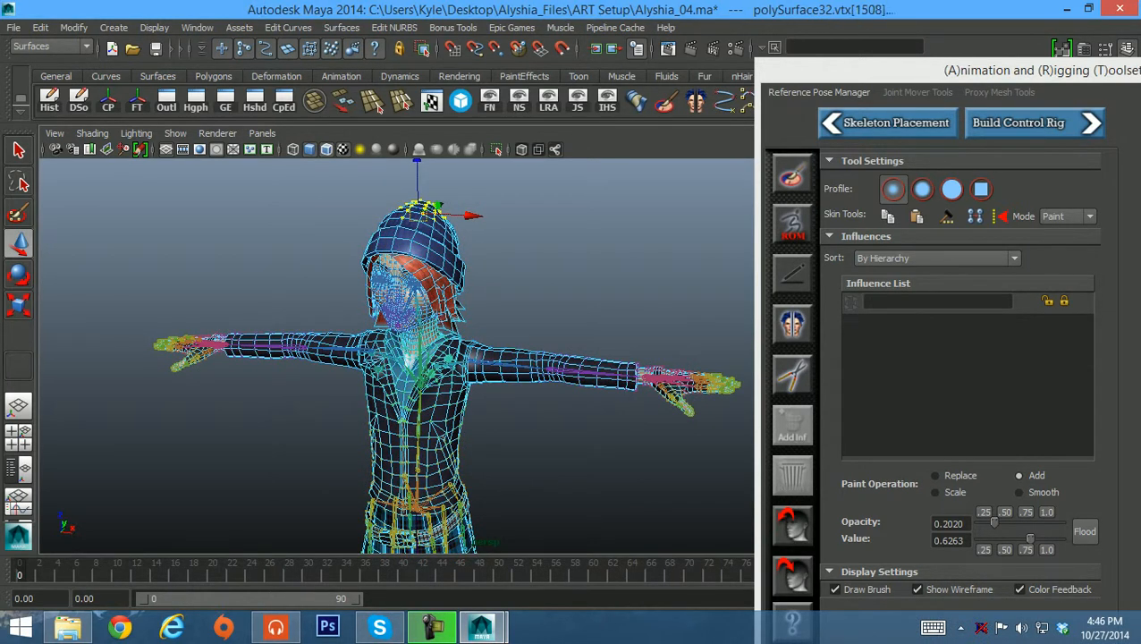
# Open the Component Editor for the selected beanie vertices and review their Smooth Skins weights
pyautogui.click(197, 27)
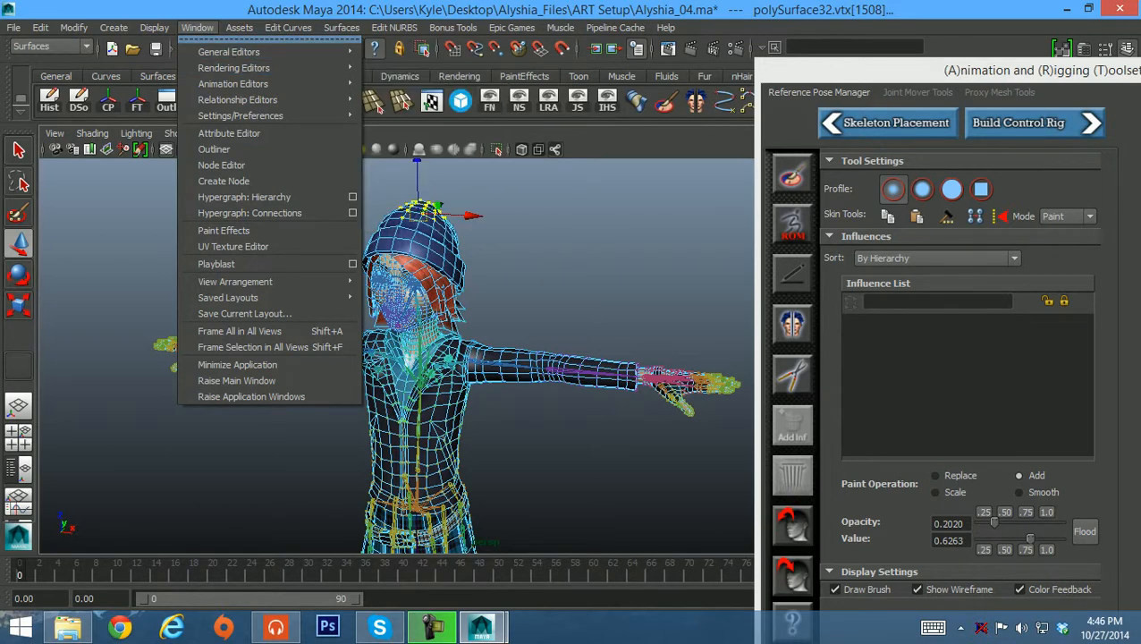
pyautogui.moveTo(229, 52)
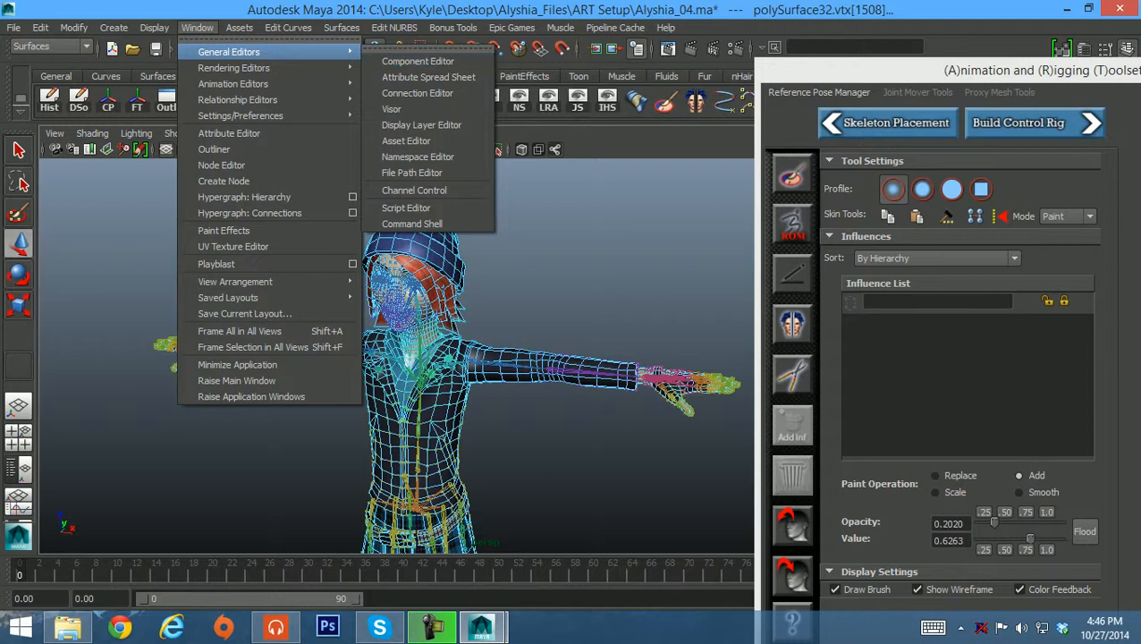
pyautogui.click(644, 134)
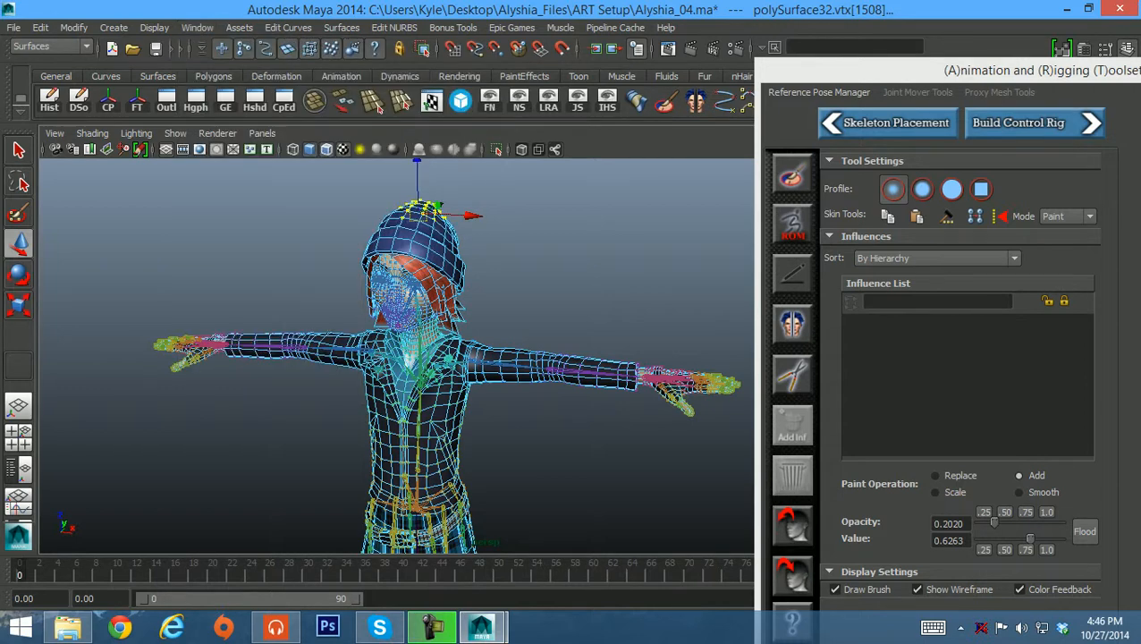
pyautogui.click(284, 101)
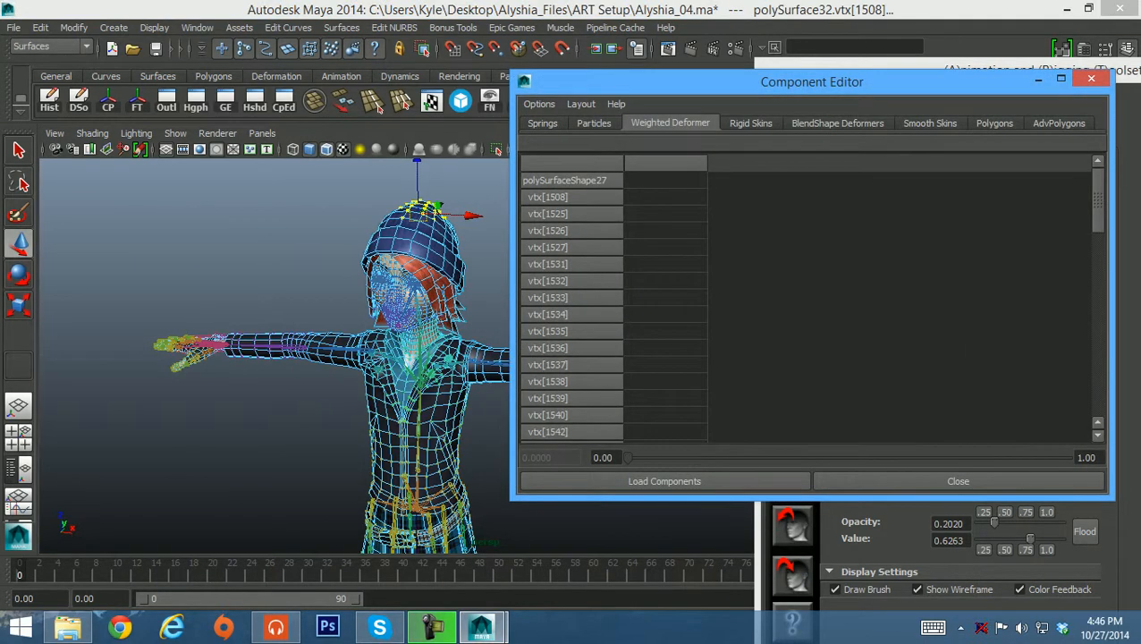
pyautogui.click(750, 124)
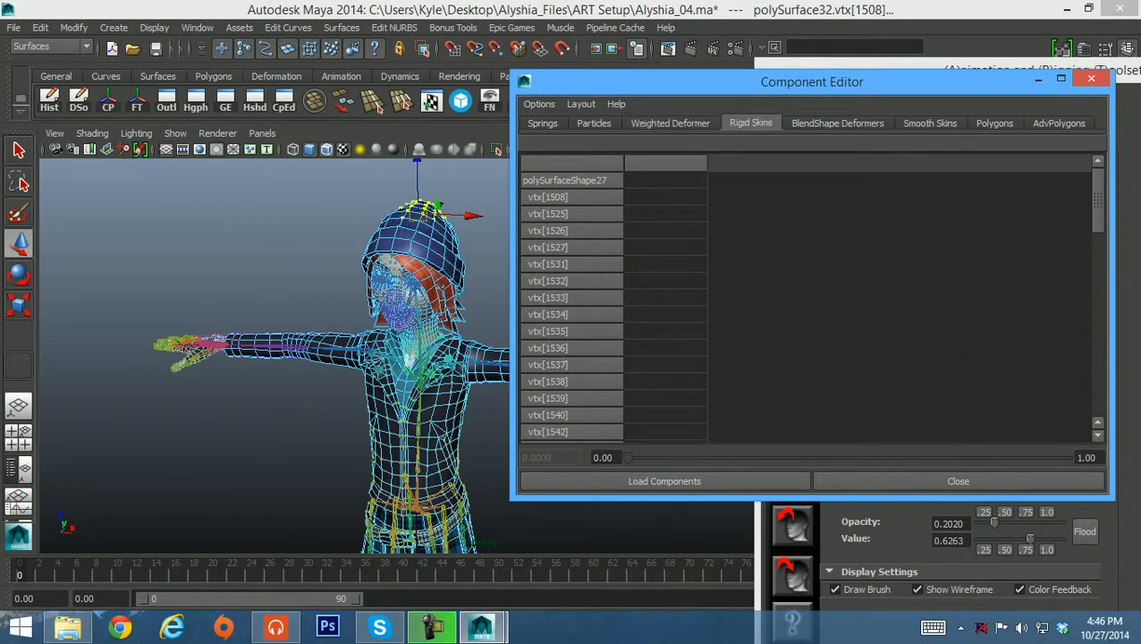
pyautogui.click(837, 123)
pyautogui.click(929, 123)
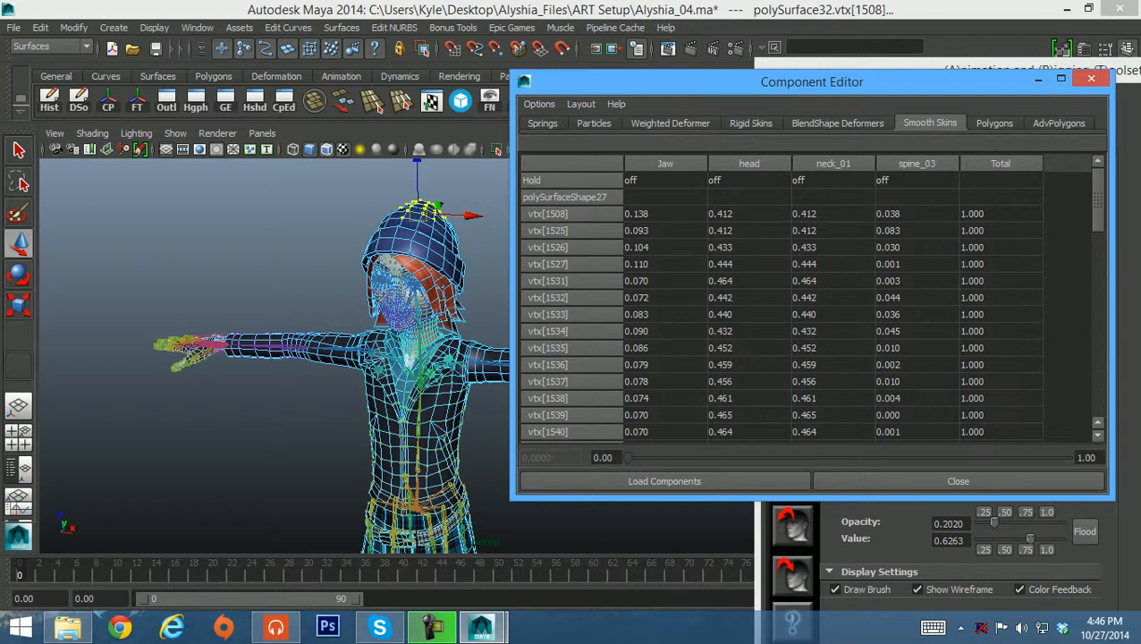
pyautogui.scroll(-14, 812, 305)
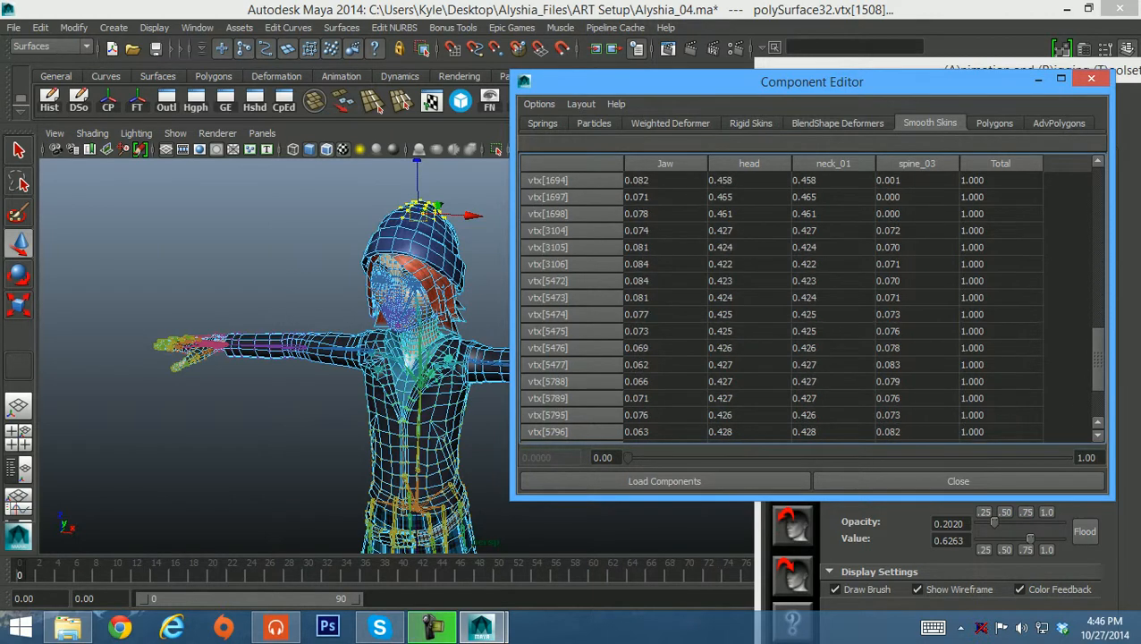
pyautogui.scroll(14, 812, 306)
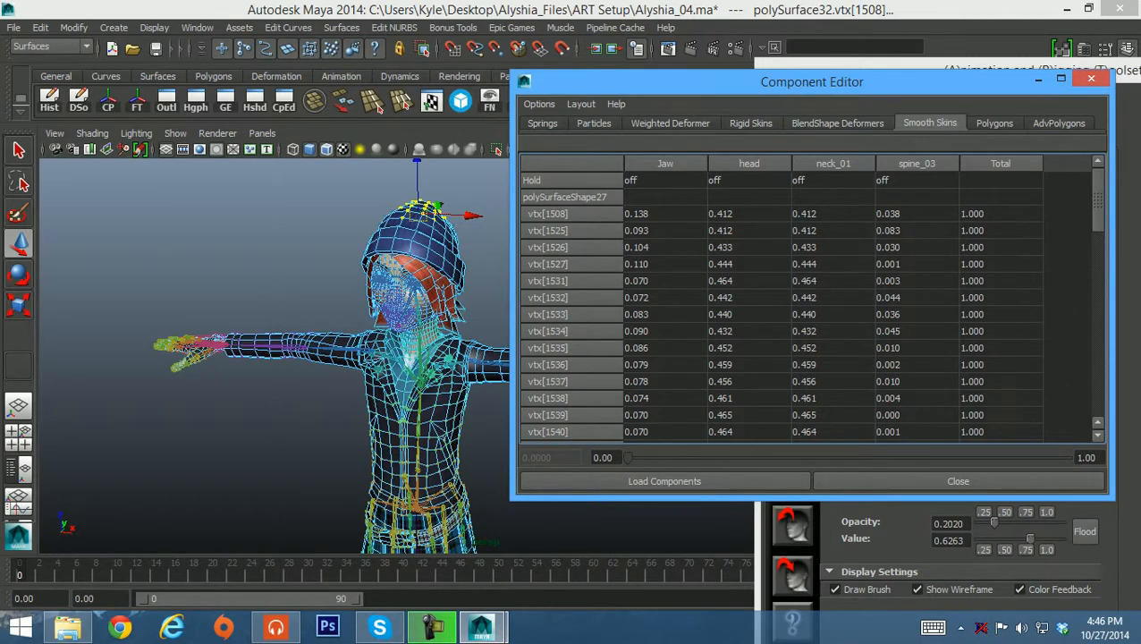
# Select all of the beanie's vertices by growing the selection from a single vertex at its peak
pyautogui.keyDown('alt'); pyautogui.moveTo(358, 313); pyautogui.dragTo(259, 326); pyautogui.keyUp('alt')
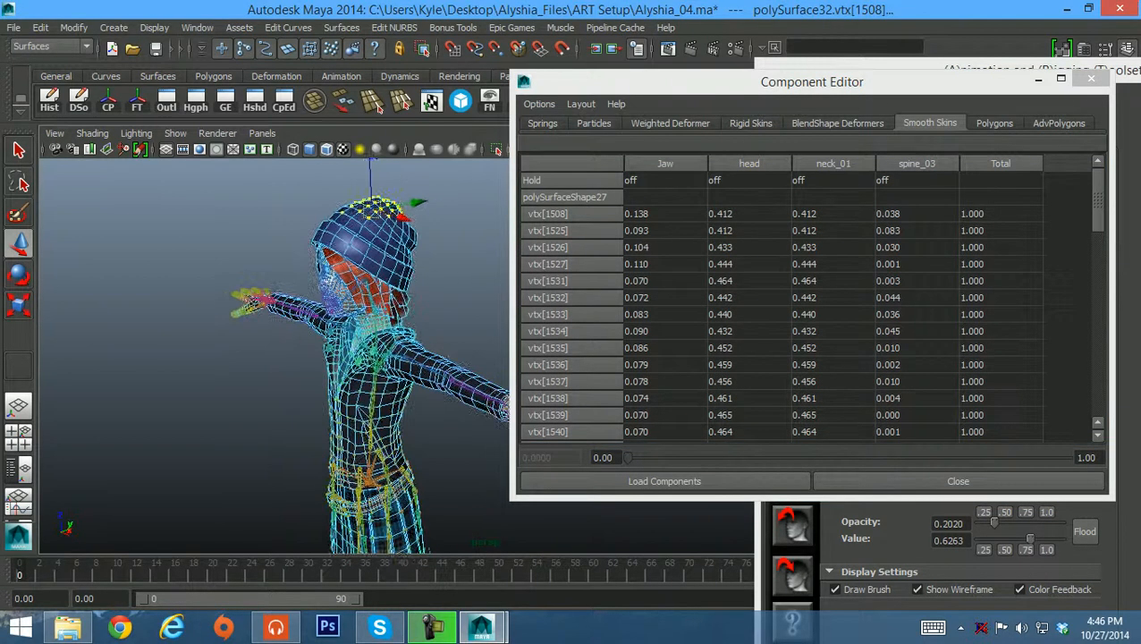
pyautogui.keyDown('alt'); pyautogui.moveTo(259, 326); pyautogui.dragTo(261, 434, button='middle'); pyautogui.keyUp('alt')
pyautogui.keyDown('alt'); pyautogui.moveTo(261, 433); pyautogui.dragTo(152, 424); pyautogui.keyUp('alt')
pyautogui.keyDown('alt'); pyautogui.moveTo(205, 385); pyautogui.dragTo(322, 385, button='right'); pyautogui.keyUp('alt')
pyautogui.keyDown('alt'); pyautogui.moveTo(223, 357); pyautogui.dragTo(309, 402, button='middle'); pyautogui.keyUp('alt')
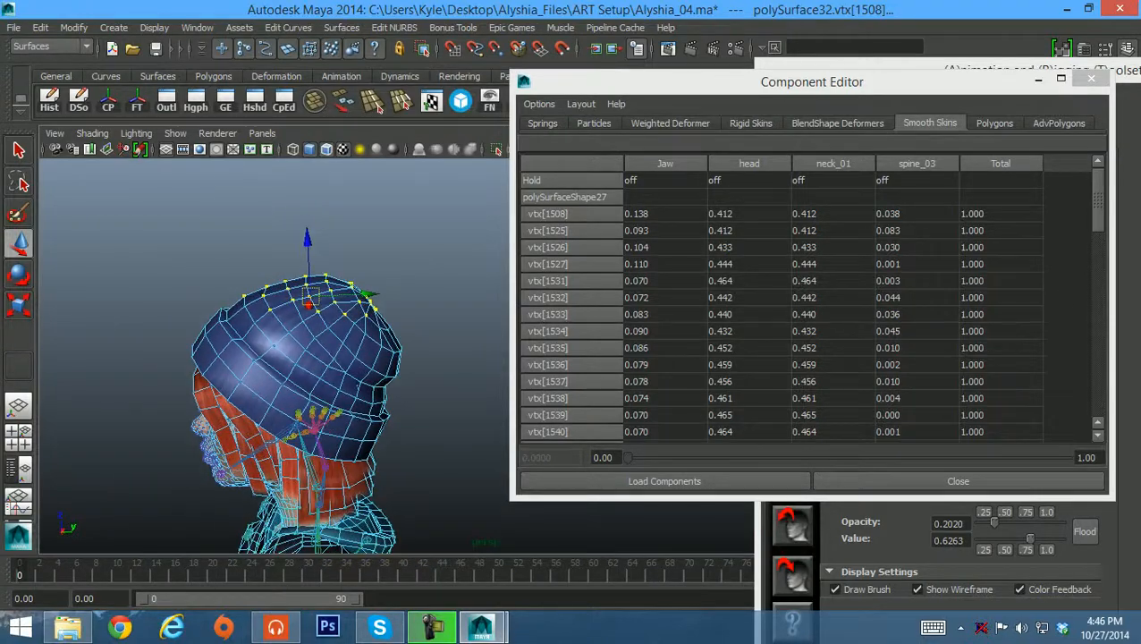
pyautogui.keyDown('alt'); pyautogui.moveTo(308, 402); pyautogui.dragTo(384, 383); pyautogui.keyUp('alt')
pyautogui.moveTo(198, 223); pyautogui.dragTo(440, 308)
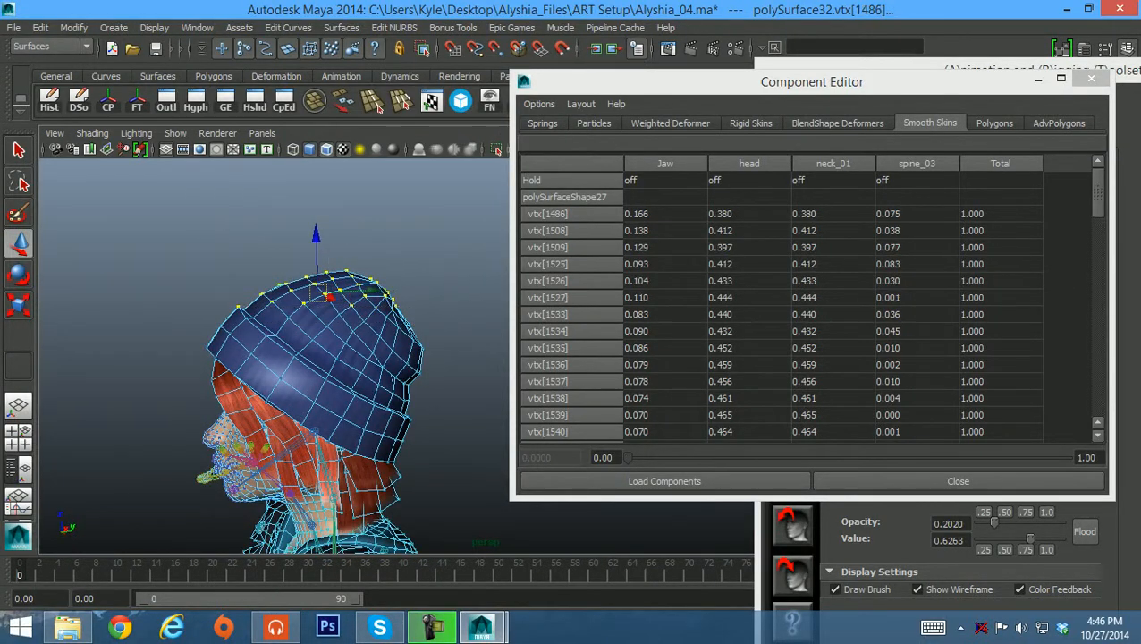
pyautogui.click(440, 308)
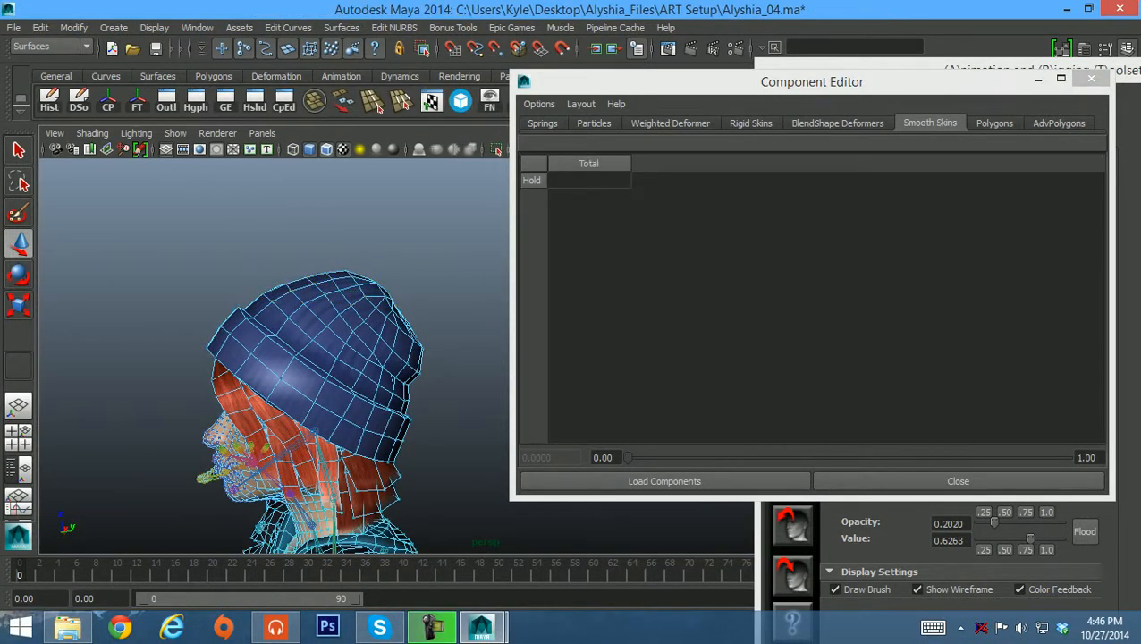
pyautogui.click(346, 271)
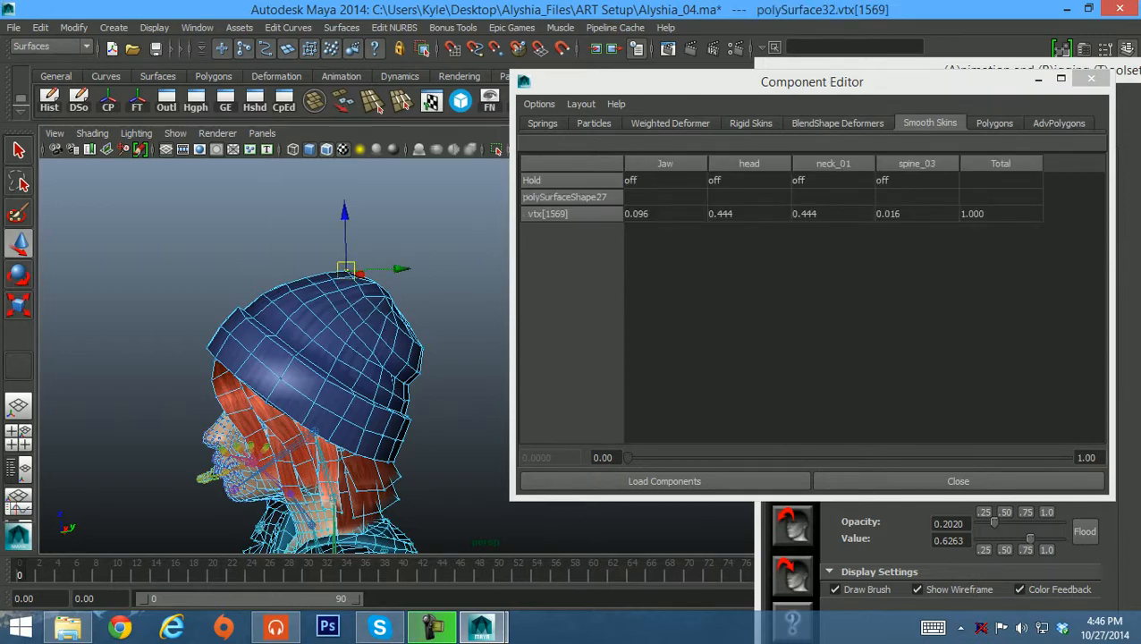
pyautogui.hotkey('shift', '.')
pyautogui.hotkey('shift', '.')
pyautogui.hotkey('shift', '.')
pyautogui.hotkey('shift', '.')
pyautogui.hotkey('shift', '.')
pyautogui.hotkey('shift', '.')
pyautogui.hotkey('shift', '.')
pyautogui.hotkey('shift', '.')
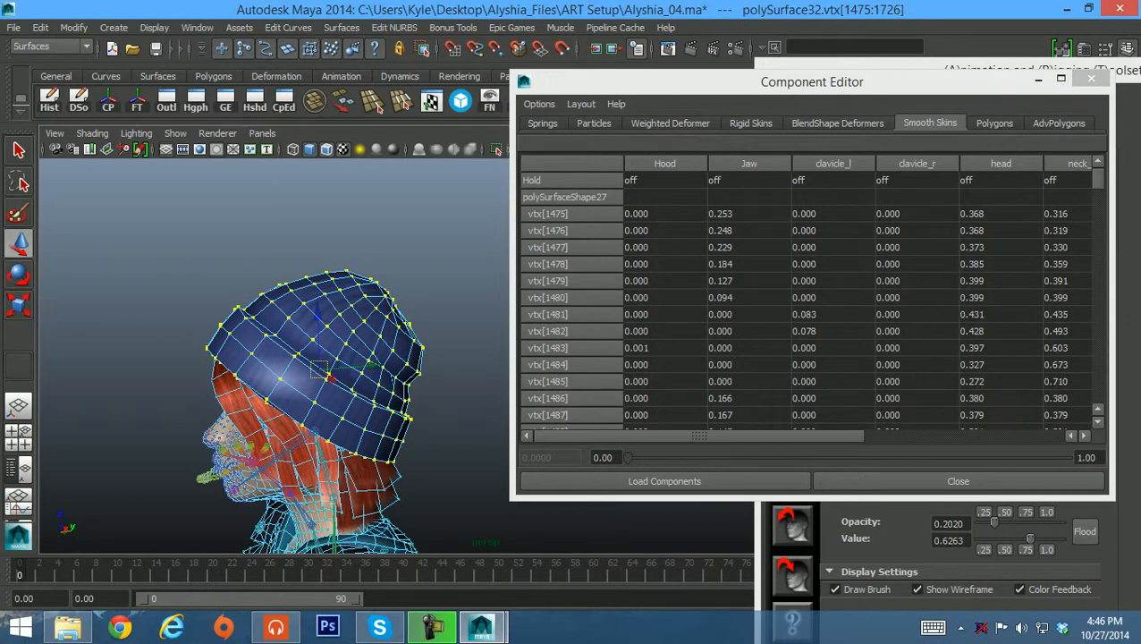
# Set the head joint's smooth skin weight to 1 for all selected beanie vertices and close the Component Editor
pyautogui.keyDown('alt'); pyautogui.moveTo(313, 375); pyautogui.dragTo(404, 347); pyautogui.keyUp('alt')
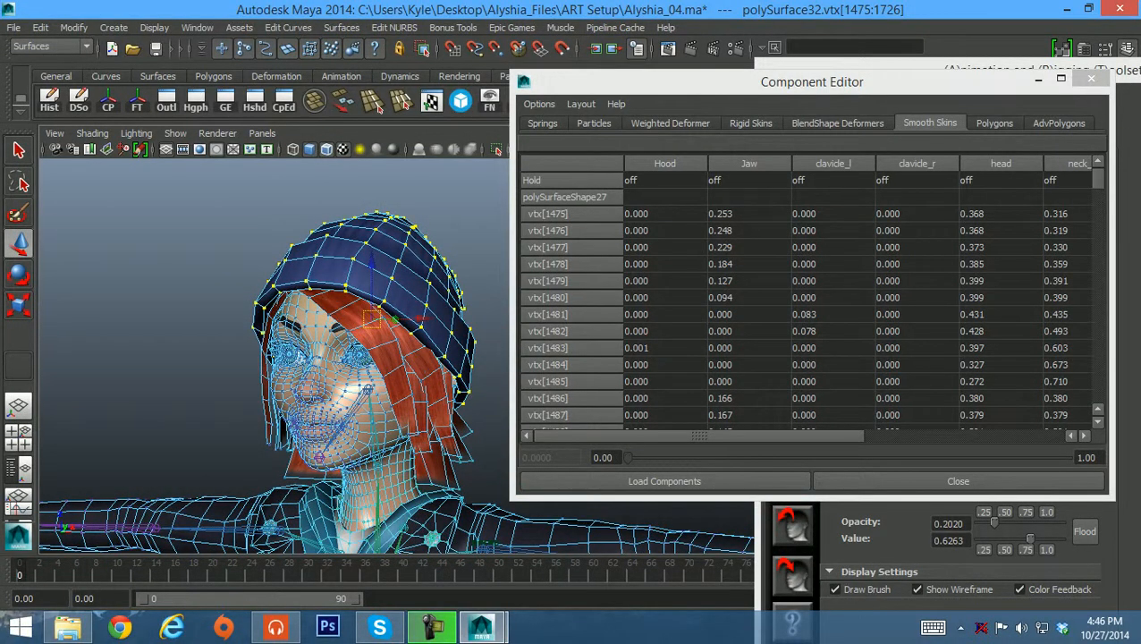
pyautogui.moveTo(700, 436)
pyautogui.mouseDown()
pyautogui.moveTo(760, 437)
pyautogui.moveTo(707, 436)
pyautogui.mouseUp()
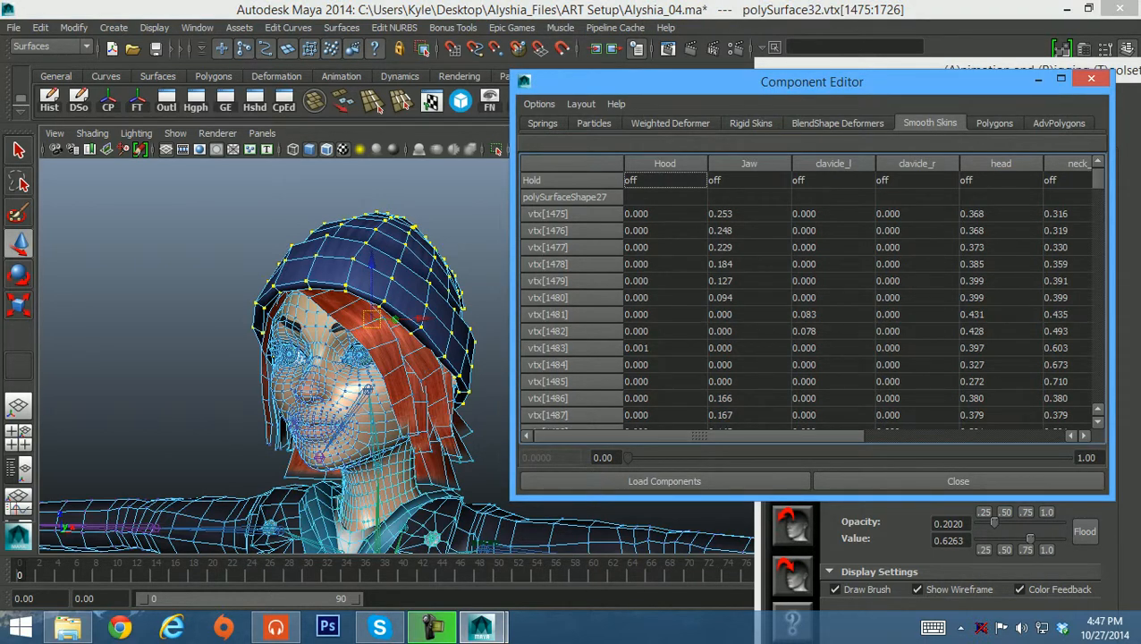
pyautogui.moveTo(700, 437)
pyautogui.mouseDown()
pyautogui.moveTo(898, 436)
pyautogui.moveTo(700, 436)
pyautogui.mouseUp()
pyautogui.moveTo(700, 437)
pyautogui.mouseDown()
pyautogui.moveTo(766, 436)
pyautogui.moveTo(700, 436)
pyautogui.mouseUp()
pyautogui.moveTo(700, 436); pyautogui.dragTo(766, 437)
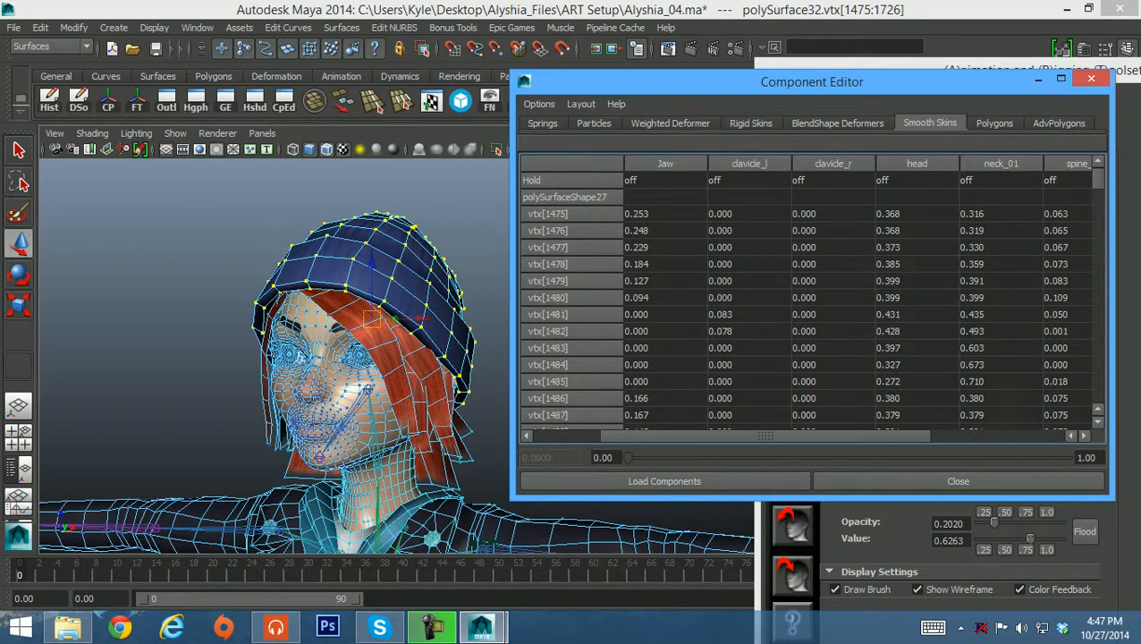
pyautogui.doubleClick(916, 214)
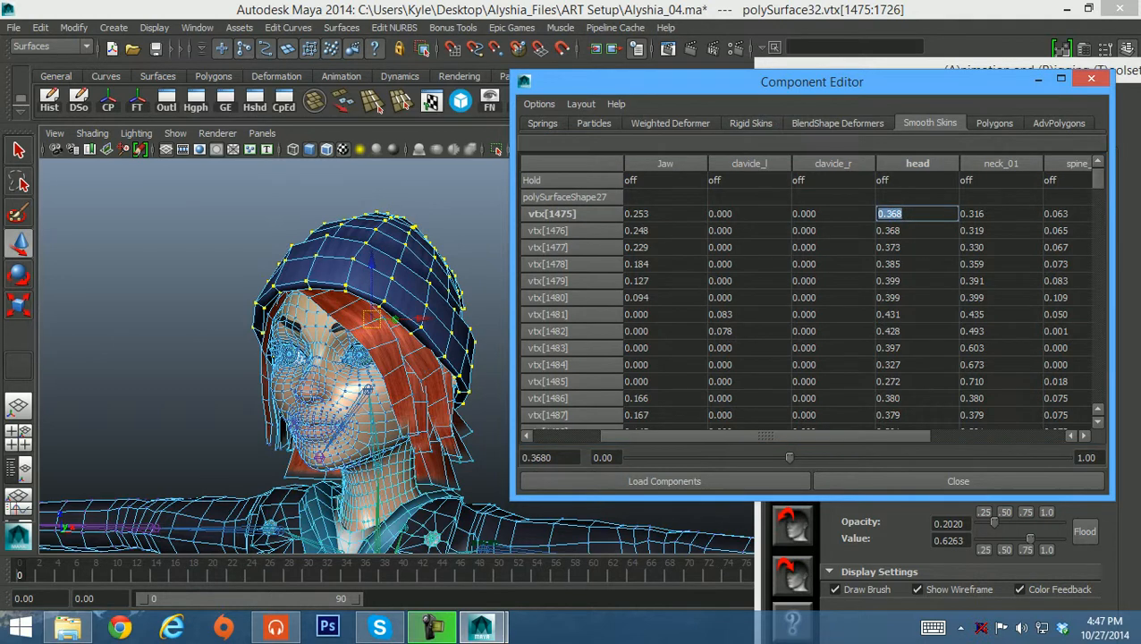
pyautogui.moveTo(1098, 179); pyautogui.dragTo(1098, 392)
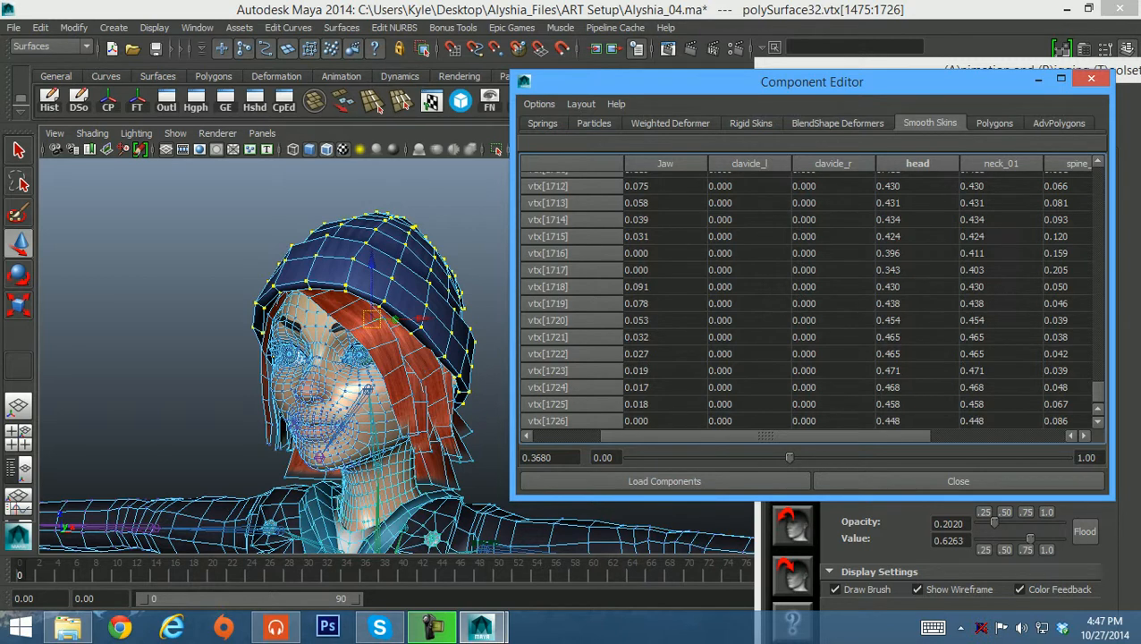
pyautogui.keyDown('shift'); pyautogui.click(915, 420); pyautogui.keyUp('shift')
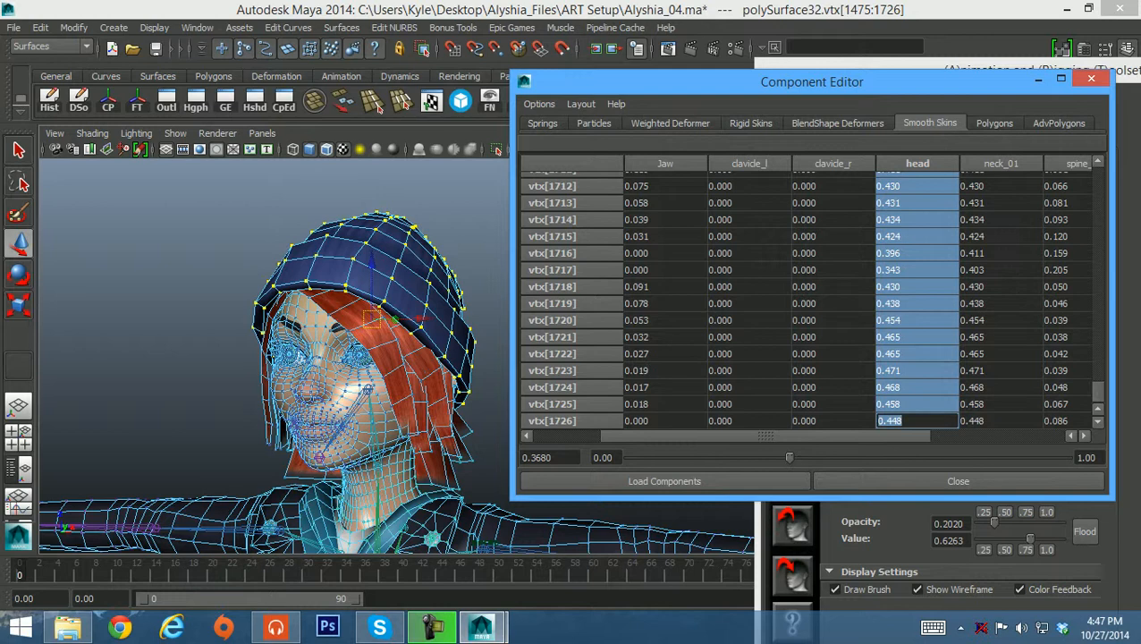
pyautogui.write('1')
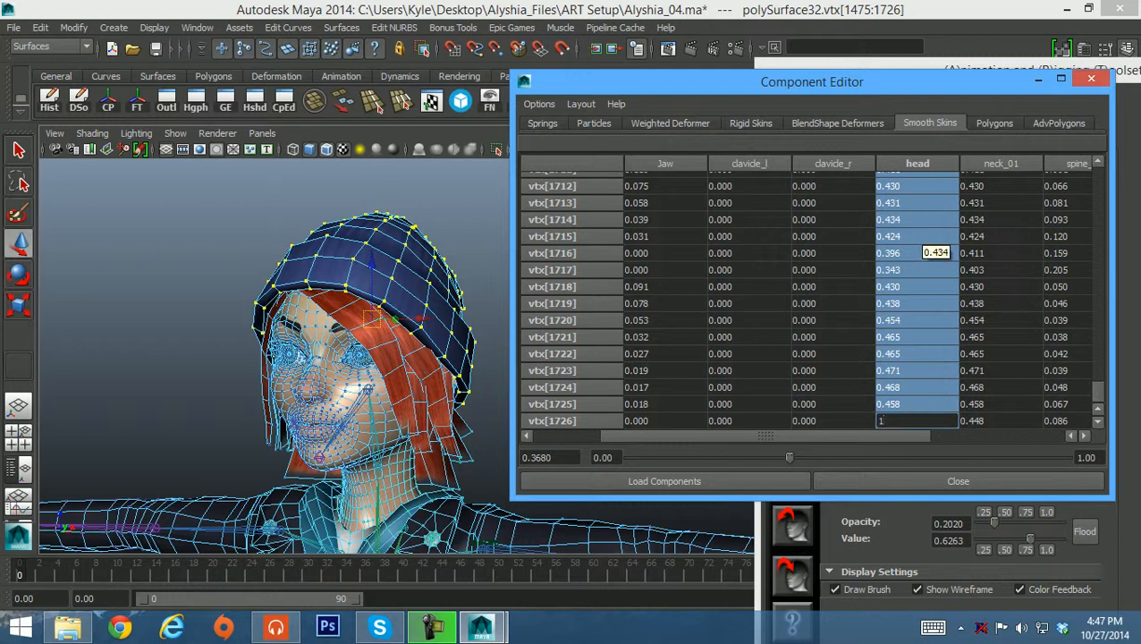
pyautogui.press('Return')
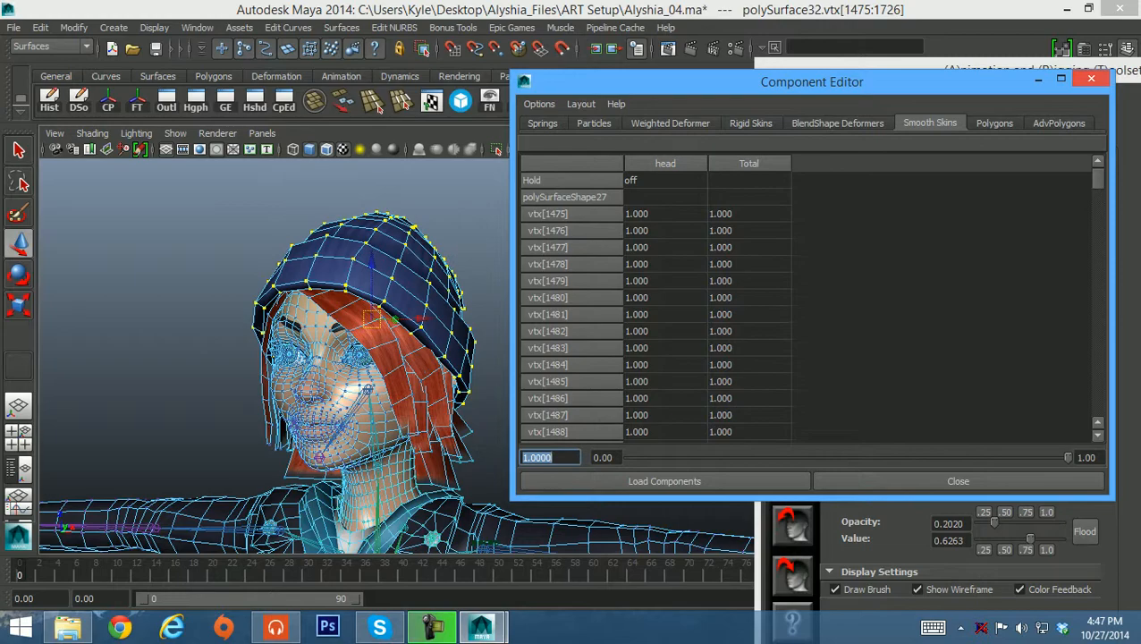
pyautogui.click(1091, 79)
# Return the character mesh to Object Mode and clear the selection, with the view close on the face
pyautogui.keyDown('alt'); pyautogui.moveTo(501, 358); pyautogui.dragTo(447, 355); pyautogui.keyUp('alt')
pyautogui.keyDown('alt'); pyautogui.moveTo(448, 355); pyautogui.dragTo(541, 279, button='middle'); pyautogui.keyUp('alt')
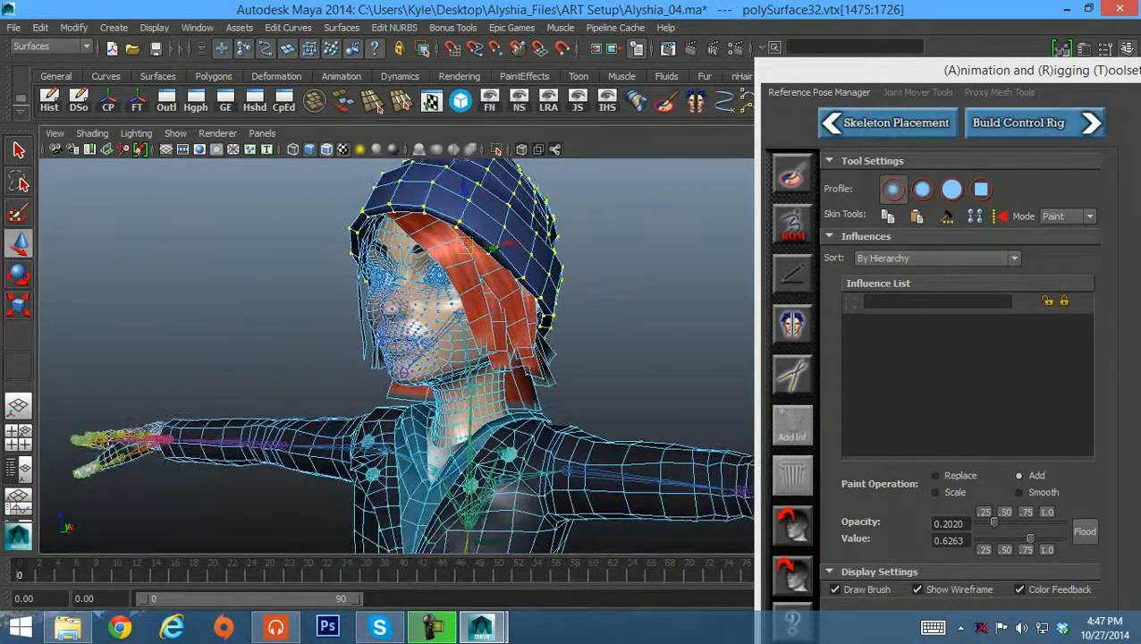
pyautogui.keyDown('alt'); pyautogui.moveTo(465, 295); pyautogui.dragTo(572, 304, button='right'); pyautogui.keyUp('alt')
pyautogui.keyDown('alt'); pyautogui.moveTo(572, 304); pyautogui.dragTo(537, 291); pyautogui.keyUp('alt')
pyautogui.rightClick(306, 306)
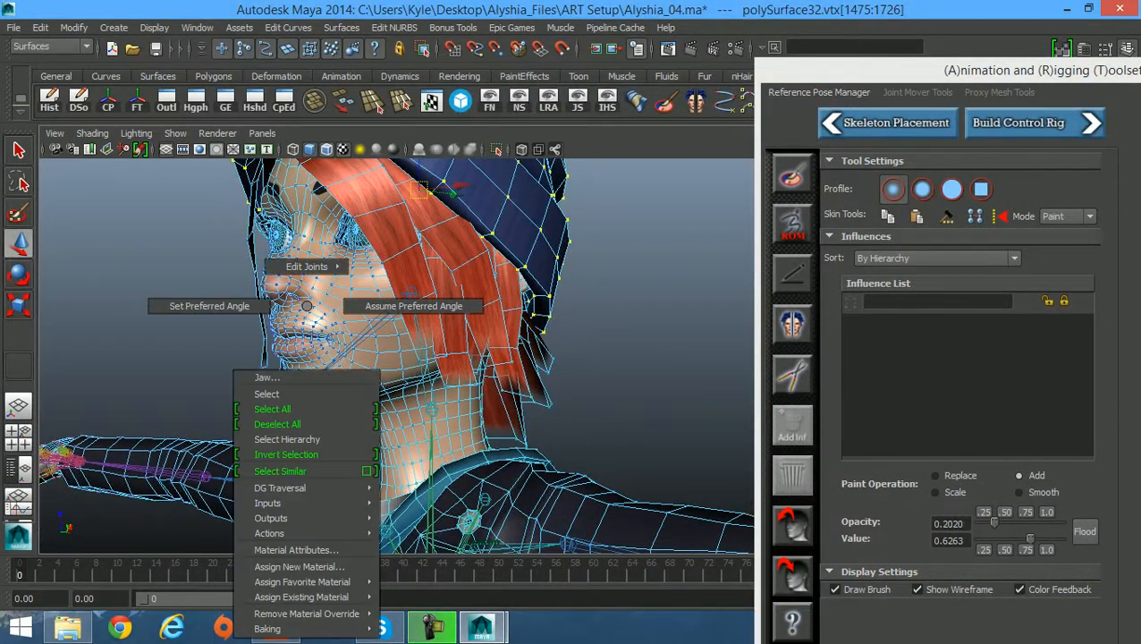
pyautogui.click(267, 393)
pyautogui.rightClick(381, 259)
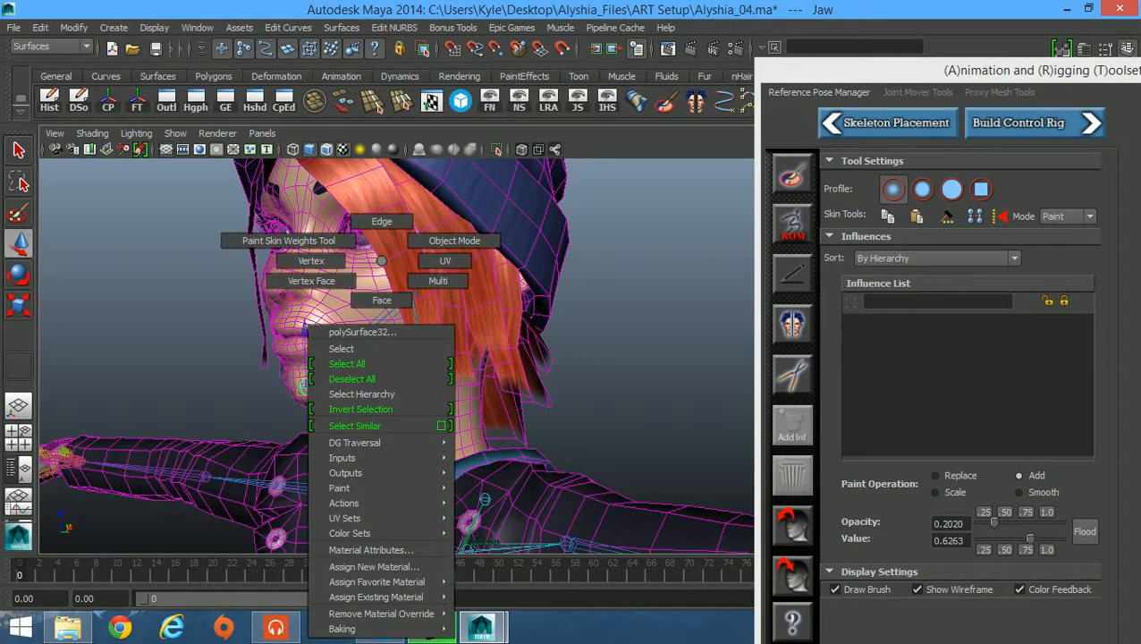
pyautogui.click(451, 239)
pyautogui.click(636, 268)
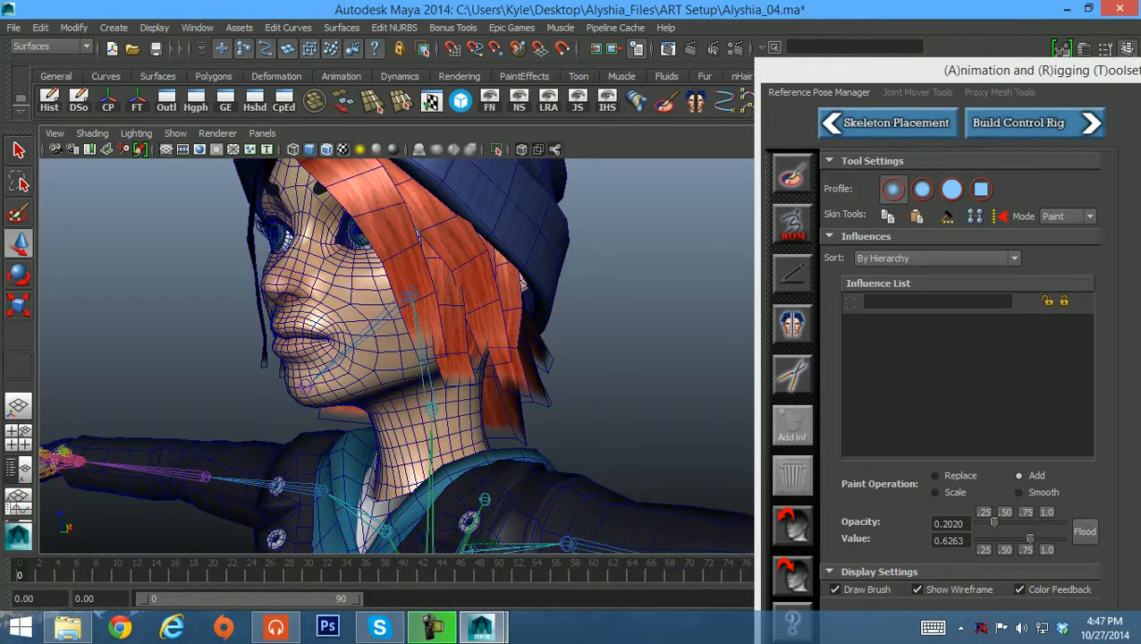
# Try moving the Jaw joint to test how the face deforms, and undo the move
pyautogui.click(306, 386)
pyautogui.keyDown('alt'); pyautogui.moveTo(306, 386); pyautogui.dragTo(340, 454, button='middle'); pyautogui.keyUp('alt')
pyautogui.keyDown('alt'); pyautogui.moveTo(340, 454); pyautogui.dragTo(263, 446, button='right'); pyautogui.keyUp('alt')
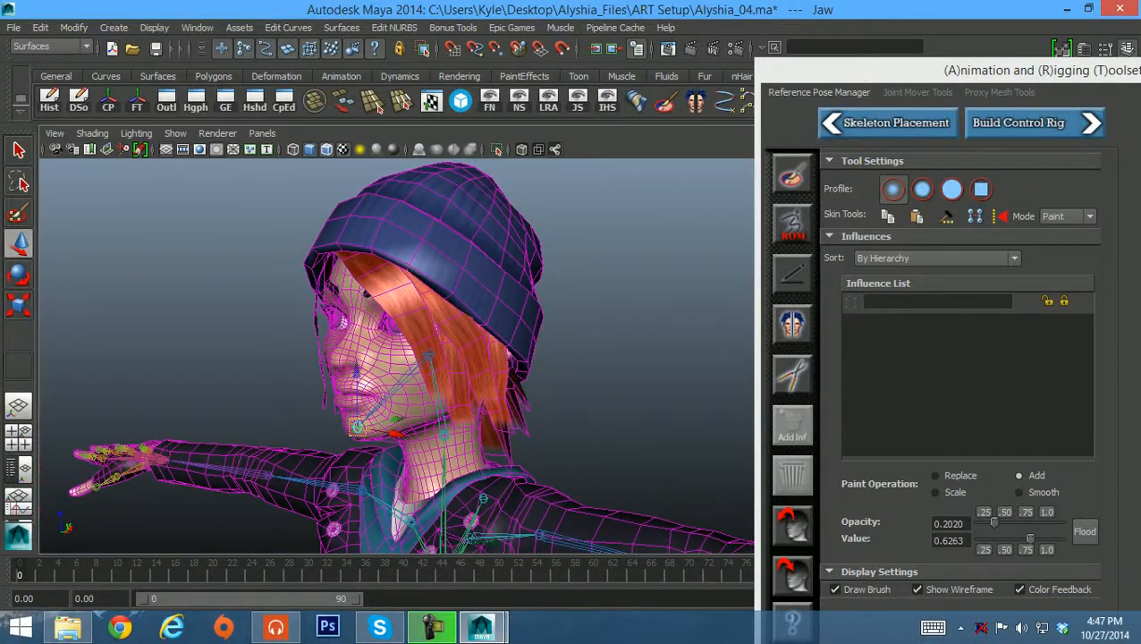
pyautogui.moveTo(357, 427); pyautogui.dragTo(449, 437)
pyautogui.hotkey('ctrl', 'z')
# Clear the jaw joint selection and examine the character's head, torso, arms and skirt with their joints from several angles
pyautogui.keyDown('alt'); pyautogui.moveTo(449, 436); pyautogui.dragTo(326, 313, button='middle'); pyautogui.keyUp('alt')
pyautogui.keyDown('alt'); pyautogui.moveTo(326, 313); pyautogui.dragTo(228, 326, button='right'); pyautogui.keyUp('alt')
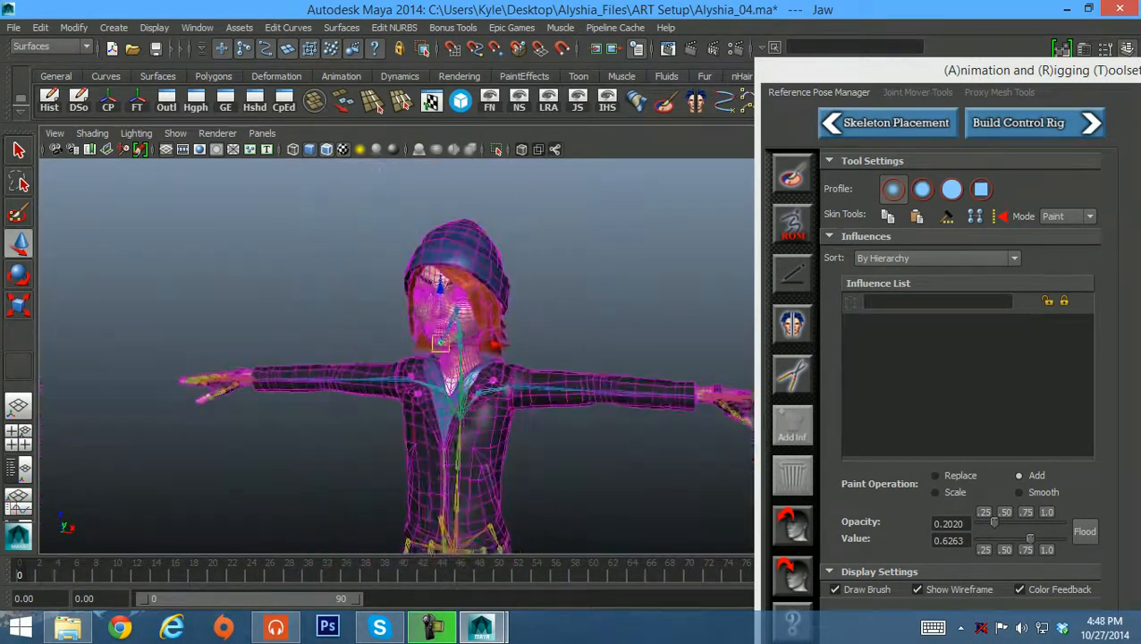
pyautogui.keyDown('alt'); pyautogui.moveTo(228, 326); pyautogui.dragTo(208, 309, button='middle'); pyautogui.keyUp('alt')
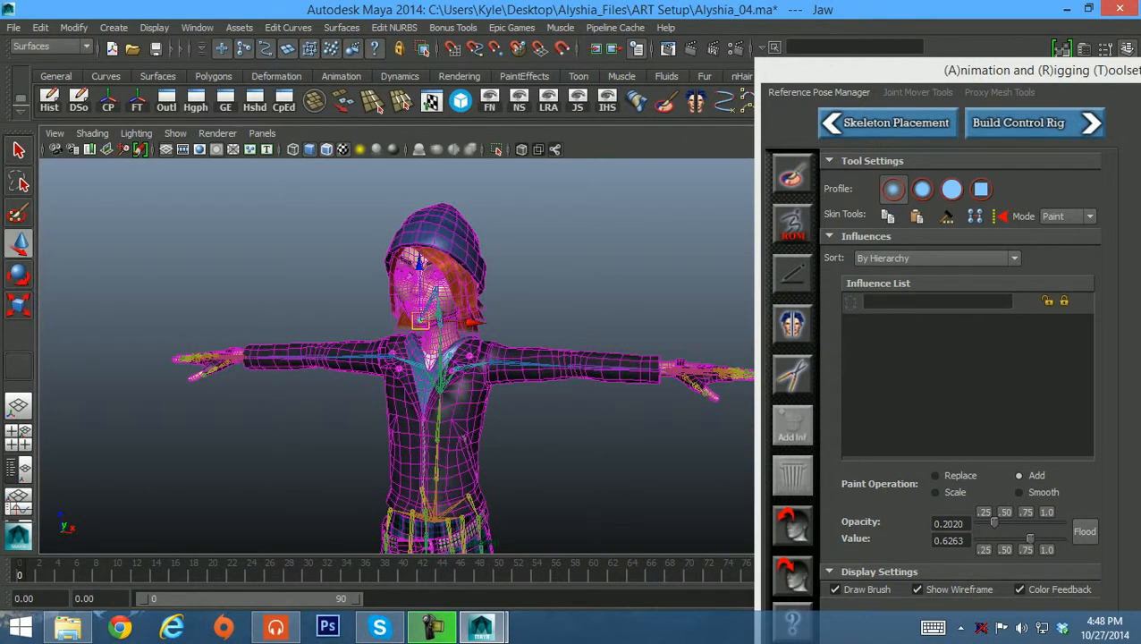
pyautogui.keyDown('alt'); pyautogui.moveTo(207, 310); pyautogui.dragTo(195, 334); pyautogui.keyUp('alt')
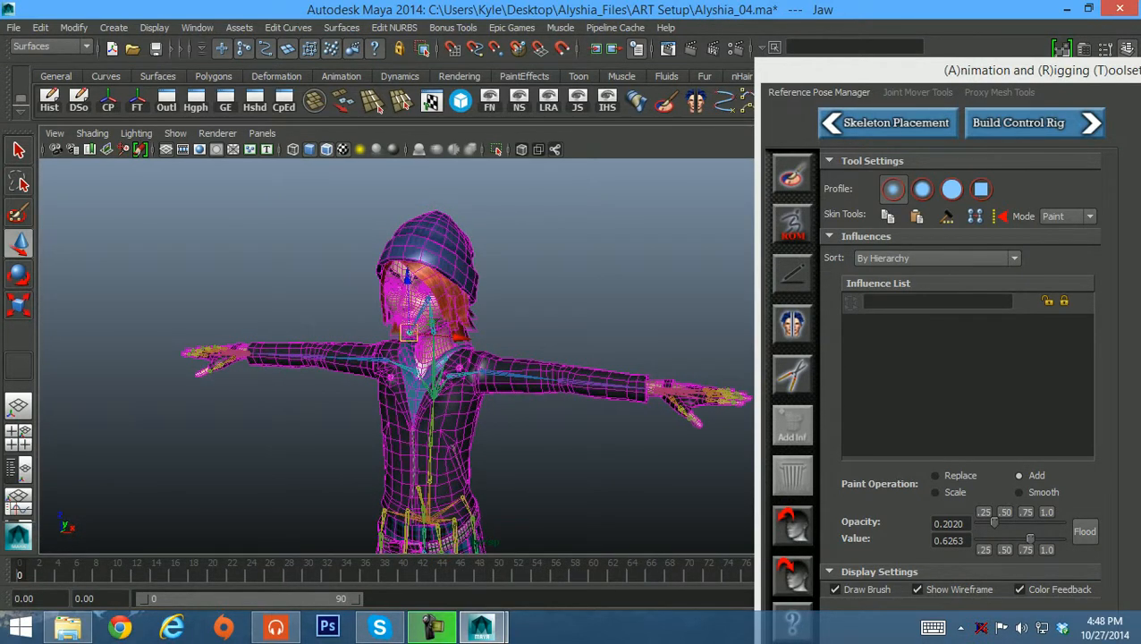
pyautogui.keyDown('alt'); pyautogui.moveTo(195, 334); pyautogui.dragTo(206, 179, button='middle'); pyautogui.keyUp('alt')
pyautogui.keyDown('alt'); pyautogui.moveTo(205, 179); pyautogui.dragTo(247, 176); pyautogui.keyUp('alt')
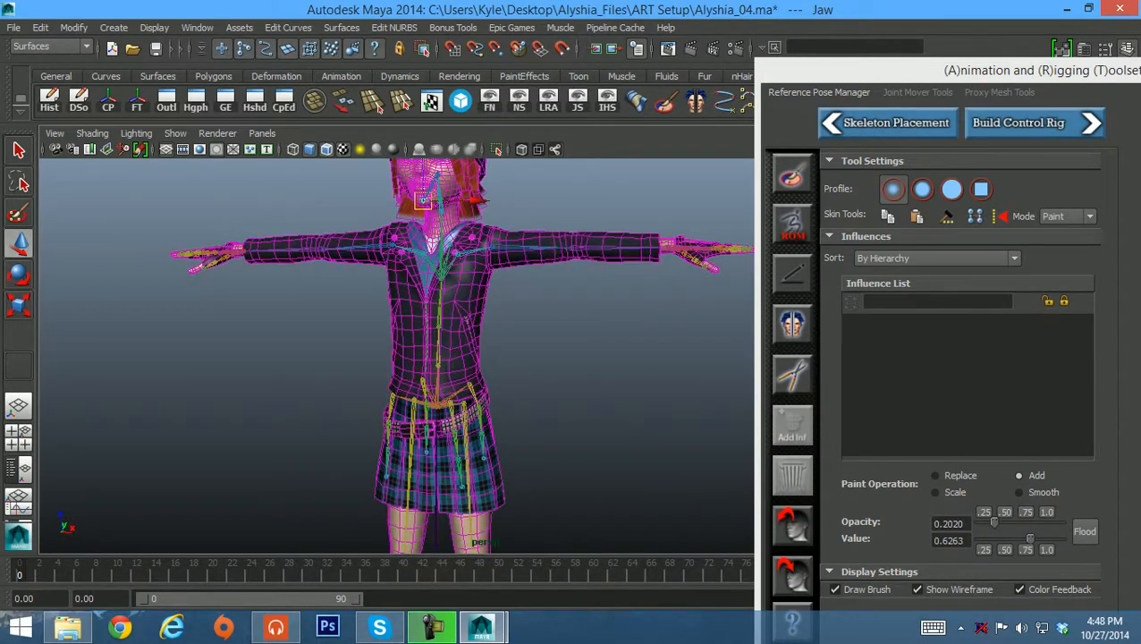
pyautogui.keyDown('alt'); pyautogui.moveTo(247, 176); pyautogui.dragTo(188, 176, button='middle'); pyautogui.keyUp('alt')
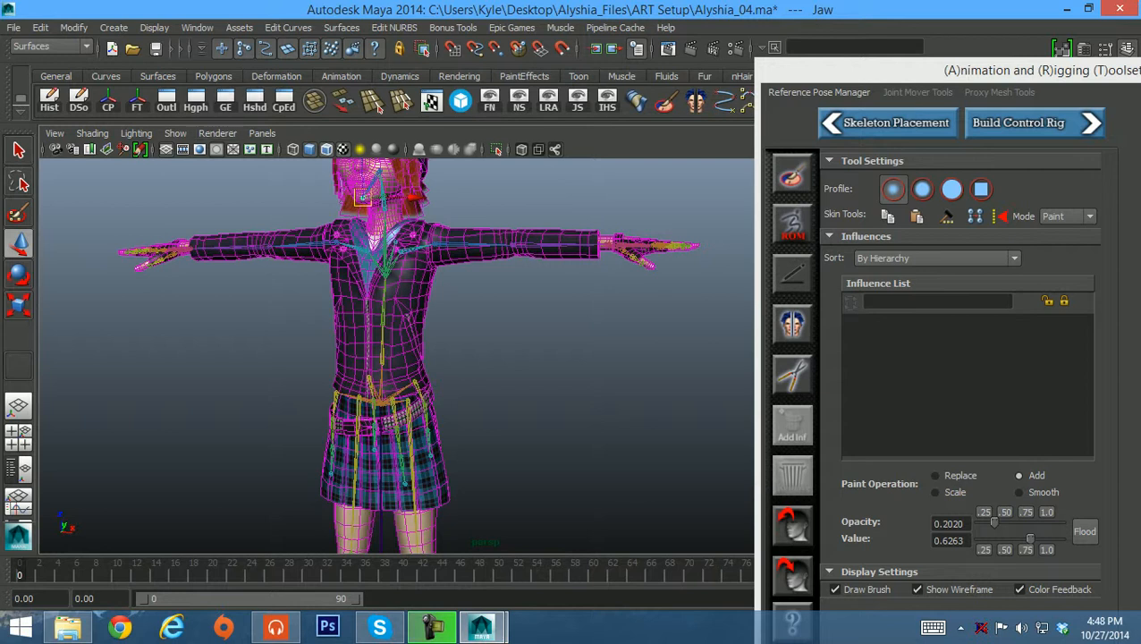
pyautogui.keyDown('alt'); pyautogui.moveTo(386, 357); pyautogui.dragTo(409, 279, button='middle'); pyautogui.keyUp('alt')
pyautogui.keyDown('alt'); pyautogui.moveTo(409, 279); pyautogui.dragTo(356, 306); pyautogui.keyUp('alt')
pyautogui.keyDown('alt'); pyautogui.moveTo(356, 306); pyautogui.dragTo(360, 356, button='middle'); pyautogui.keyUp('alt')
pyautogui.moveTo(360, 356)
pyautogui.keyDown('alt'); pyautogui.mouseDown()
pyautogui.moveTo(175, 368)
pyautogui.moveTo(331, 370)
pyautogui.moveTo(358, 354)
pyautogui.mouseUp(); pyautogui.keyUp('alt')
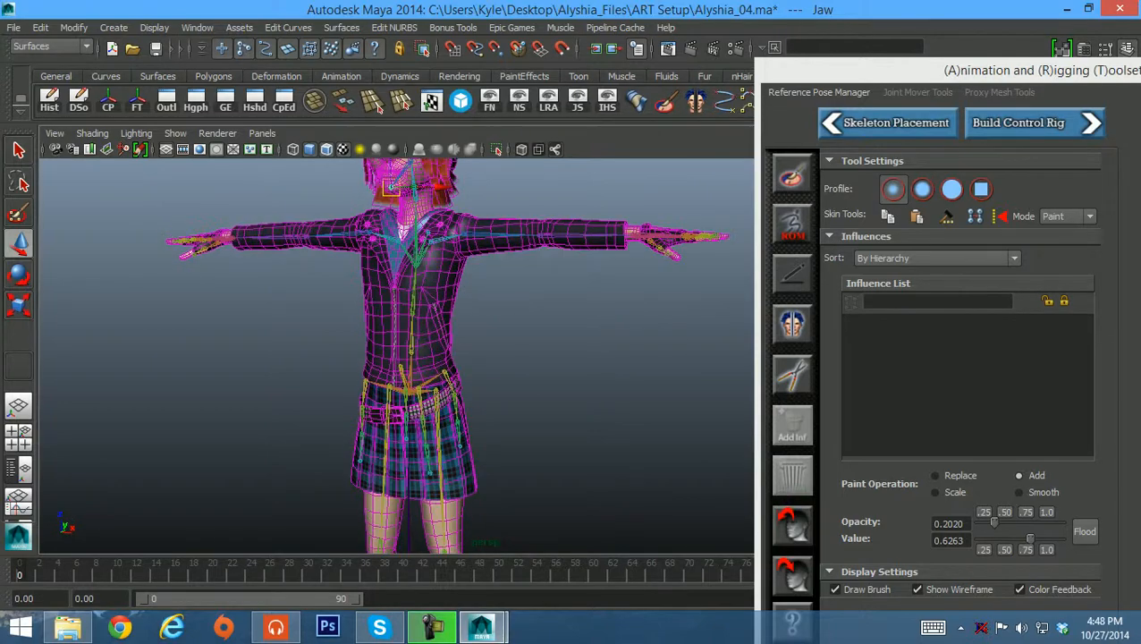
pyautogui.keyDown('alt'); pyautogui.moveTo(358, 354); pyautogui.dragTo(356, 310, button='middle'); pyautogui.keyUp('alt')
pyautogui.keyDown('alt'); pyautogui.moveTo(356, 309); pyautogui.dragTo(333, 329); pyautogui.keyUp('alt')
pyautogui.click(339, 314)
pyautogui.keyDown('alt'); pyautogui.moveTo(332, 329); pyautogui.dragTo(338, 399, button='middle'); pyautogui.keyUp('alt')
pyautogui.keyDown('alt'); pyautogui.moveTo(338, 399); pyautogui.dragTo(341, 407); pyautogui.keyUp('alt')
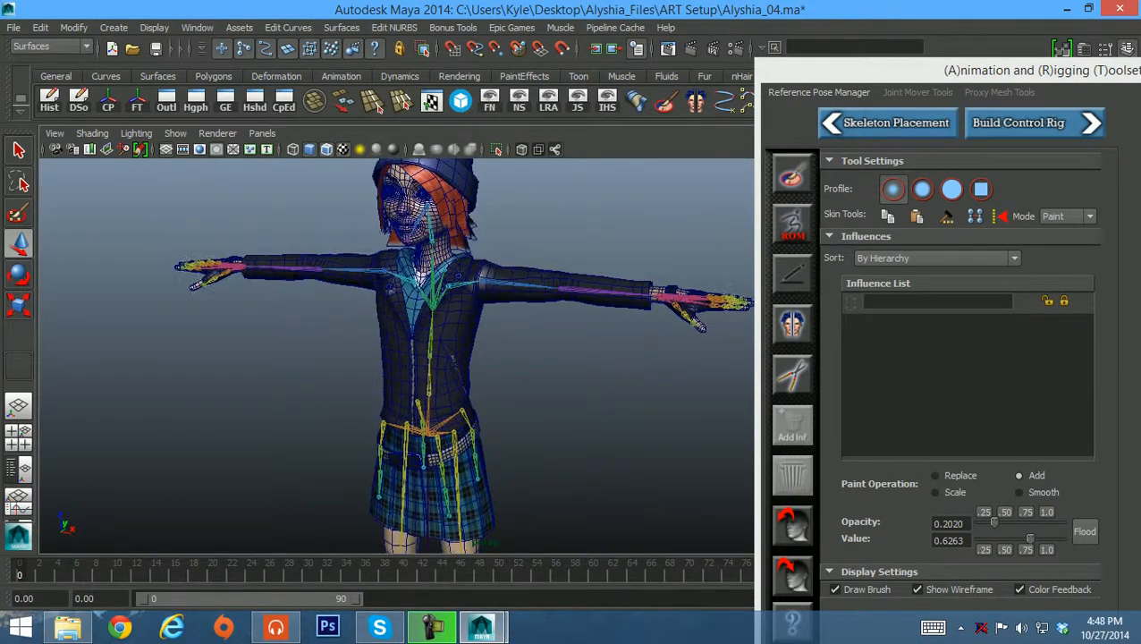
pyautogui.keyDown('alt'); pyautogui.moveTo(341, 408); pyautogui.dragTo(421, 393, button='right'); pyautogui.keyUp('alt')
pyautogui.keyDown('alt'); pyautogui.moveTo(421, 393); pyautogui.dragTo(418, 478, button='middle'); pyautogui.keyUp('alt')
pyautogui.keyDown('alt'); pyautogui.moveTo(419, 477); pyautogui.dragTo(378, 473); pyautogui.keyUp('alt')
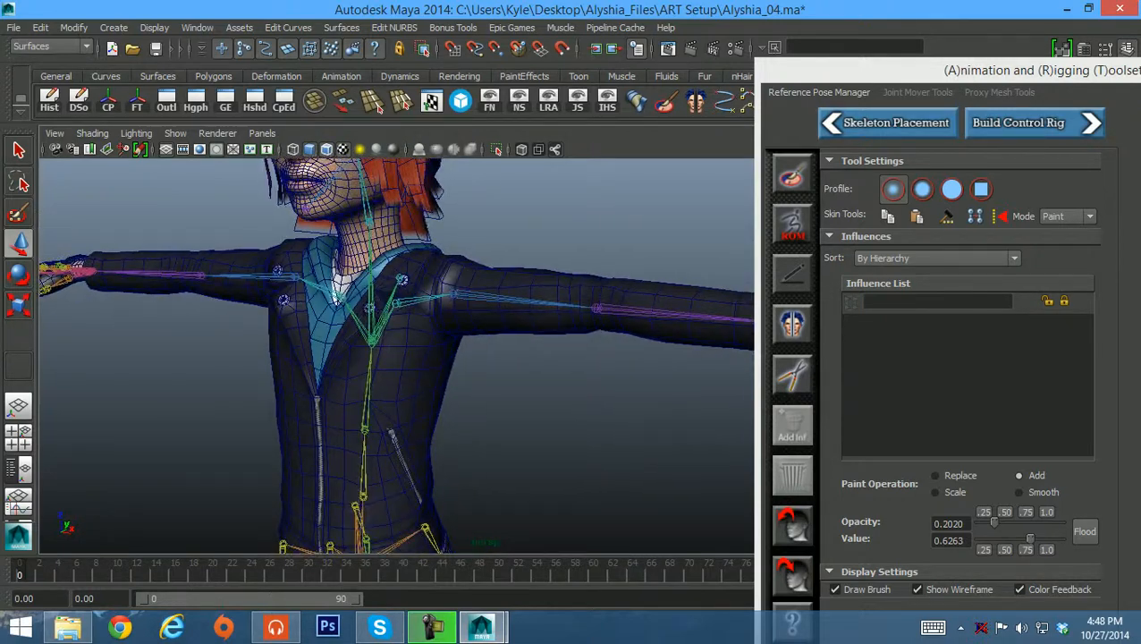
pyautogui.keyDown('alt'); pyautogui.moveTo(378, 473); pyautogui.dragTo(404, 315, button='middle'); pyautogui.keyUp('alt')
pyautogui.keyDown('alt'); pyautogui.moveTo(404, 315); pyautogui.dragTo(420, 318); pyautogui.keyUp('alt')
pyautogui.keyDown('alt'); pyautogui.moveTo(420, 318); pyautogui.dragTo(366, 328, button='right'); pyautogui.keyUp('alt')
pyautogui.keyDown('alt'); pyautogui.moveTo(366, 327); pyautogui.dragTo(367, 347, button='middle'); pyautogui.keyUp('alt')
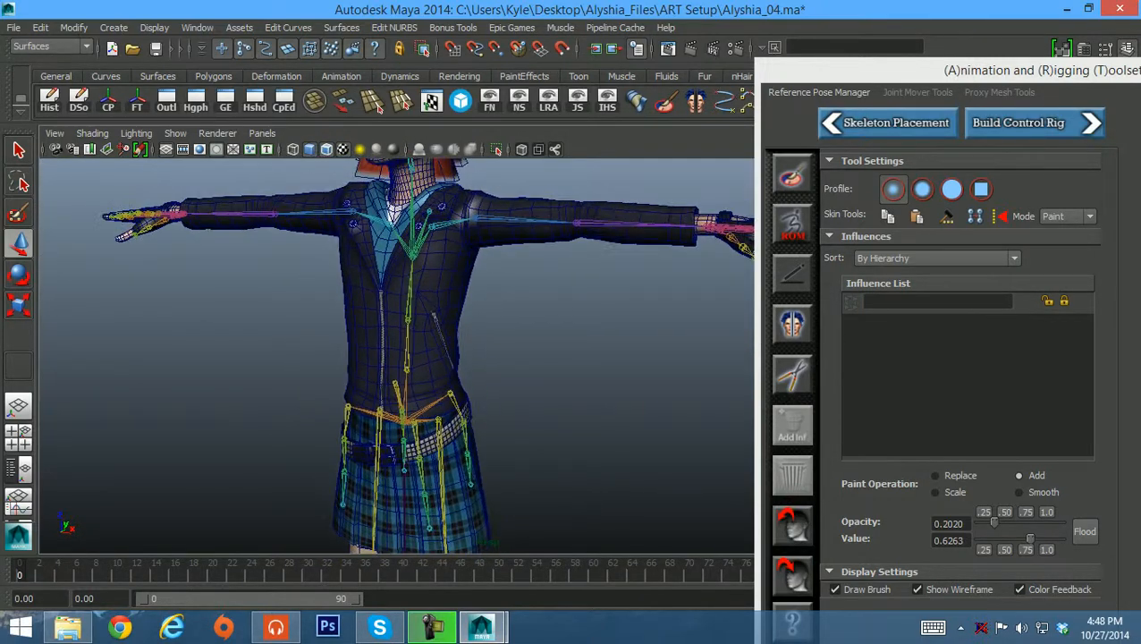
# Select the character mesh, examine the character's left hand and forearm up close, and scrub the timeline back to frame 0
pyautogui.click(374, 344)
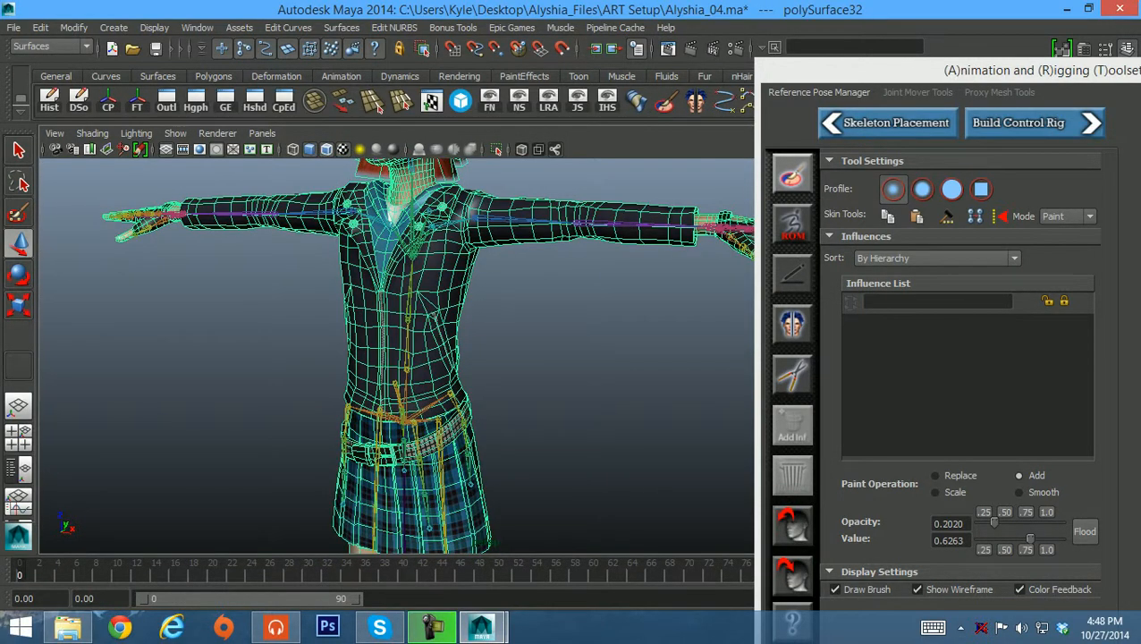
pyautogui.moveTo(456, 375)
pyautogui.keyDown('alt'); pyautogui.mouseDown(button='middle')
pyautogui.moveTo(412, 278)
pyautogui.moveTo(368, 438)
pyautogui.mouseUp(button='middle'); pyautogui.keyUp('alt')
pyautogui.keyDown('alt'); pyautogui.moveTo(368, 438); pyautogui.dragTo(374, 436); pyautogui.keyUp('alt')
pyautogui.keyDown('alt'); pyautogui.moveTo(373, 346); pyautogui.dragTo(474, 412, button='middle'); pyautogui.keyUp('alt')
pyautogui.keyDown('alt'); pyautogui.moveTo(474, 412); pyautogui.dragTo(402, 434); pyautogui.keyUp('alt')
pyautogui.keyDown('alt'); pyautogui.moveTo(403, 435); pyautogui.dragTo(390, 295, button='middle'); pyautogui.keyUp('alt')
pyautogui.keyDown('alt'); pyautogui.moveTo(390, 295); pyautogui.dragTo(367, 358); pyautogui.keyUp('alt')
pyautogui.keyDown('alt'); pyautogui.moveTo(366, 358); pyautogui.dragTo(474, 375, button='right'); pyautogui.keyUp('alt')
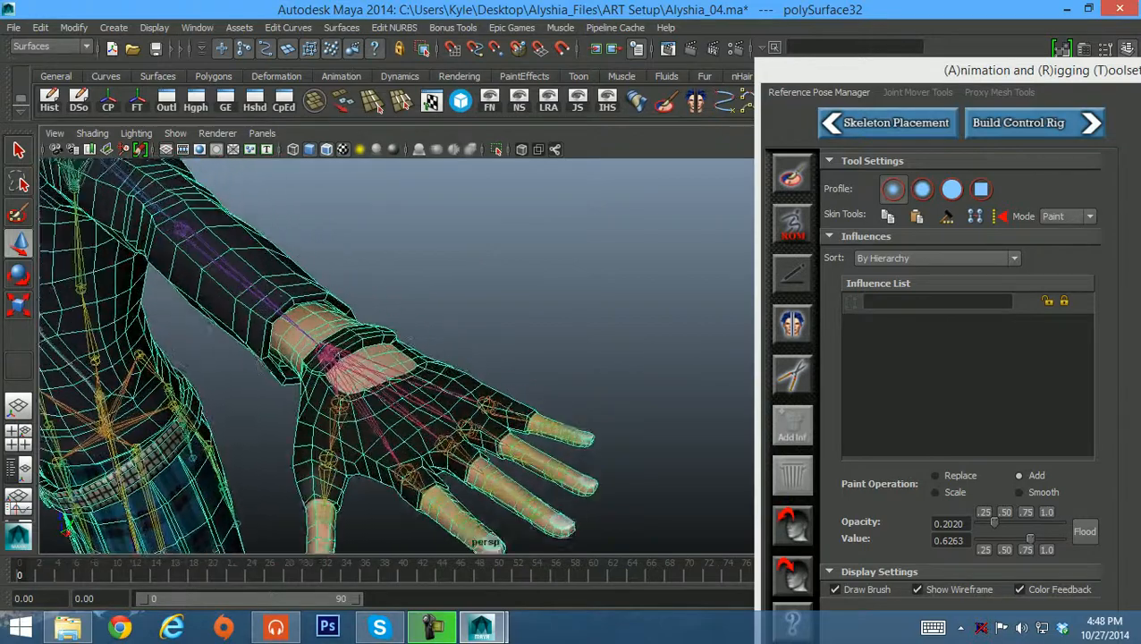
pyautogui.keyDown('alt'); pyautogui.moveTo(474, 375); pyautogui.dragTo(501, 379); pyautogui.keyUp('alt')
pyautogui.keyDown('alt'); pyautogui.moveTo(500, 379); pyautogui.dragTo(573, 397, button='middle'); pyautogui.keyUp('alt')
pyautogui.keyDown('alt'); pyautogui.moveTo(572, 397); pyautogui.dragTo(500, 391, button='right'); pyautogui.keyUp('alt')
pyautogui.keyDown('alt'); pyautogui.moveTo(501, 391); pyautogui.dragTo(485, 385, button='middle'); pyautogui.keyUp('alt')
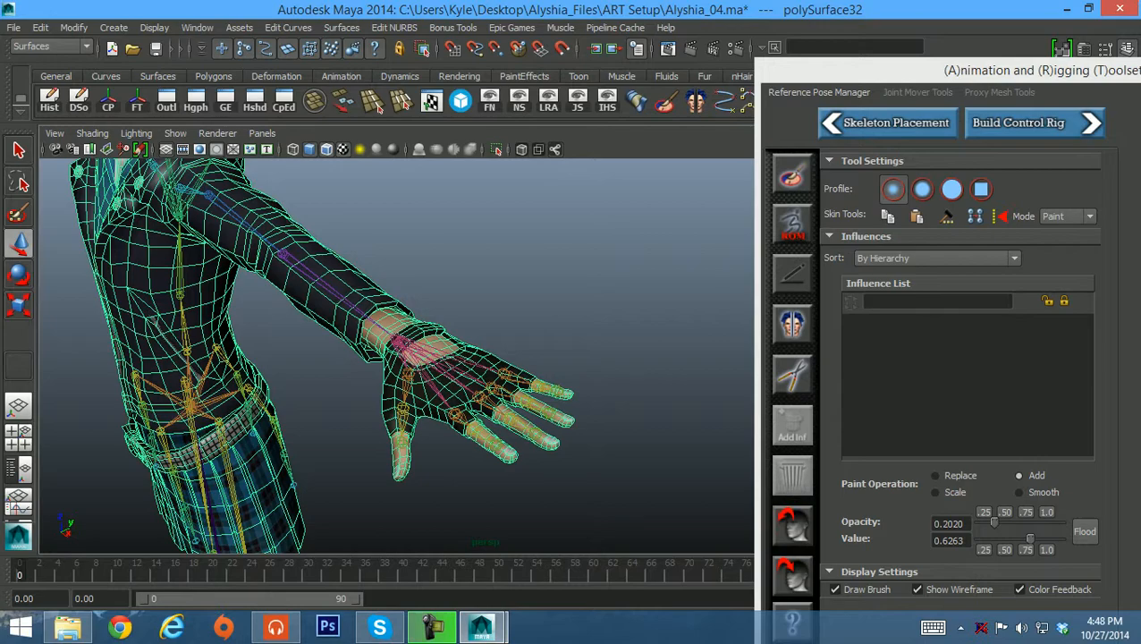
pyautogui.moveTo(393, 358)
pyautogui.keyDown('alt'); pyautogui.mouseDown()
pyautogui.moveTo(474, 349)
pyautogui.moveTo(394, 343)
pyautogui.mouseUp(); pyautogui.keyUp('alt')
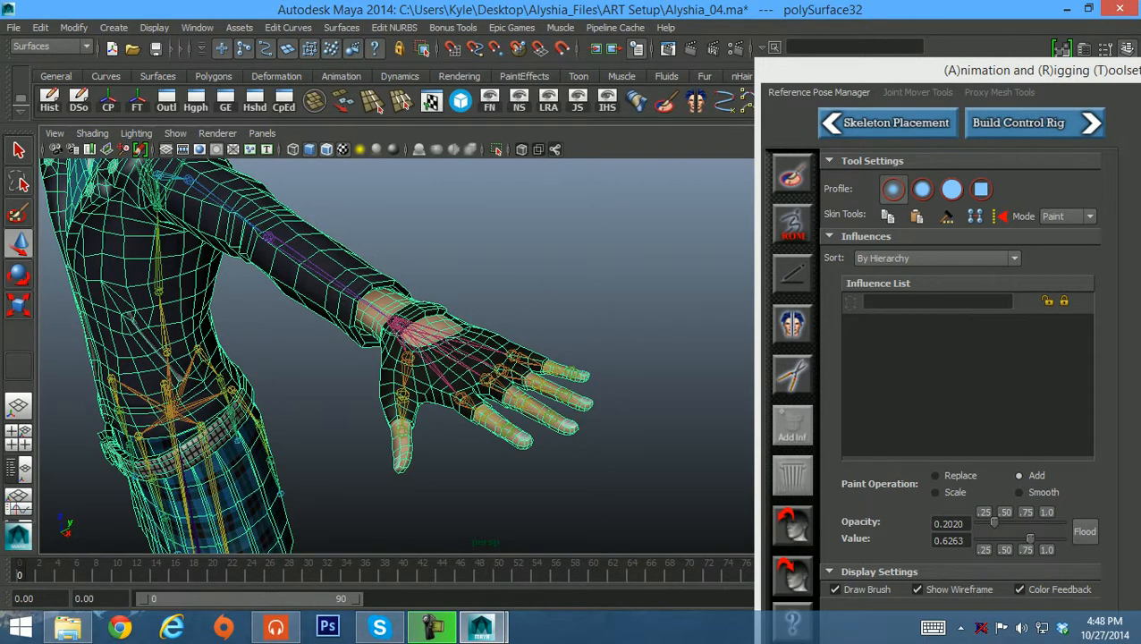
pyautogui.moveTo(603, 574); pyautogui.dragTo(19, 575)
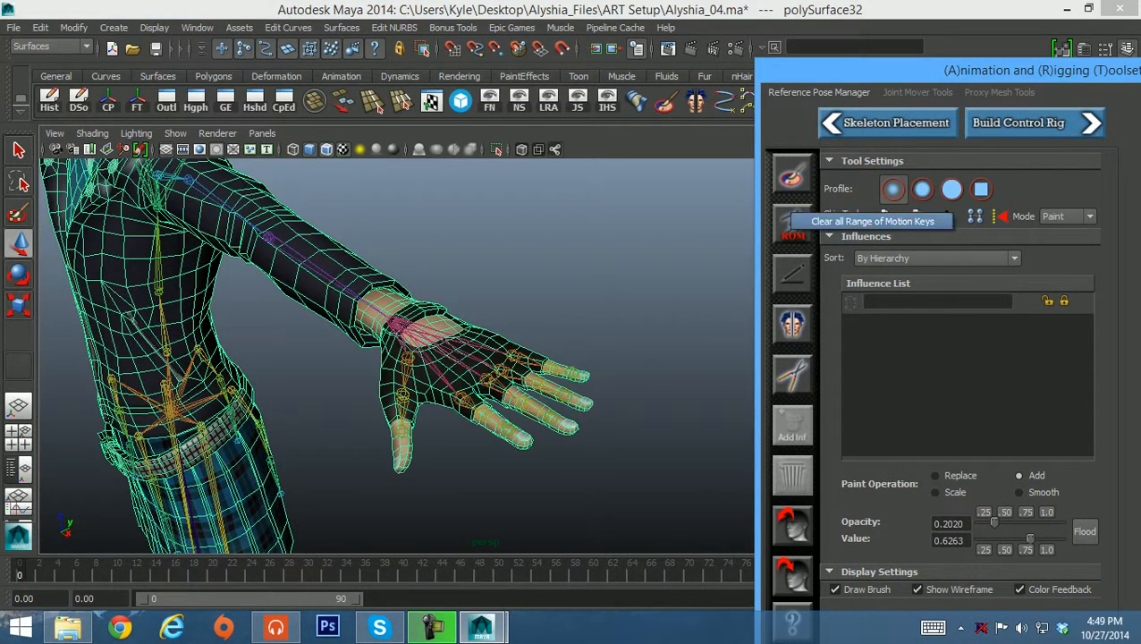
pyautogui.click(791, 219)
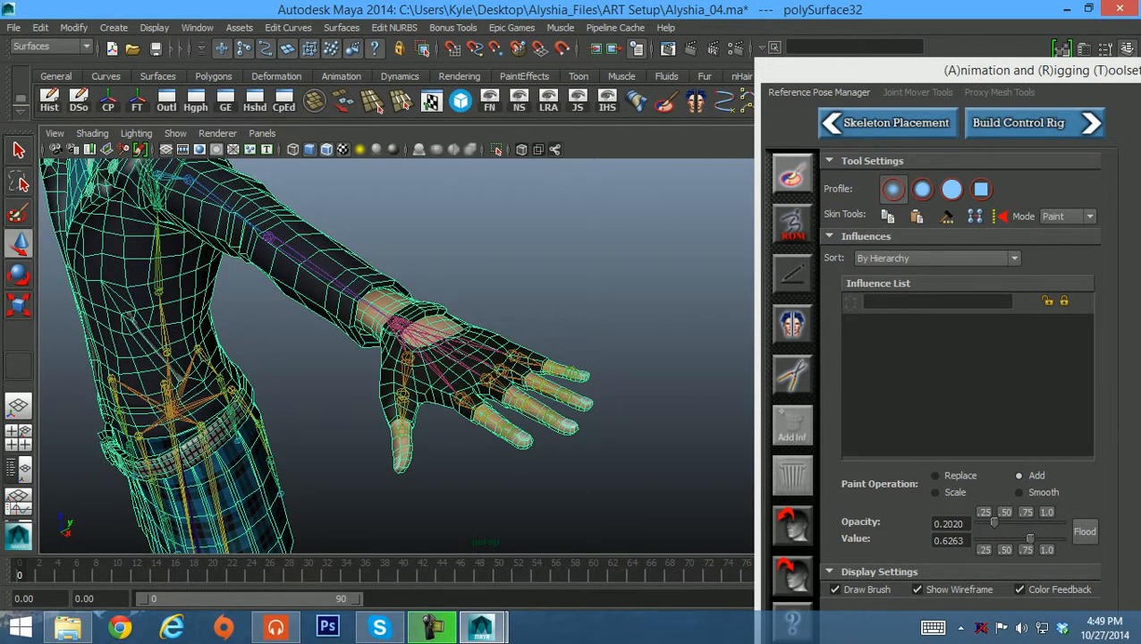
# Start Paint Skin Weights on the character mesh and display the influence of the hand_l joint
pyautogui.click(792, 174)
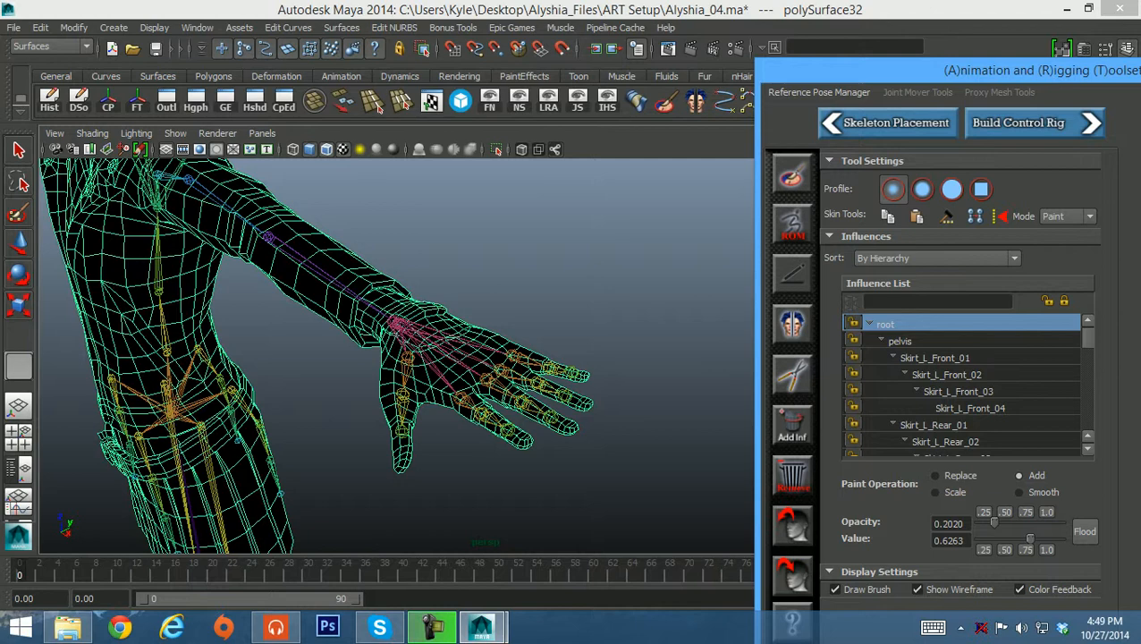
pyautogui.scroll(-8, 966, 385)
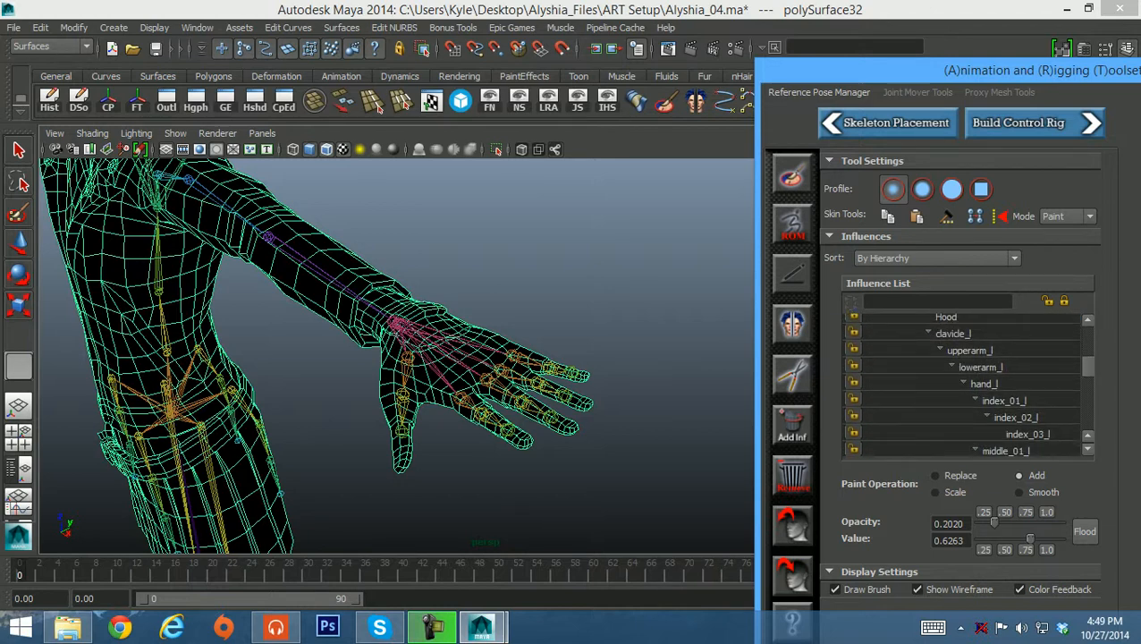
pyautogui.scroll(3, 966, 385)
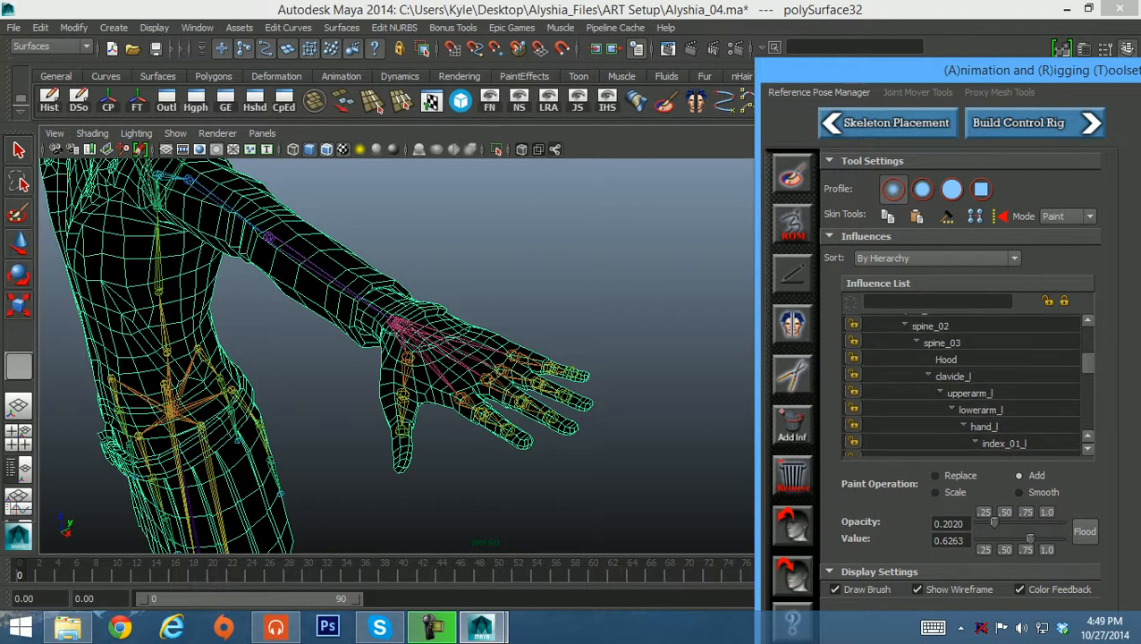
pyautogui.scroll(-3, 965, 384)
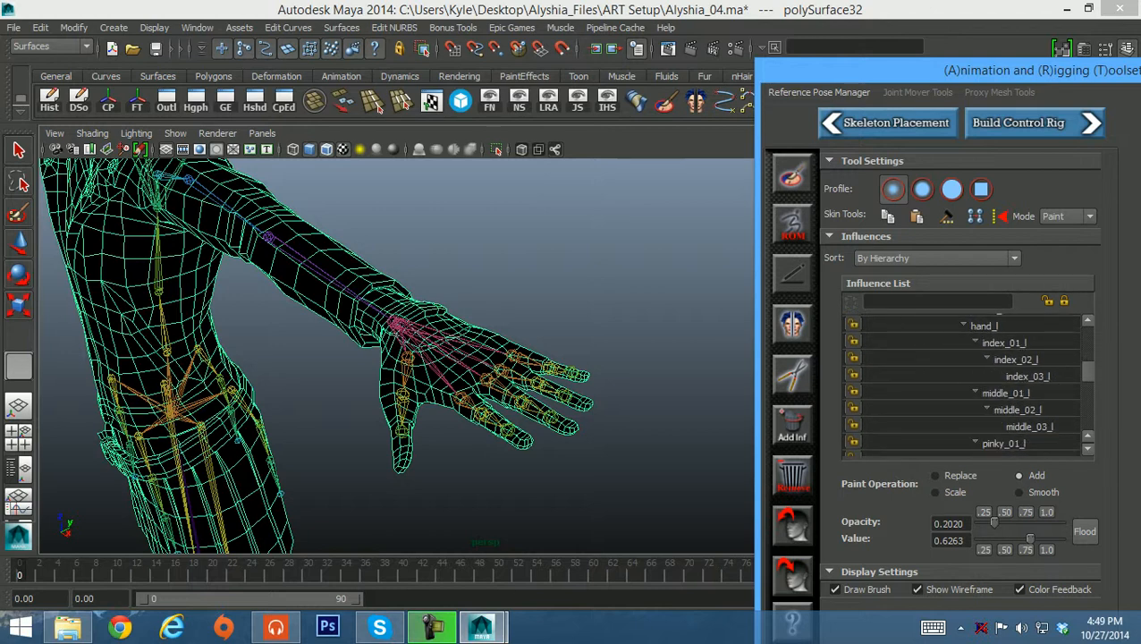
pyautogui.click(984, 325)
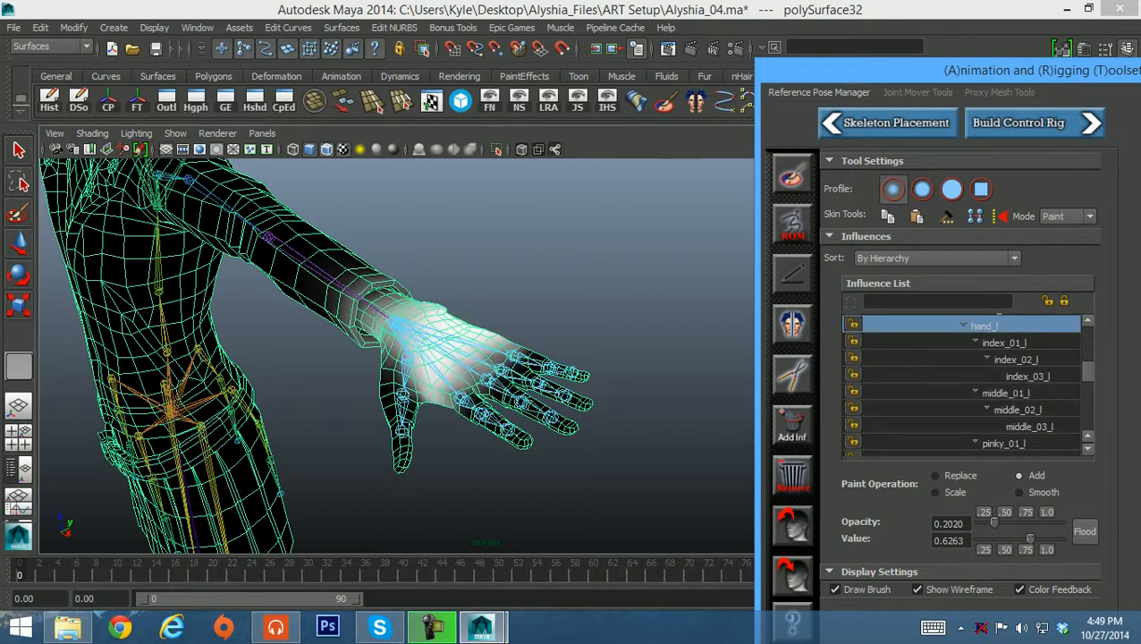
pyautogui.moveTo(546, 295)
pyautogui.keyDown('alt'); pyautogui.mouseDown()
pyautogui.moveTo(523, 288)
pyautogui.moveTo(474, 313)
pyautogui.moveTo(516, 298)
pyautogui.moveTo(476, 287)
pyautogui.moveTo(542, 315)
pyautogui.moveTo(489, 286)
pyautogui.moveTo(512, 304)
pyautogui.moveTo(497, 295)
pyautogui.moveTo(505, 287)
pyautogui.moveTo(476, 304)
pyautogui.mouseUp(); pyautogui.keyUp('alt')
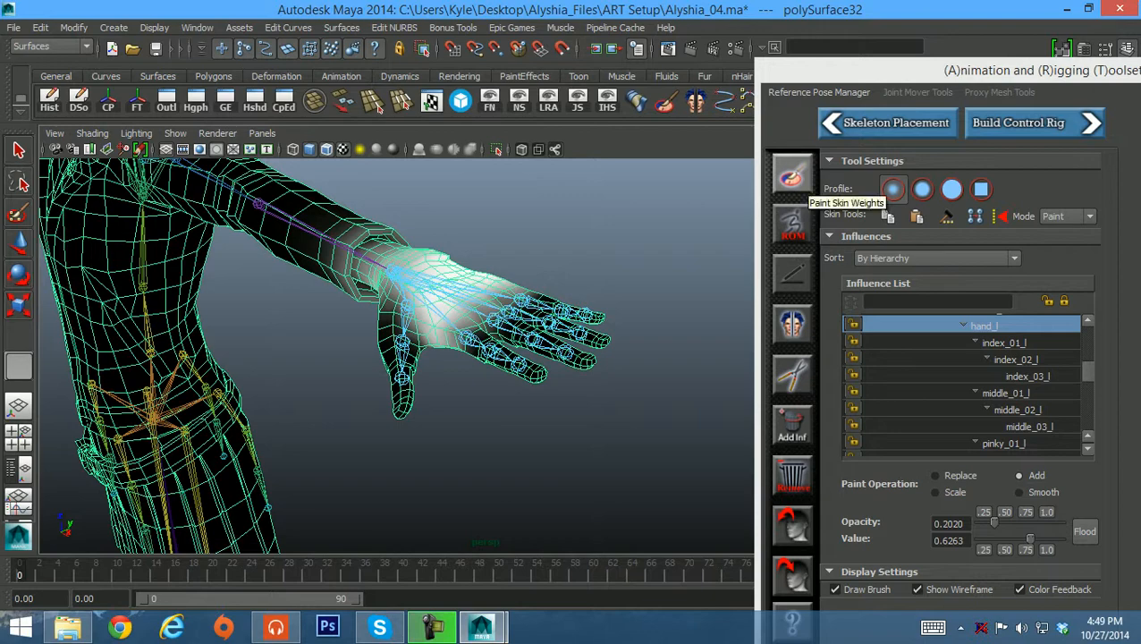
pyautogui.keyDown('alt'); pyautogui.moveTo(501, 313); pyautogui.dragTo(487, 349); pyautogui.keyUp('alt')
# Open the Range of Motion Generator and try selecting hand_l, followed by the joints index_01_l through index_03_l
pyautogui.click(792, 223)
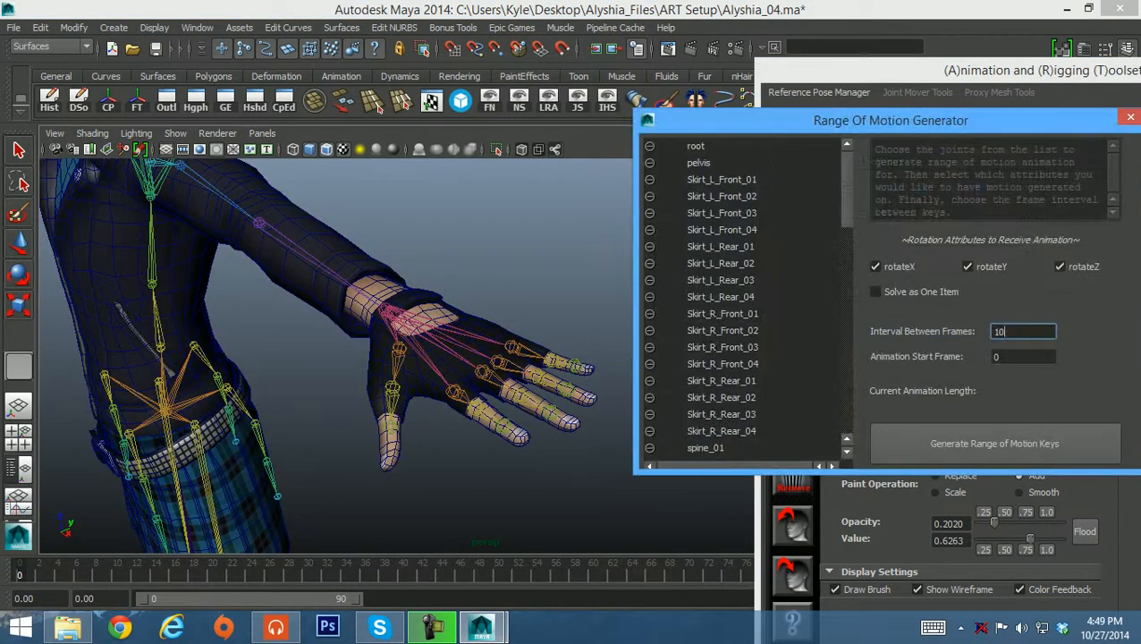
pyautogui.scroll(-3, 742, 295)
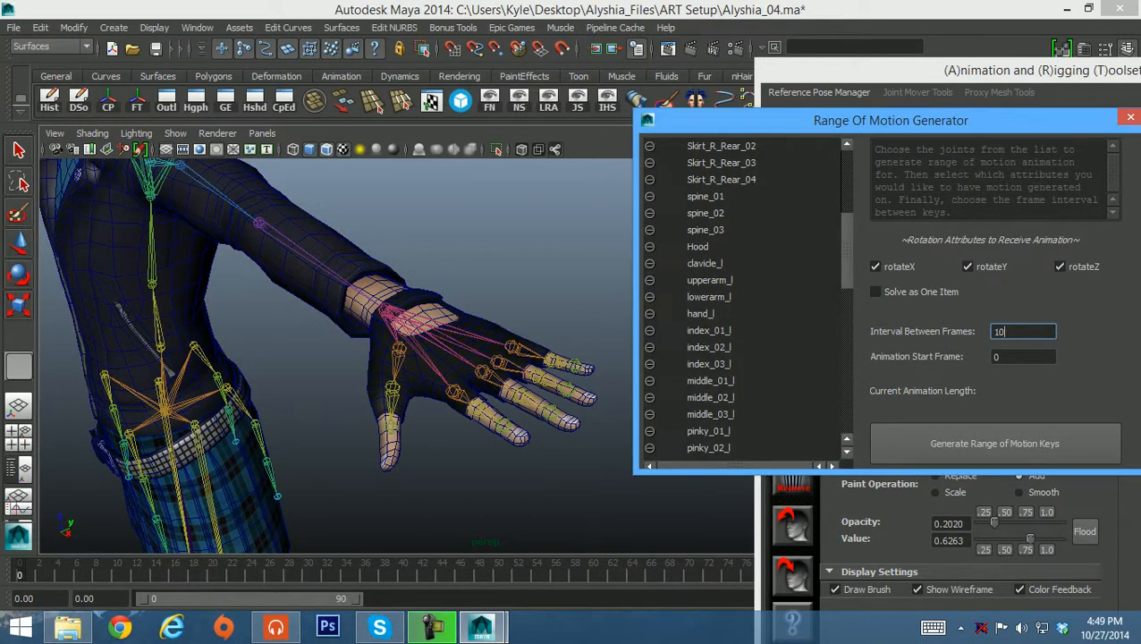
pyautogui.scroll(-2, 742, 295)
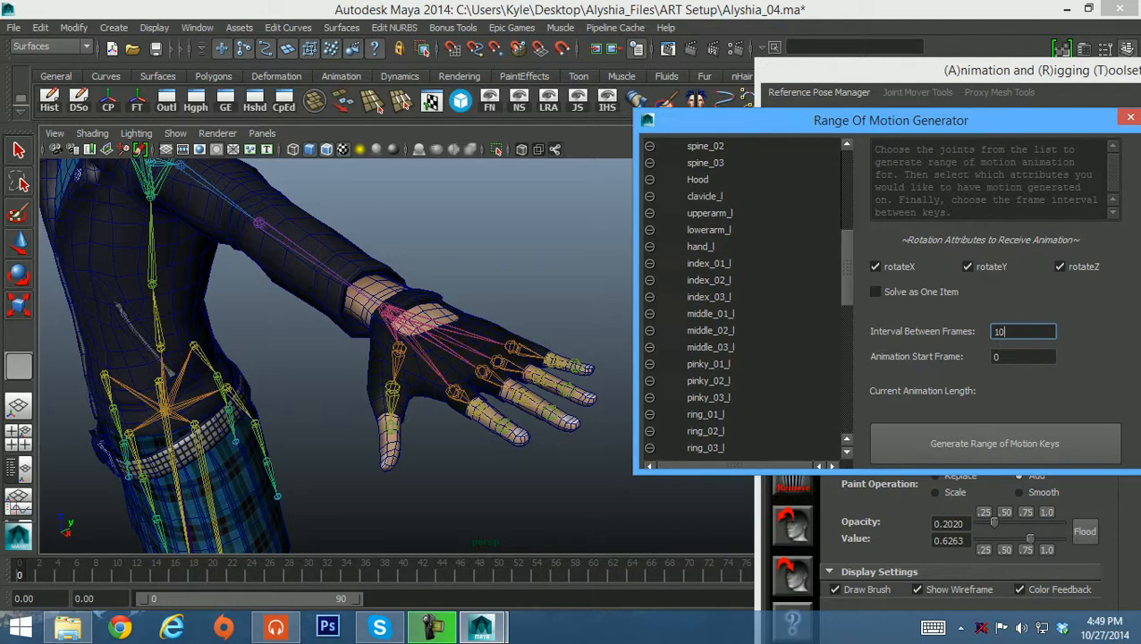
pyautogui.scroll(-1, 742, 295)
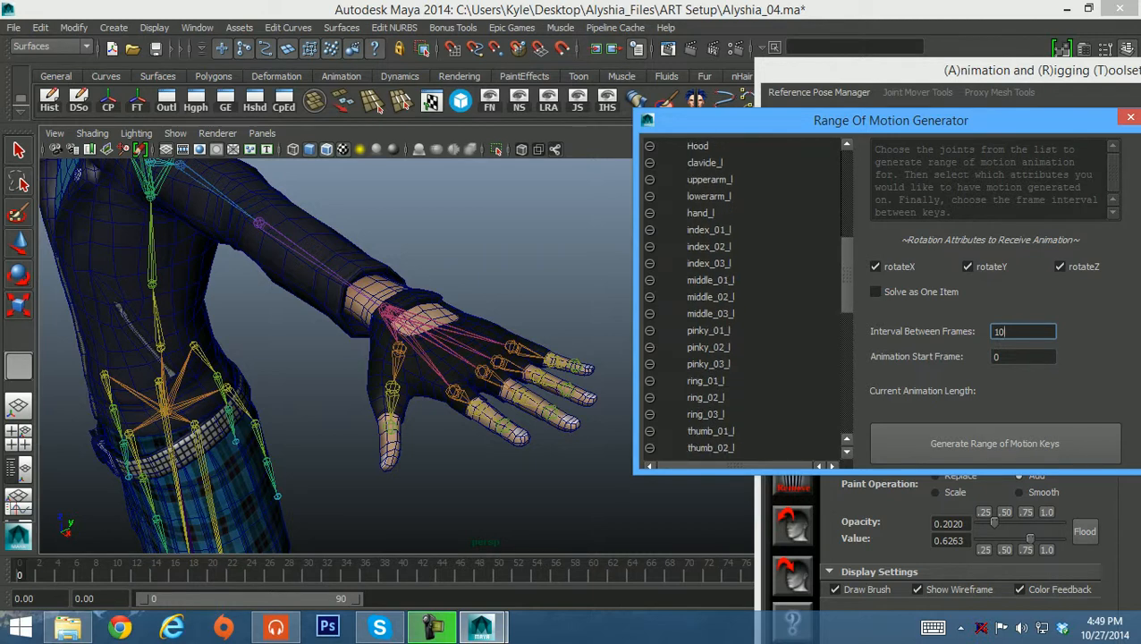
pyautogui.click(701, 213)
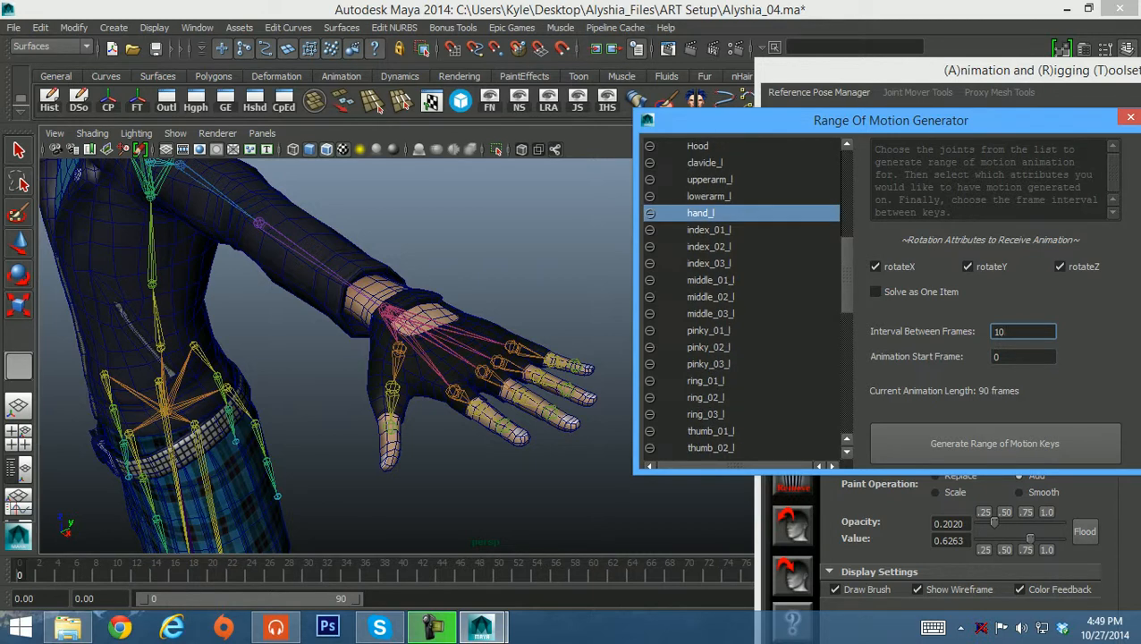
pyautogui.click(709, 230)
pyautogui.keyDown('shift'); pyautogui.click(709, 246); pyautogui.keyUp('shift')
pyautogui.keyDown('shift'); pyautogui.click(709, 263); pyautogui.keyUp('shift')
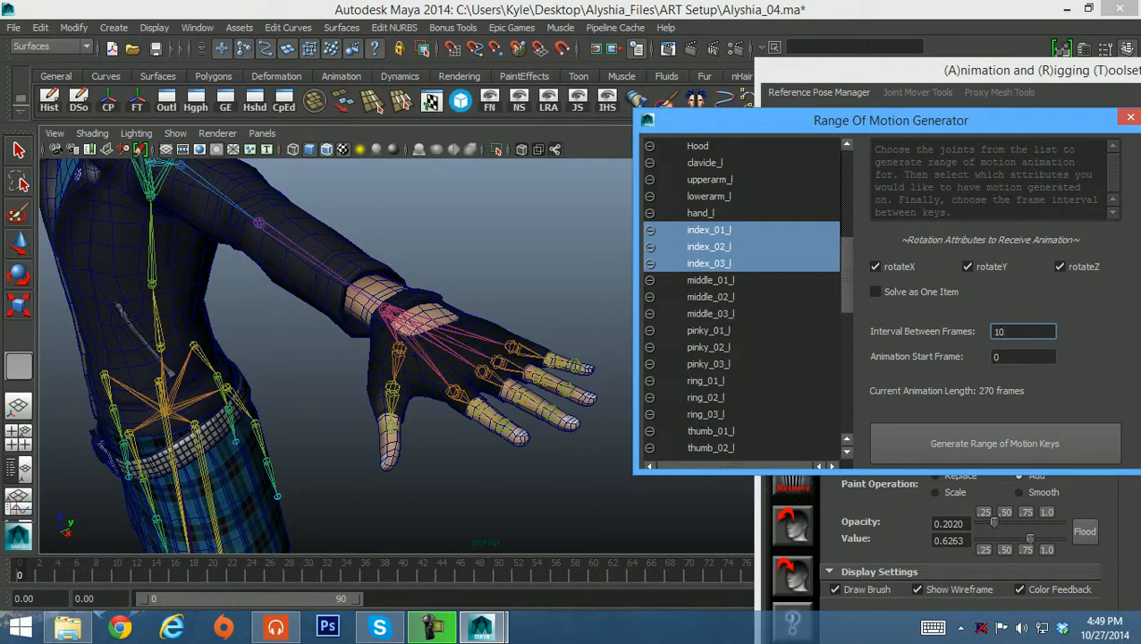
# Generate range of motion keys for thumb_01_l through thumb_03_l with Solve as One Item enabled
pyautogui.click(711, 431)
pyautogui.scroll(-2, 710, 431)
pyautogui.moveTo(711, 297); pyautogui.dragTo(711, 330)
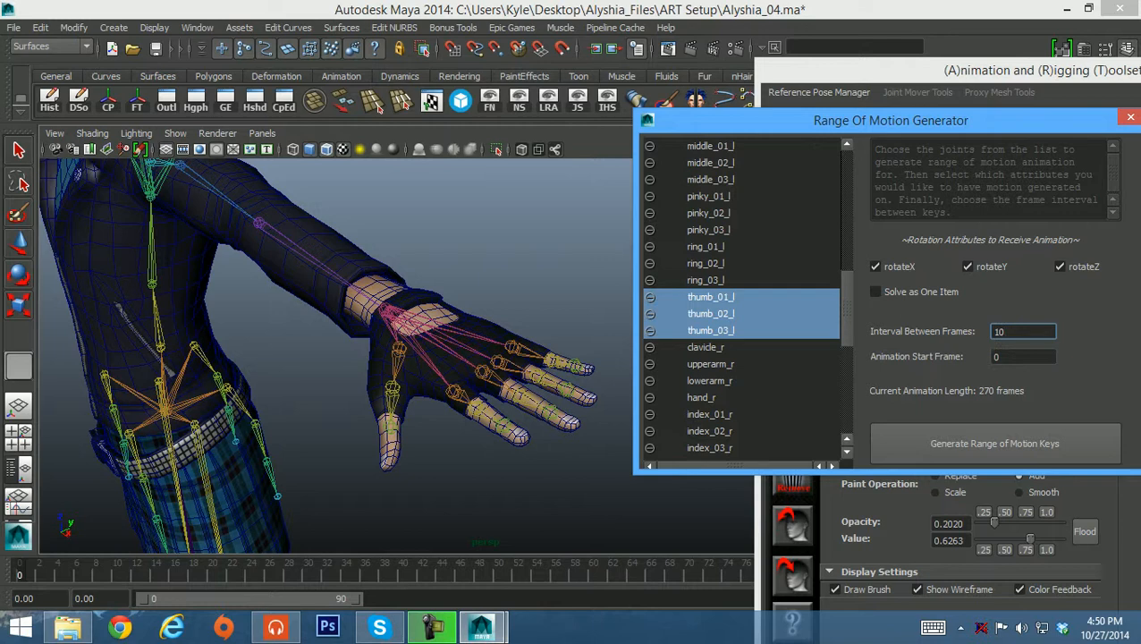
pyautogui.click(875, 292)
pyautogui.click(994, 443)
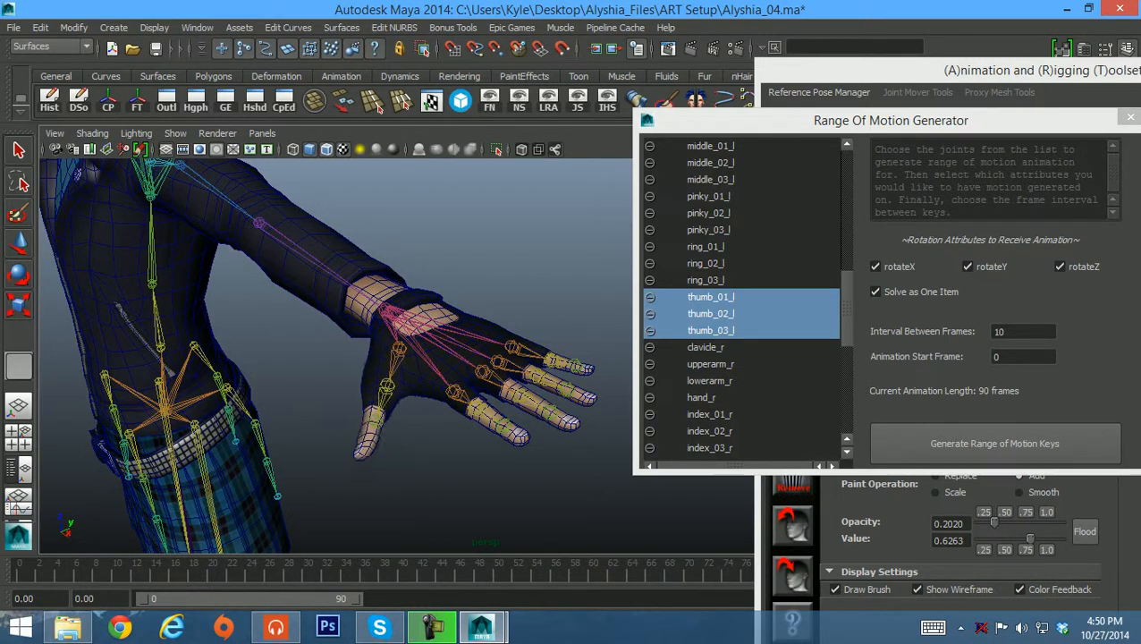
# Scrub through the thumb's range of motion back to frame 0 and examine the left hand's deformation up close
pyautogui.moveTo(375, 575); pyautogui.dragTo(19, 575)
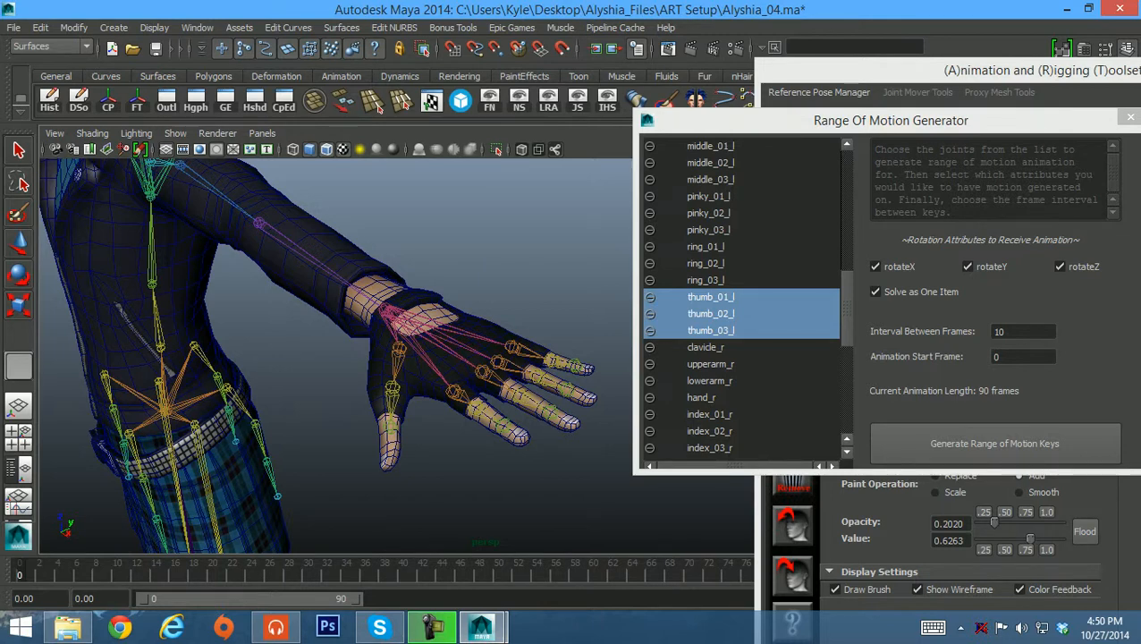
pyautogui.press('w')
pyautogui.keyDown('alt'); pyautogui.moveTo(384, 384); pyautogui.dragTo(432, 347, button='middle'); pyautogui.keyUp('alt')
pyautogui.keyDown('alt'); pyautogui.moveTo(358, 357); pyautogui.dragTo(411, 358, button='right'); pyautogui.keyUp('alt')
pyautogui.keyDown('alt'); pyautogui.moveTo(411, 357); pyautogui.dragTo(465, 342, button='middle'); pyautogui.keyUp('alt')
pyautogui.keyDown('alt'); pyautogui.moveTo(465, 342); pyautogui.dragTo(366, 367); pyautogui.keyUp('alt')
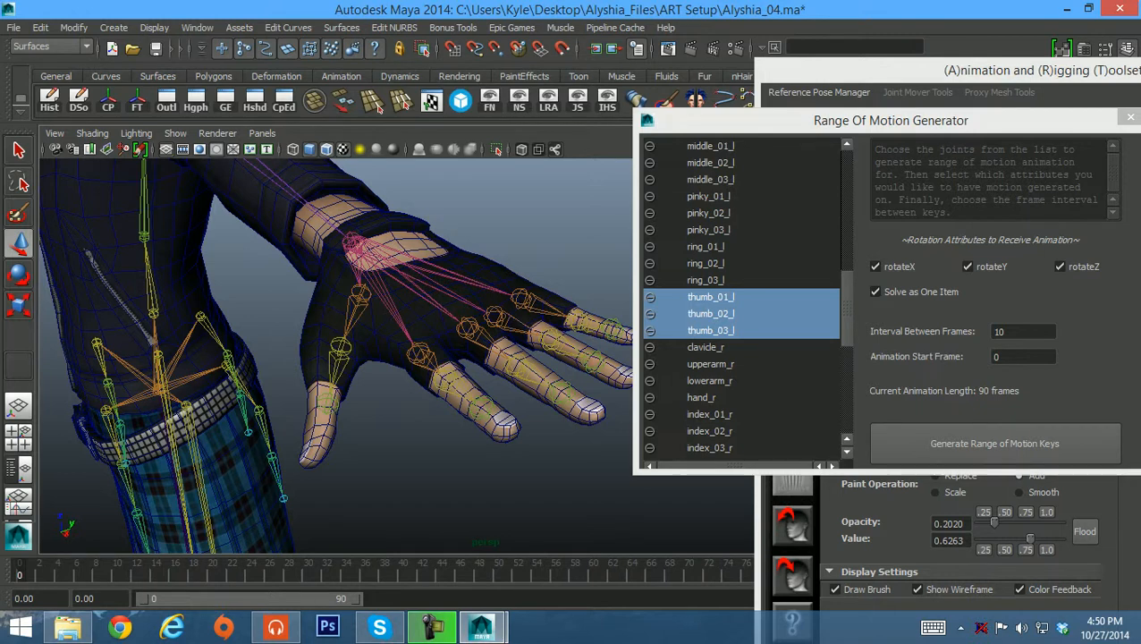
# Frame the thumb_01_l joint for a close view of the thumb and select the character mesh
pyautogui.click(360, 294)
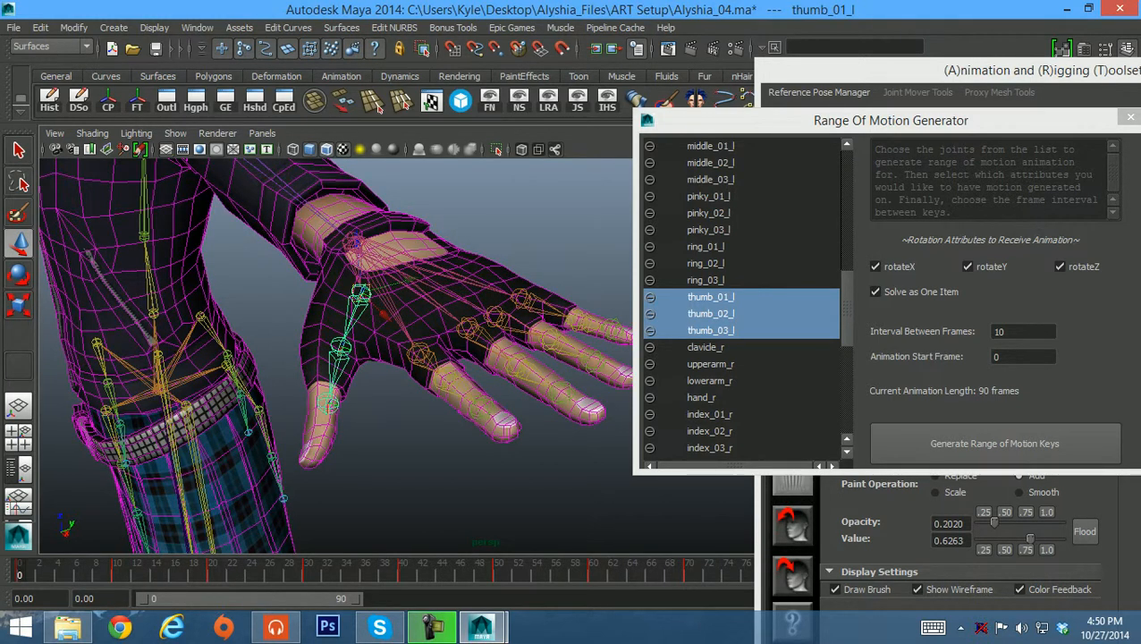
pyautogui.press('f')
pyautogui.keyDown('alt'); pyautogui.moveTo(384, 344); pyautogui.dragTo(488, 344); pyautogui.keyUp('alt')
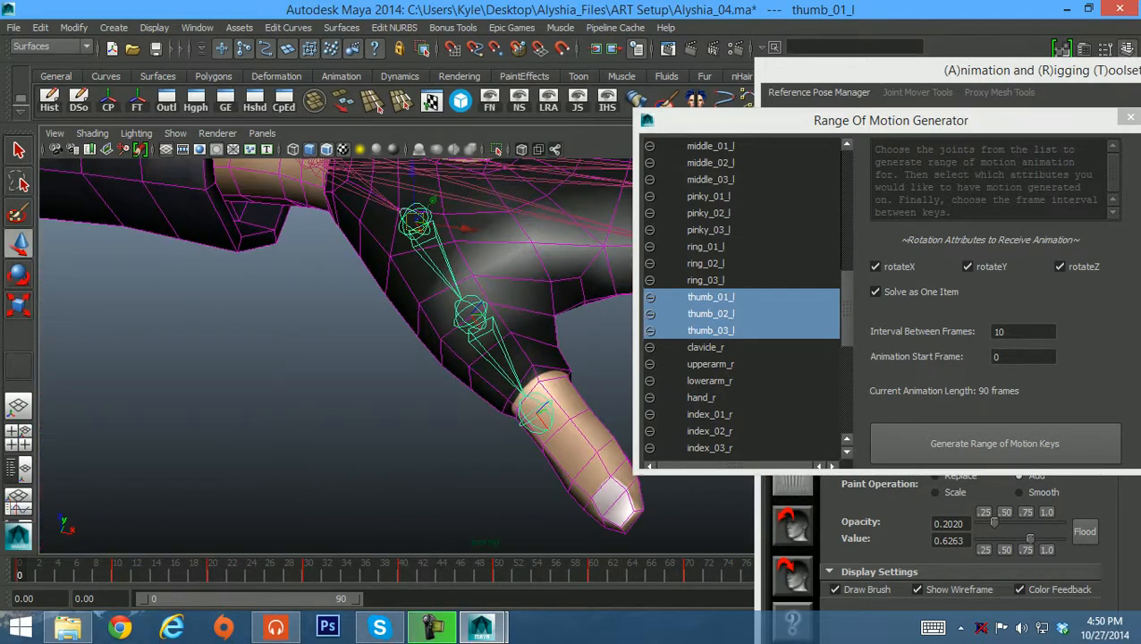
pyautogui.keyDown('alt'); pyautogui.moveTo(487, 344); pyautogui.dragTo(327, 350, button='middle'); pyautogui.keyUp('alt')
pyautogui.keyDown('alt'); pyautogui.moveTo(326, 351); pyautogui.dragTo(358, 344); pyautogui.keyUp('alt')
pyautogui.click(412, 290)
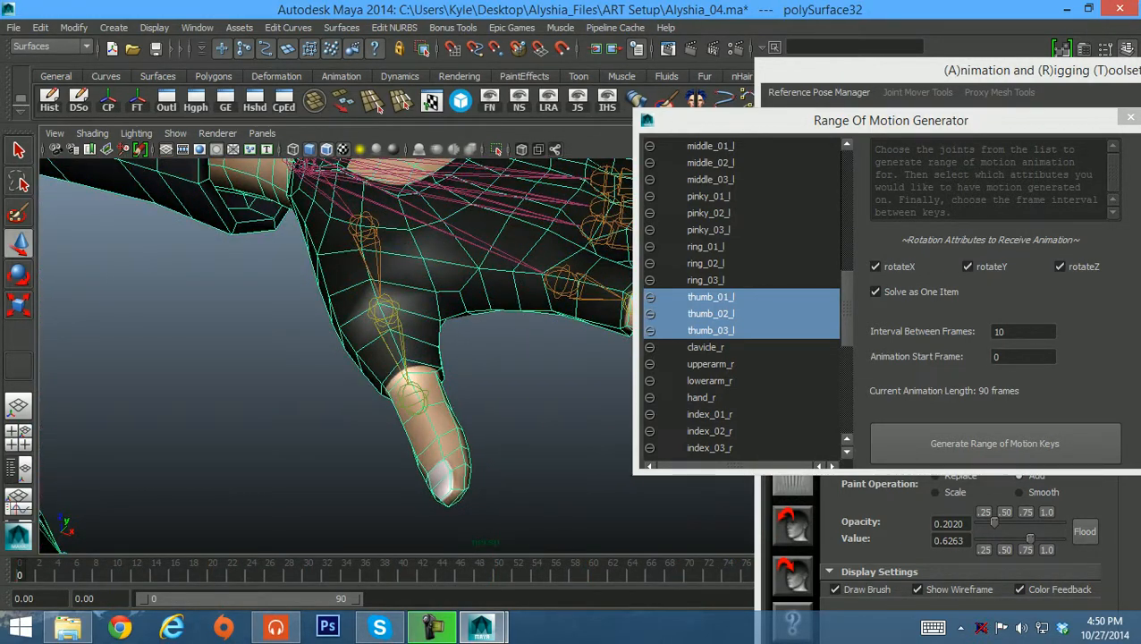
# Close the Range of Motion Generator, start painting skin weights on the mesh and select the influences thumb_01_l through thumb_03_l
pyautogui.click(1130, 117)
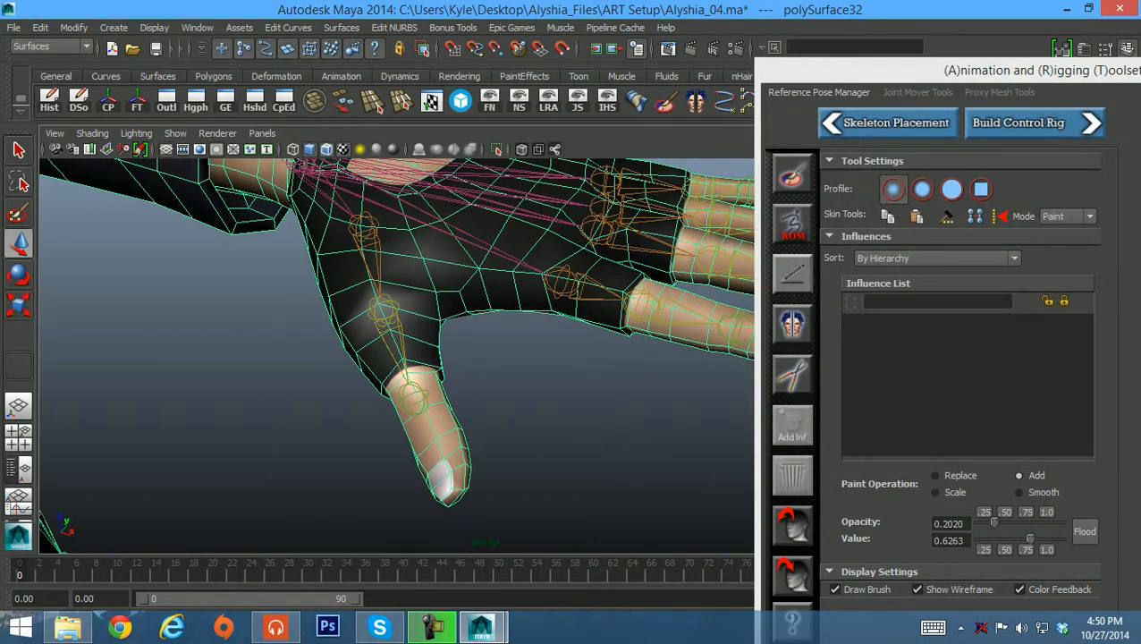
pyautogui.click(792, 272)
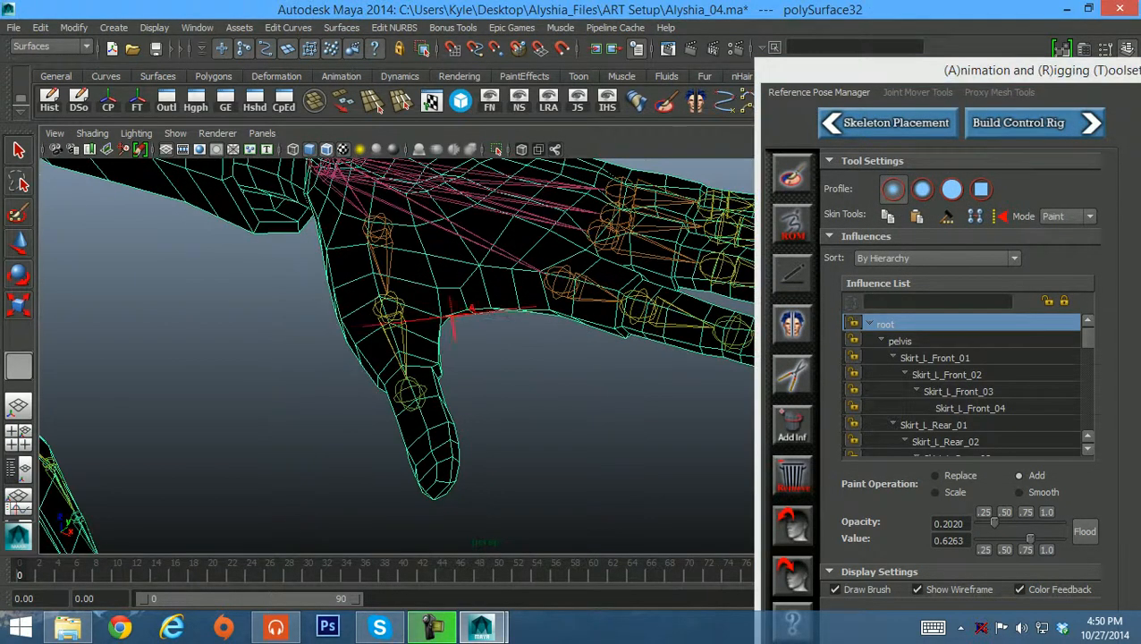
pyautogui.keyDown('alt'); pyautogui.moveTo(451, 315); pyautogui.dragTo(476, 331); pyautogui.keyUp('alt')
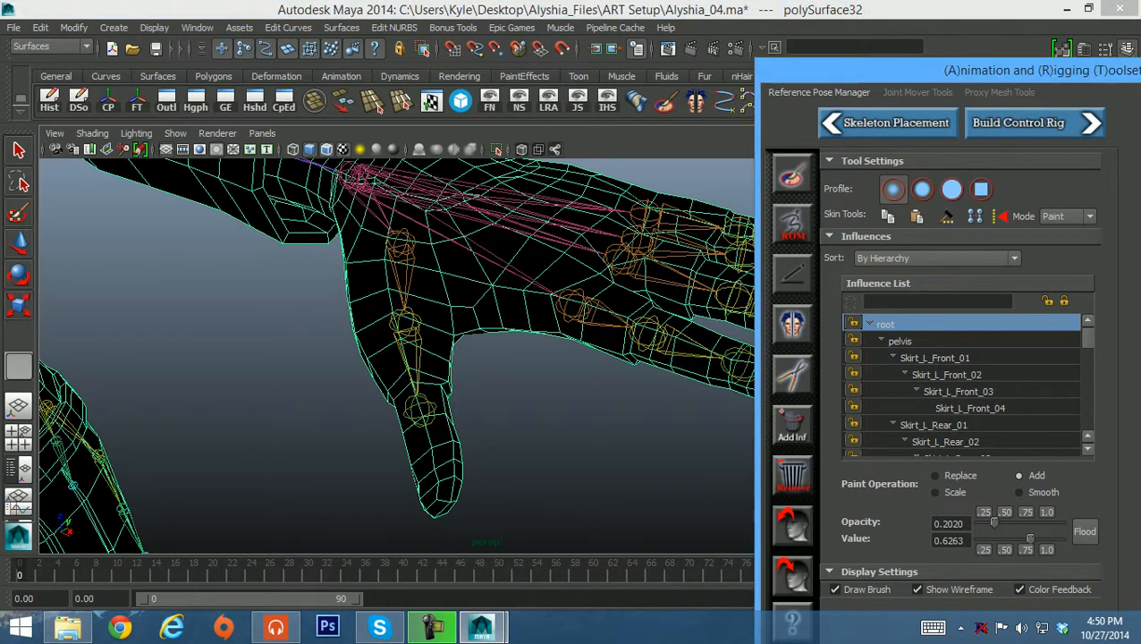
pyautogui.scroll(-8, 957, 384)
pyautogui.scroll(-2, 961, 384)
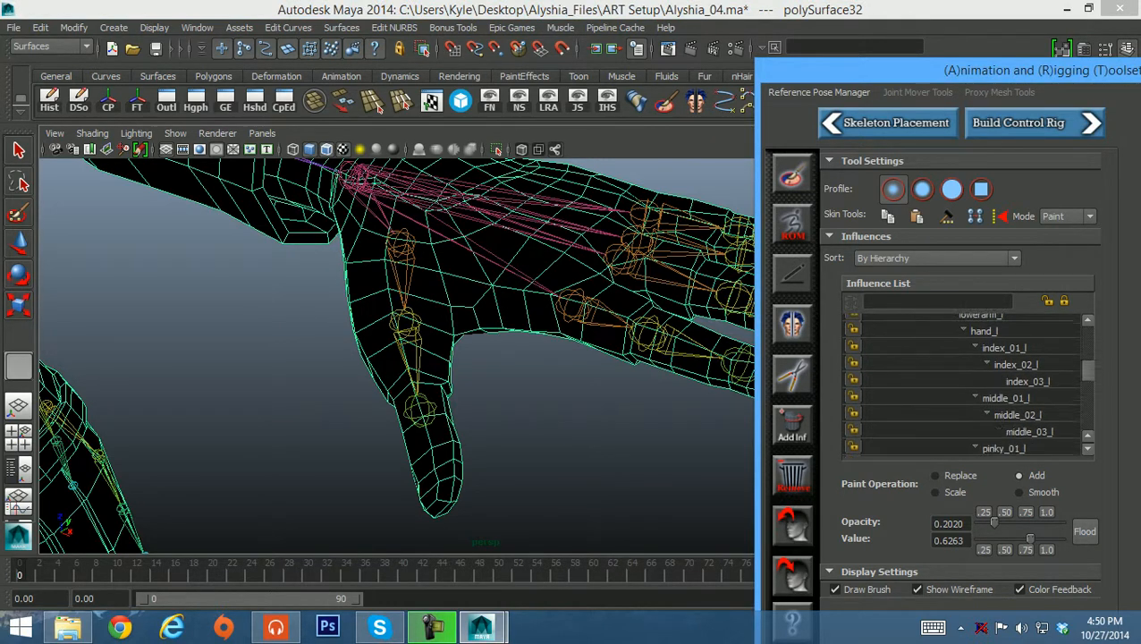
pyautogui.scroll(-5, 966, 385)
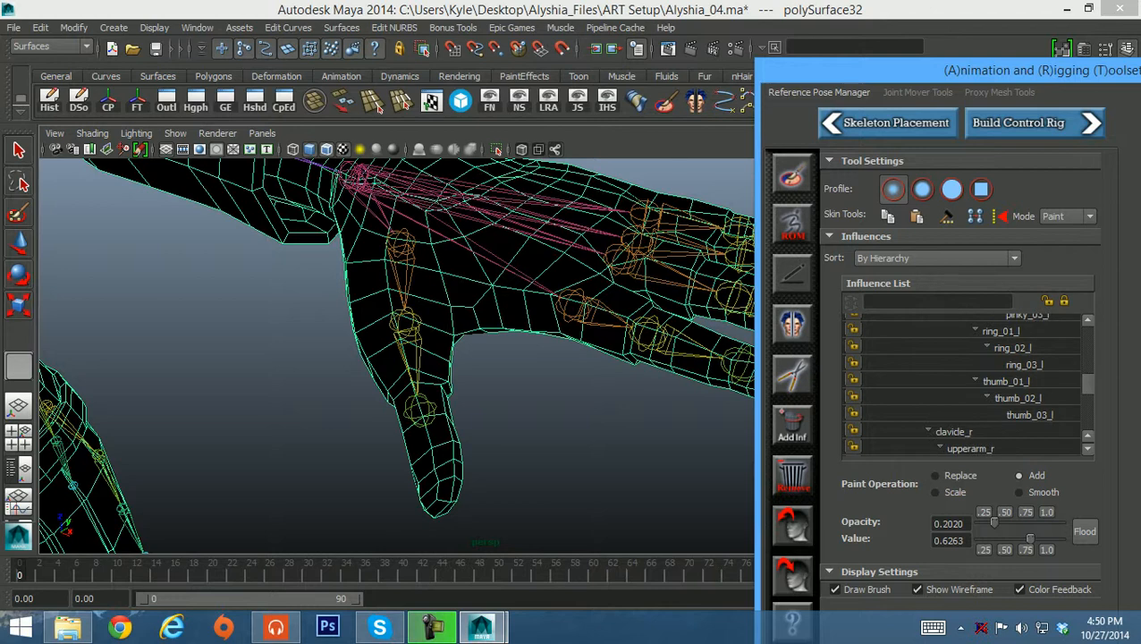
pyautogui.click(1007, 382)
pyautogui.keyDown('ctrl'); pyautogui.click(1018, 398); pyautogui.keyUp('ctrl')
pyautogui.keyDown('ctrl'); pyautogui.click(1029, 415); pyautogui.keyUp('ctrl')
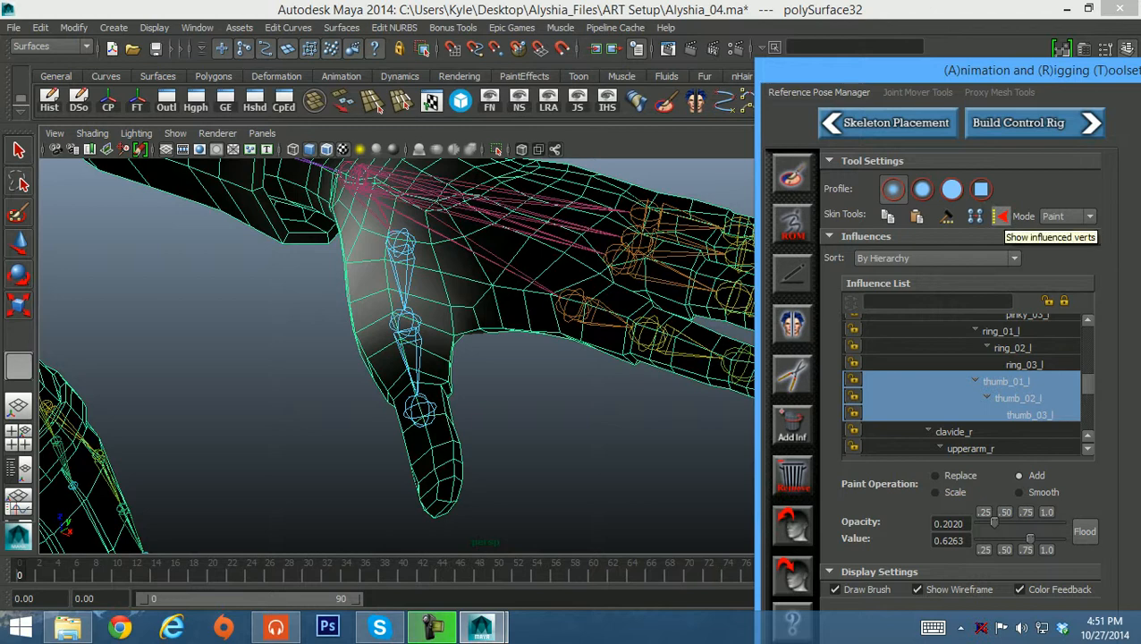
# Keep the influences sorted By Hierarchy and select only thumb_01_l as the influence to paint
pyautogui.moveTo(1028, 70); pyautogui.dragTo(964, 40)
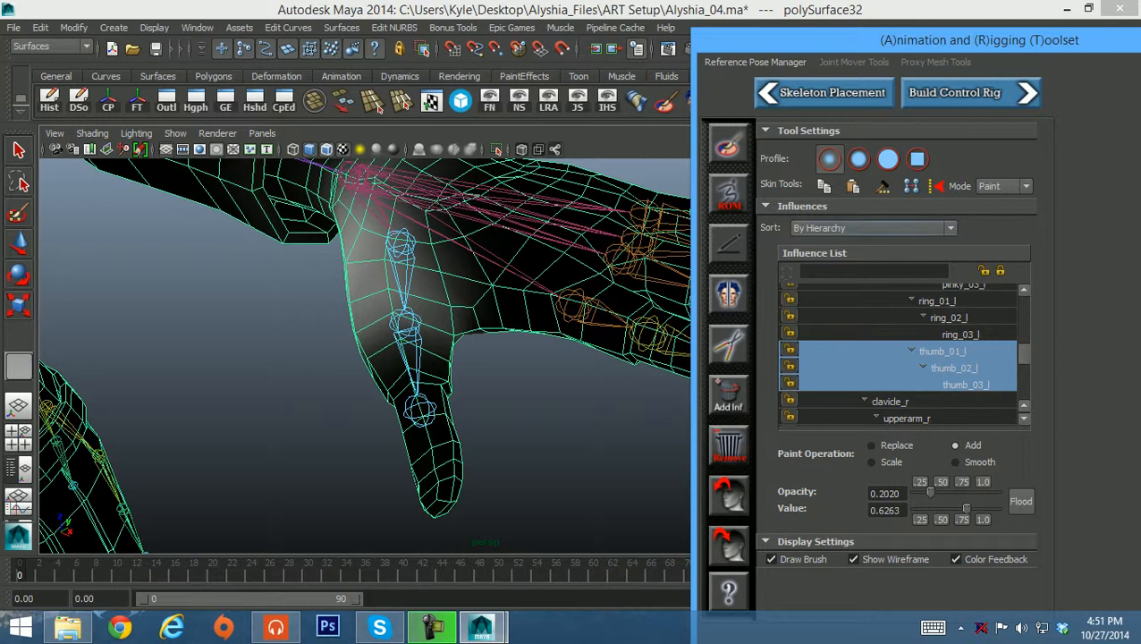
pyautogui.click(873, 228)
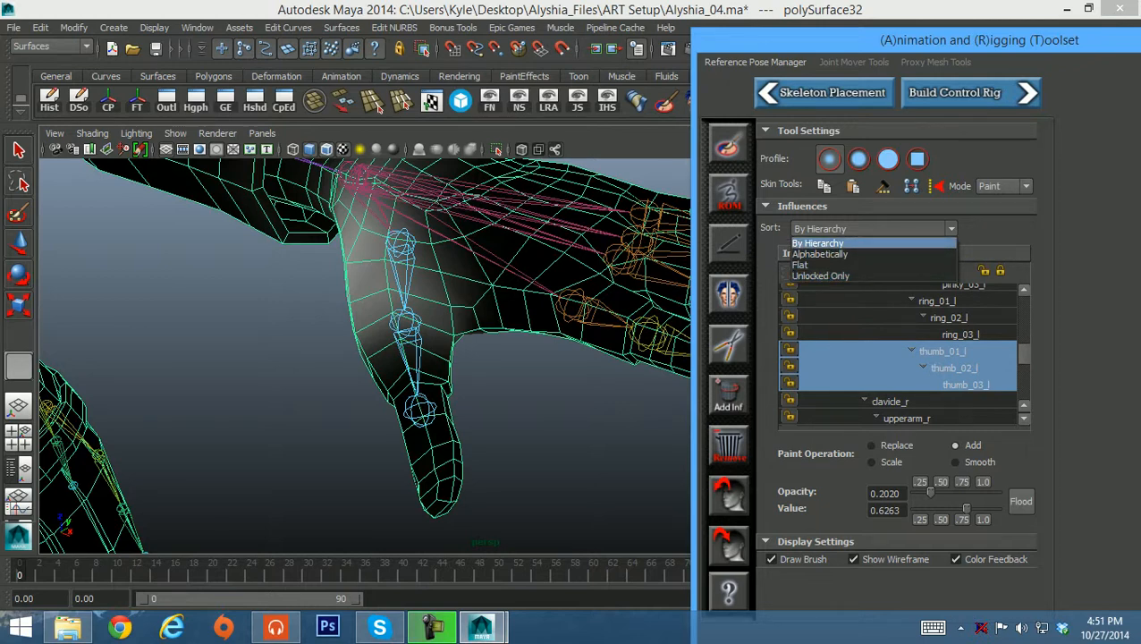
pyautogui.click(818, 243)
pyautogui.moveTo(809, 40); pyautogui.dragTo(924, 51)
pyautogui.keyDown('alt'); pyautogui.moveTo(526, 313); pyautogui.dragTo(533, 322); pyautogui.keyUp('alt')
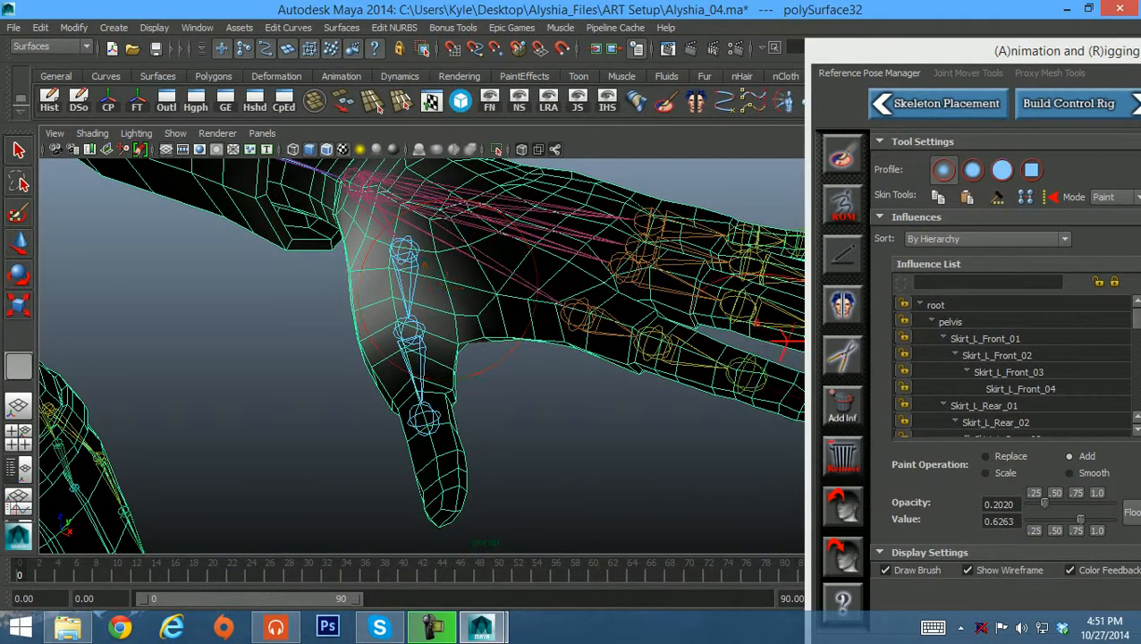
pyautogui.moveTo(1136, 319); pyautogui.dragTo(1137, 344)
pyautogui.scroll(-7, 1014, 377)
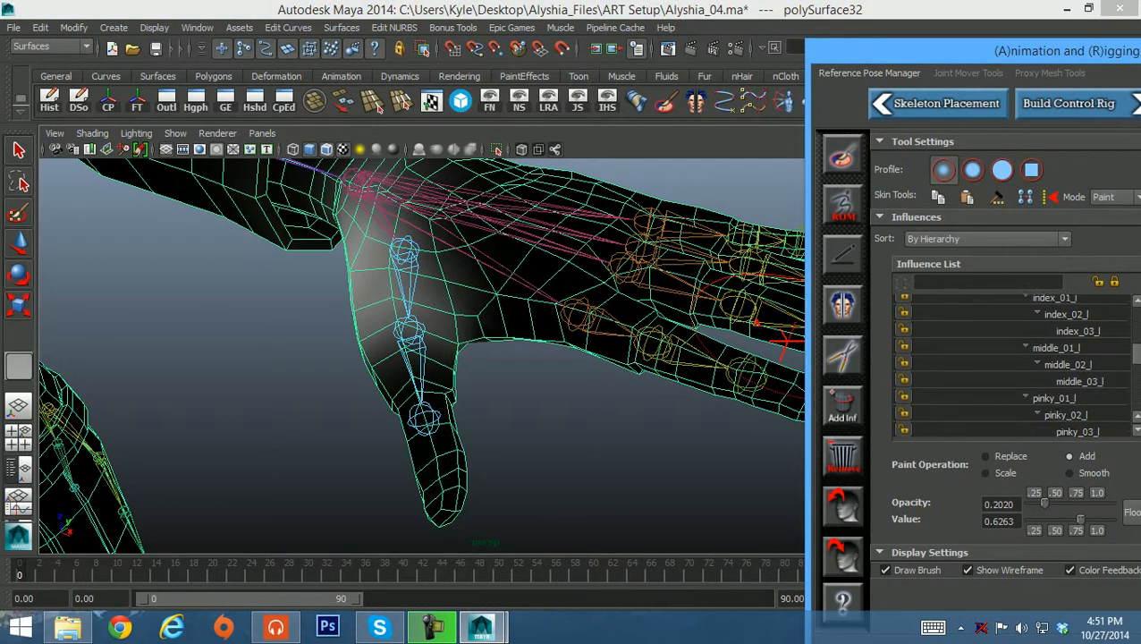
pyautogui.scroll(1, 1014, 377)
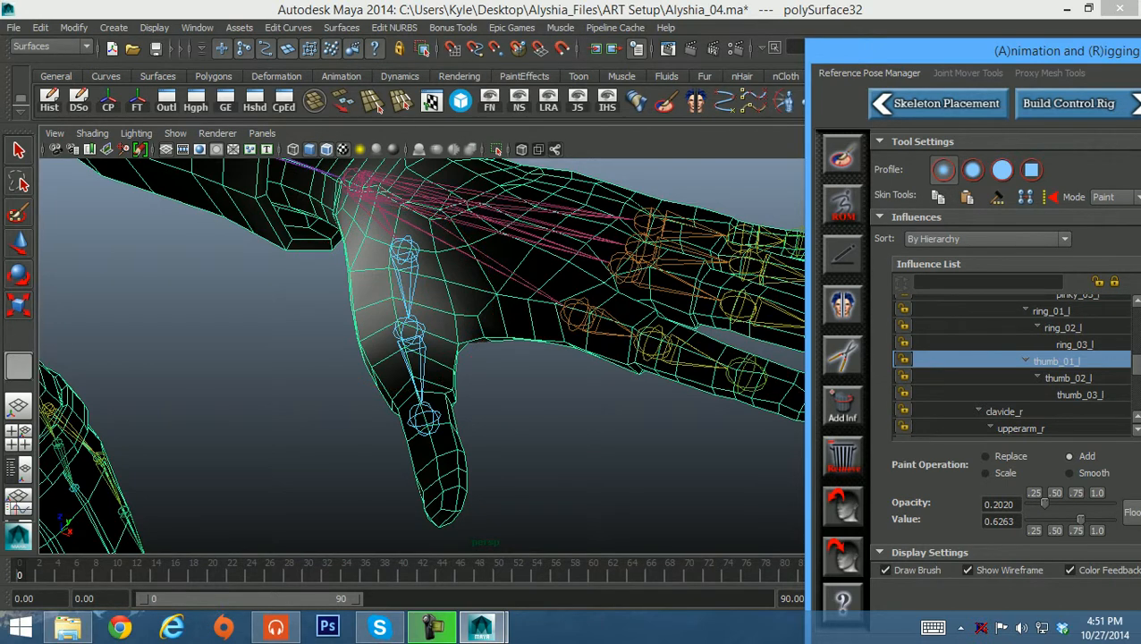
# Shrink the brush and add thumb_01_l weight around the thumb base, from the palm side to the back of the hand and toward the wrist
pyautogui.press('b')
pyautogui.moveTo(443, 302)
pyautogui.mouseDown()
pyautogui.moveTo(425, 300)
pyautogui.moveTo(438, 299)
pyautogui.mouseUp()
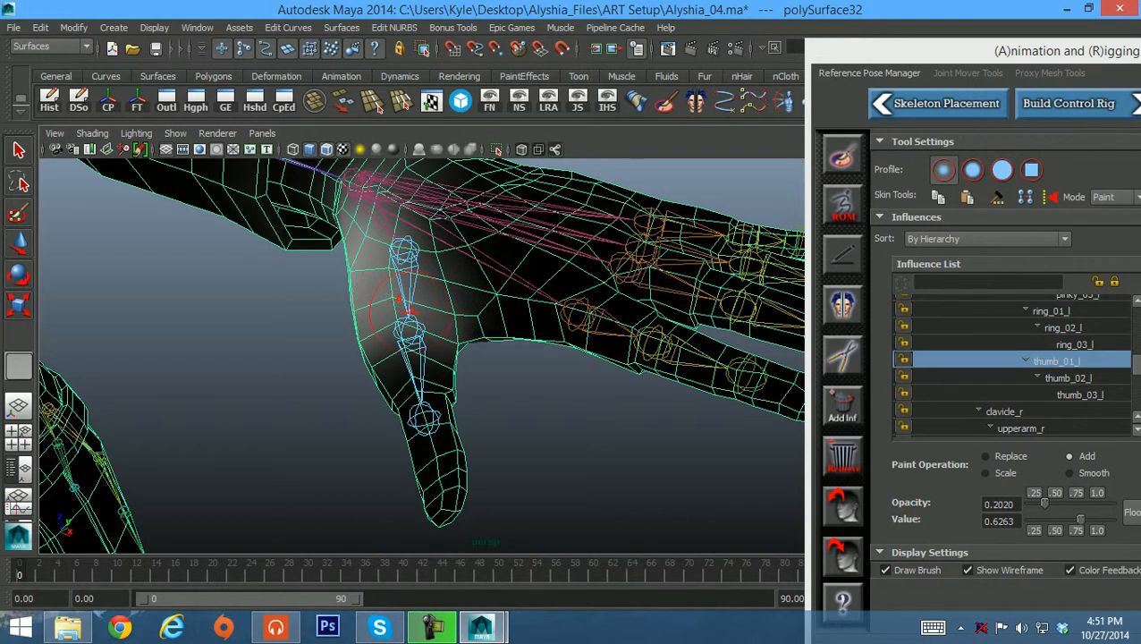
pyautogui.moveTo(367, 295)
pyautogui.keyDown('alt'); pyautogui.mouseDown()
pyautogui.moveTo(419, 318)
pyautogui.moveTo(394, 340)
pyautogui.moveTo(422, 309)
pyautogui.moveTo(384, 358)
pyautogui.moveTo(421, 407)
pyautogui.mouseUp(); pyautogui.keyUp('alt')
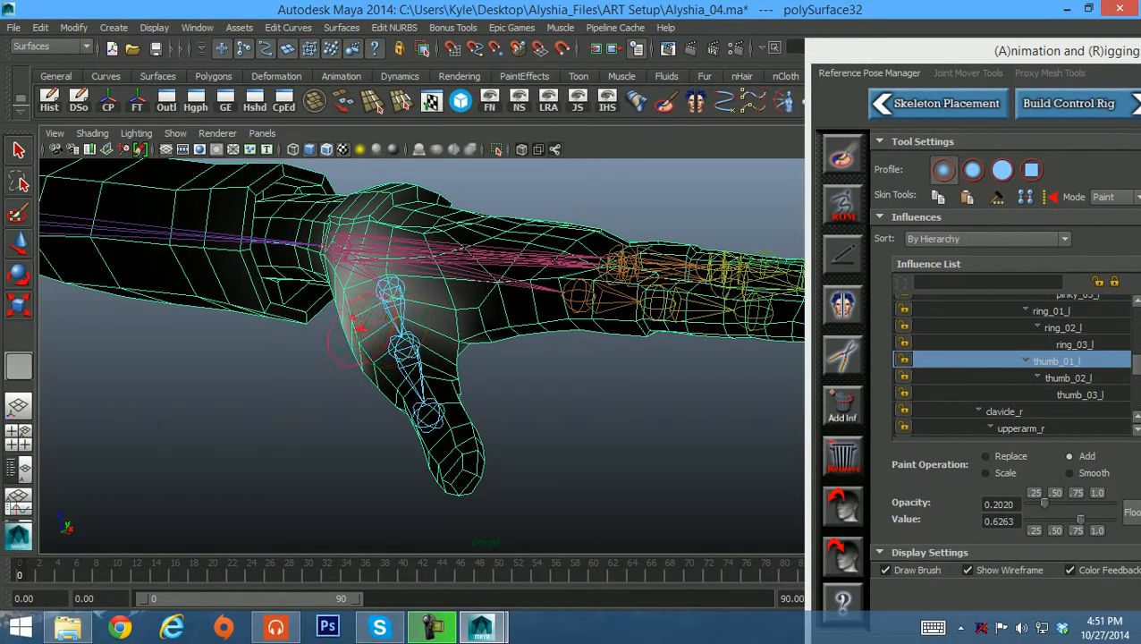
pyautogui.click(377, 318)
pyautogui.moveTo(375, 316)
pyautogui.mouseDown()
pyautogui.moveTo(430, 309)
pyautogui.moveTo(408, 306)
pyautogui.moveTo(382, 331)
pyautogui.mouseUp()
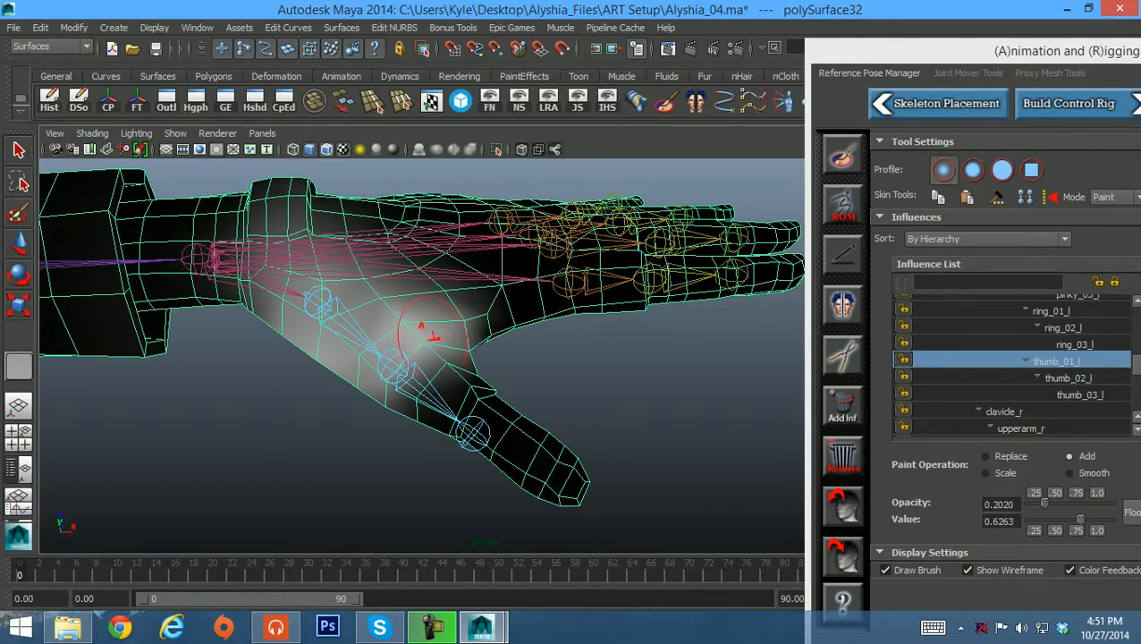
pyautogui.keyDown('alt'); pyautogui.moveTo(438, 344); pyautogui.dragTo(382, 329); pyautogui.keyUp('alt')
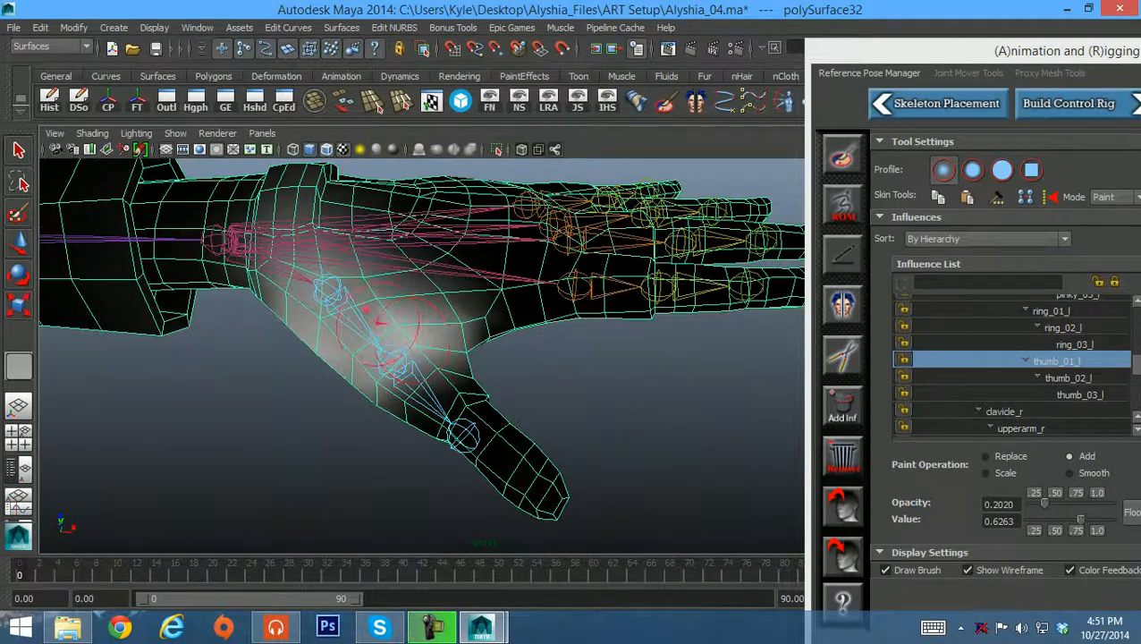
pyautogui.moveTo(312, 296)
pyautogui.mouseDown()
pyautogui.moveTo(391, 332)
pyautogui.moveTo(380, 358)
pyautogui.mouseUp()
pyautogui.moveTo(380, 358)
pyautogui.keyDown('alt'); pyautogui.mouseDown()
pyautogui.moveTo(377, 372)
pyautogui.moveTo(456, 269)
pyautogui.moveTo(438, 264)
pyautogui.mouseUp(); pyautogui.keyUp('alt')
pyautogui.moveTo(438, 264)
pyautogui.mouseDown()
pyautogui.moveTo(394, 256)
pyautogui.moveTo(382, 268)
pyautogui.moveTo(407, 313)
pyautogui.mouseUp()
pyautogui.keyDown('alt'); pyautogui.moveTo(407, 313); pyautogui.dragTo(414, 258); pyautogui.keyUp('alt')
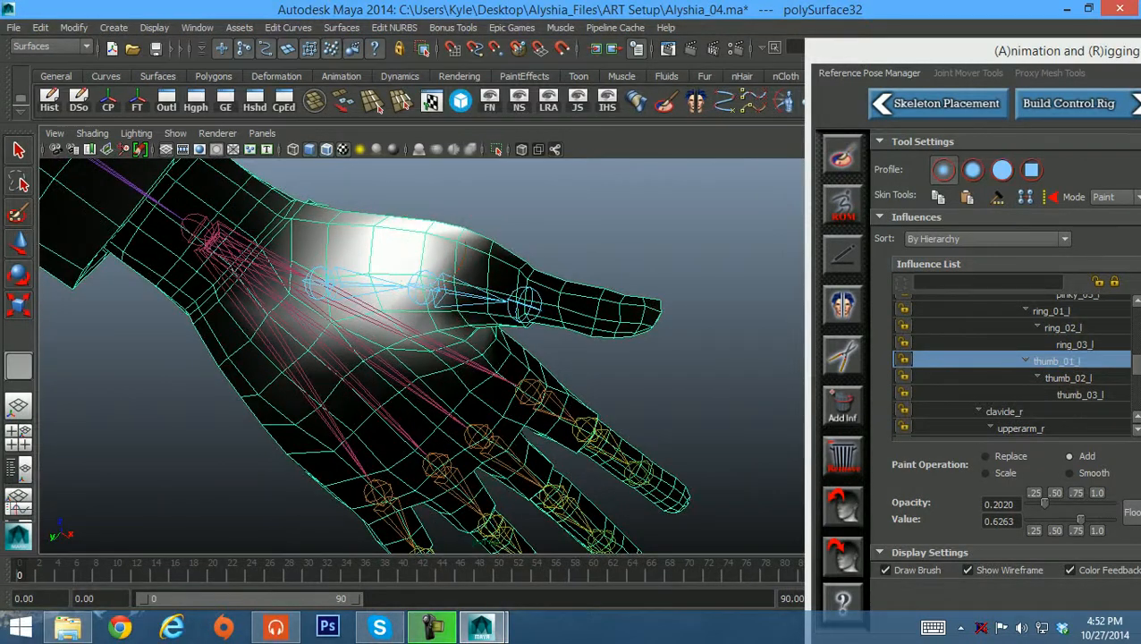
pyautogui.moveTo(336, 270)
pyautogui.mouseDown()
pyautogui.moveTo(307, 262)
pyautogui.moveTo(359, 262)
pyautogui.moveTo(326, 208)
pyautogui.moveTo(300, 248)
pyautogui.moveTo(310, 244)
pyautogui.moveTo(286, 219)
pyautogui.mouseUp()
pyautogui.keyDown('alt'); pyautogui.moveTo(295, 259); pyautogui.dragTo(344, 202); pyautogui.keyUp('alt')
pyautogui.moveTo(297, 313)
pyautogui.mouseDown()
pyautogui.moveTo(271, 313)
pyautogui.moveTo(292, 338)
pyautogui.moveTo(243, 310)
pyautogui.mouseUp()
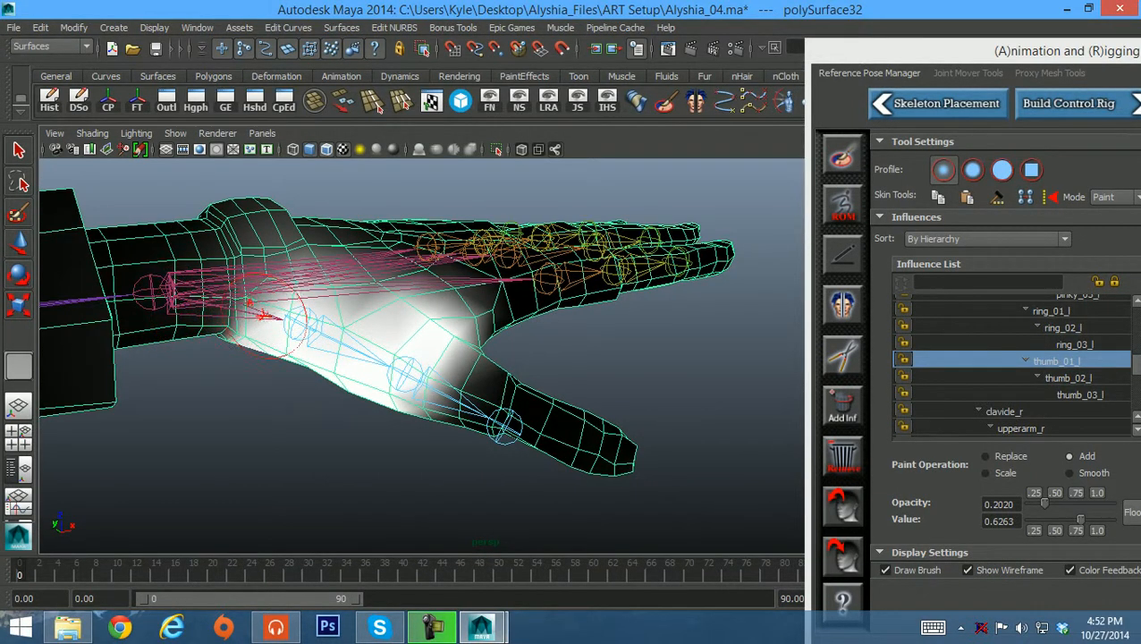
pyautogui.keyDown('alt'); pyautogui.moveTo(189, 311); pyautogui.dragTo(260, 313); pyautogui.keyUp('alt')
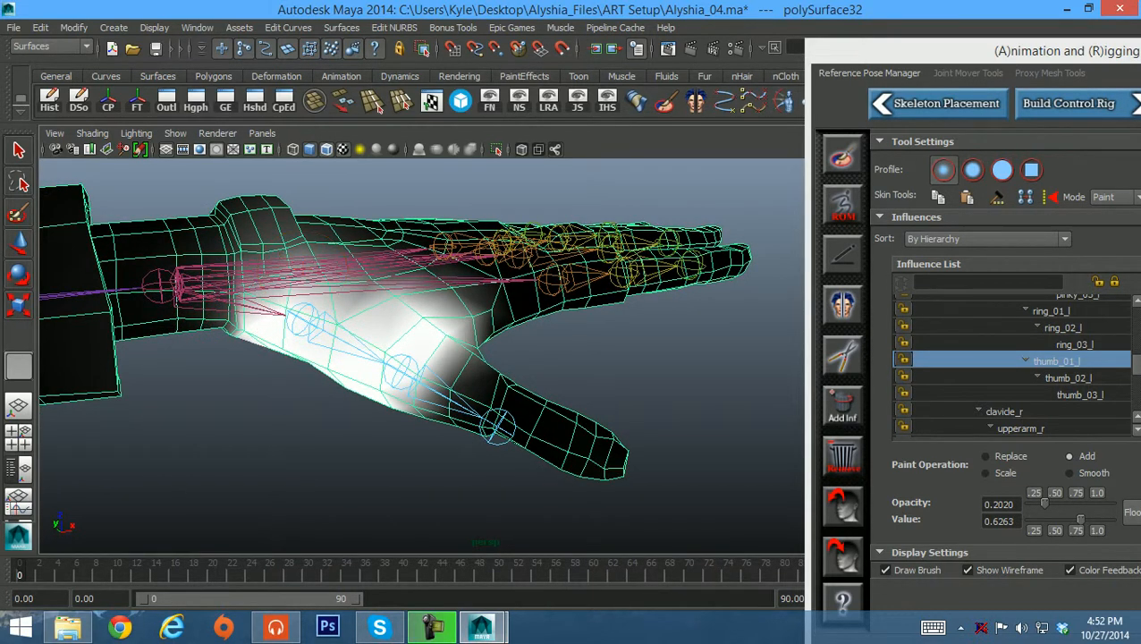
# Set the weight brush's value to 0.8 and its opacity to 0.5
pyautogui.doubleClick(998, 520)
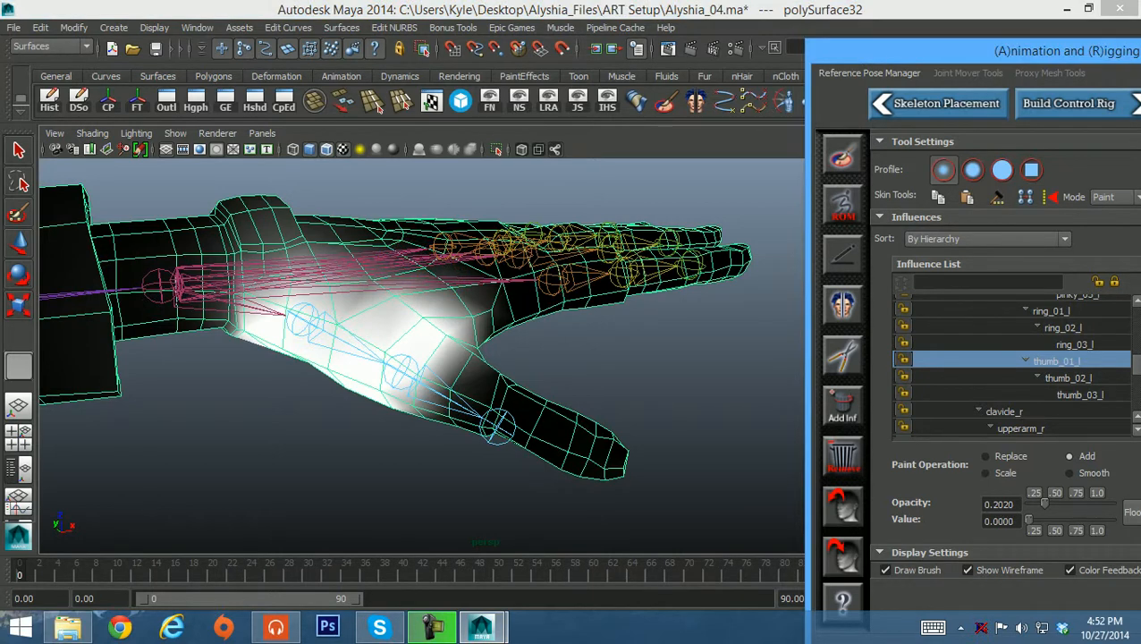
pyautogui.write('0')
pyautogui.press('Return')
pyautogui.write('0.8')
pyautogui.press('Return')
pyautogui.click(1010, 504)
pyautogui.doubleClick(1005, 504)
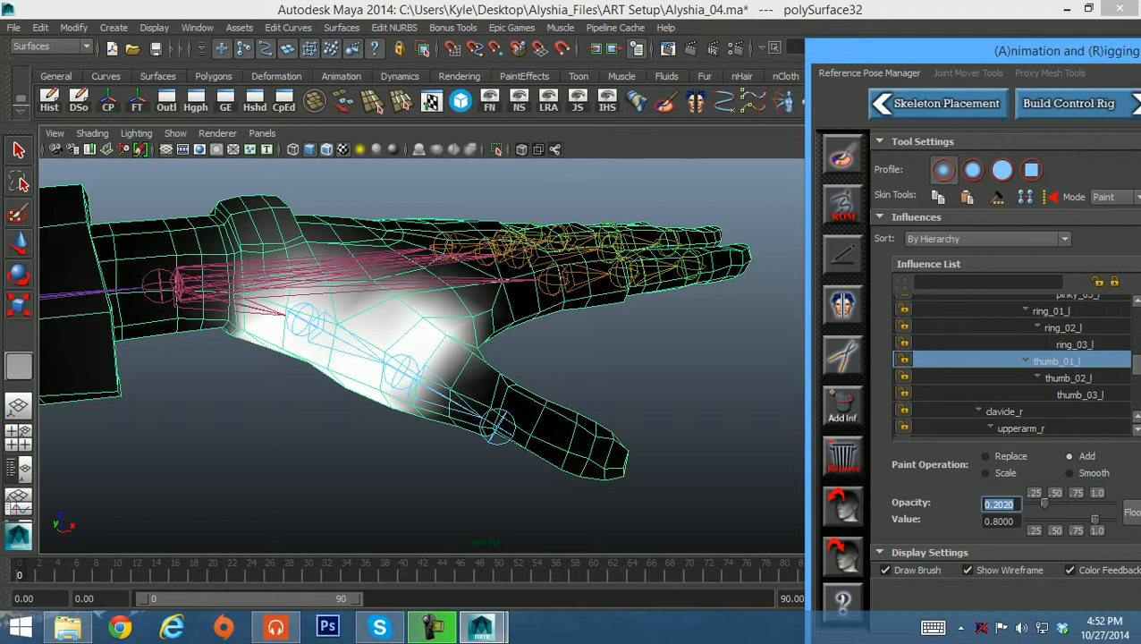
pyautogui.write('0.5')
pyautogui.press('Return')
# Smooth the thumb_01_l weights across the thumb base and around the thumb's second joint
pyautogui.keyDown('alt'); pyautogui.moveTo(344, 302); pyautogui.dragTo(306, 268); pyautogui.keyUp('alt')
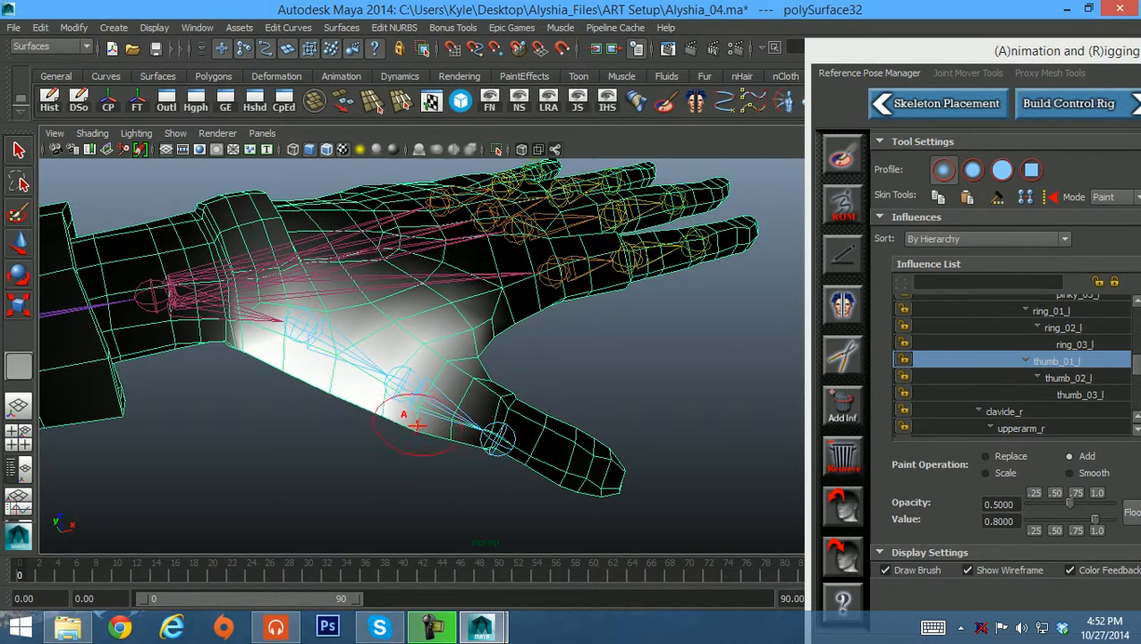
pyautogui.keyDown('alt'); pyautogui.moveTo(410, 407); pyautogui.dragTo(519, 322); pyautogui.keyUp('alt')
pyautogui.keyDown('alt'); pyautogui.moveTo(438, 243); pyautogui.dragTo(445, 224); pyautogui.keyUp('alt')
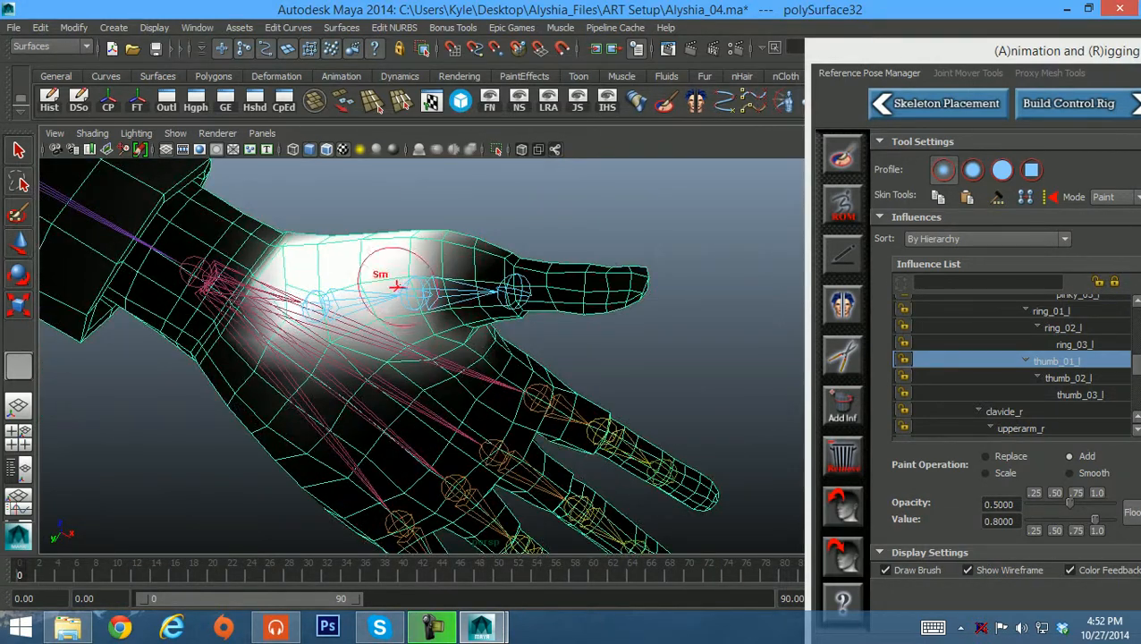
pyautogui.keyDown('shift'); pyautogui.moveTo(392, 309); pyautogui.dragTo(373, 339); pyautogui.keyUp('shift')
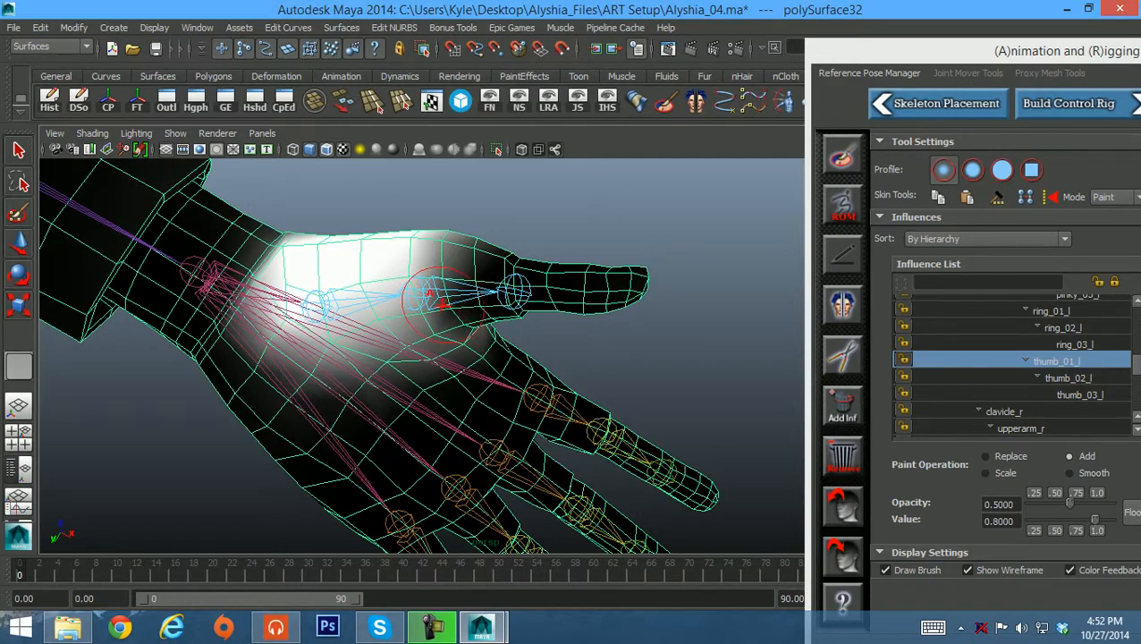
# Select the thumb_02_l influence, add weight to the thumb's middle section and smooth its falloff toward the palm
pyautogui.moveTo(445, 306)
pyautogui.keyDown('alt'); pyautogui.mouseDown()
pyautogui.moveTo(431, 343)
pyautogui.moveTo(407, 324)
pyautogui.moveTo(426, 359)
pyautogui.moveTo(409, 402)
pyautogui.moveTo(391, 332)
pyautogui.moveTo(429, 371)
pyautogui.moveTo(443, 358)
pyautogui.moveTo(452, 393)
pyautogui.moveTo(463, 256)
pyautogui.mouseUp(); pyautogui.keyUp('alt')
pyautogui.click(1068, 378)
pyautogui.moveTo(467, 265)
pyautogui.mouseDown()
pyautogui.moveTo(422, 261)
pyautogui.moveTo(461, 233)
pyautogui.moveTo(513, 246)
pyautogui.moveTo(446, 295)
pyautogui.moveTo(398, 286)
pyautogui.moveTo(389, 263)
pyautogui.moveTo(404, 252)
pyautogui.mouseUp()
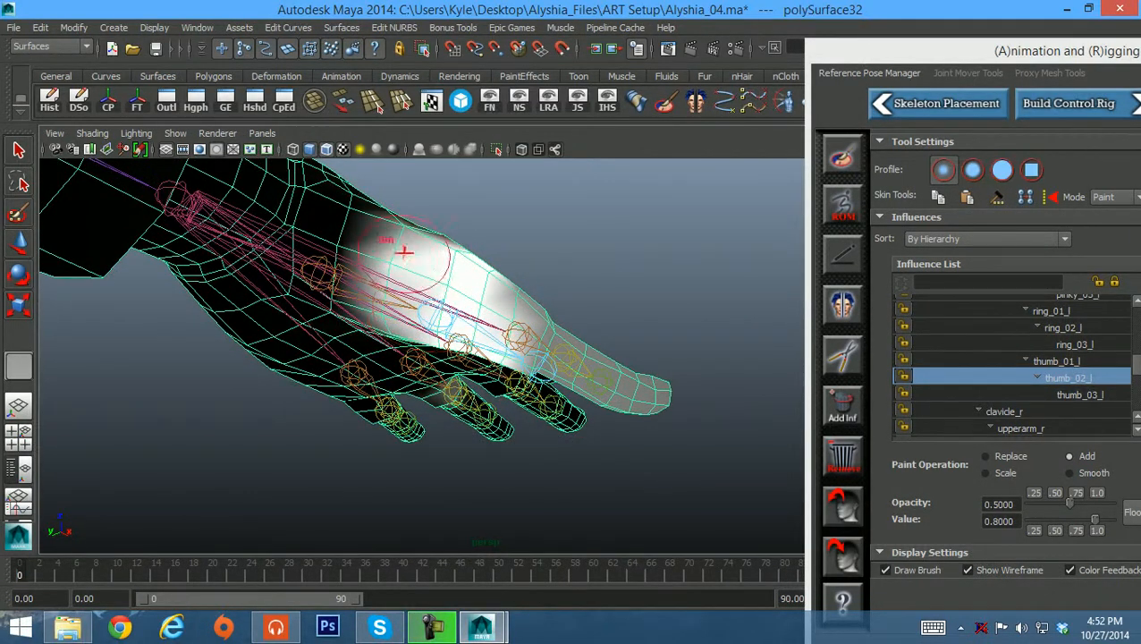
pyautogui.moveTo(412, 300)
pyautogui.keyDown('alt'); pyautogui.mouseDown()
pyautogui.moveTo(417, 252)
pyautogui.moveTo(422, 287)
pyautogui.moveTo(386, 371)
pyautogui.mouseUp(); pyautogui.keyUp('alt')
pyautogui.moveTo(449, 356)
pyautogui.keyDown('shift'); pyautogui.mouseDown()
pyautogui.moveTo(460, 376)
pyautogui.moveTo(439, 344)
pyautogui.mouseUp(); pyautogui.keyUp('shift')
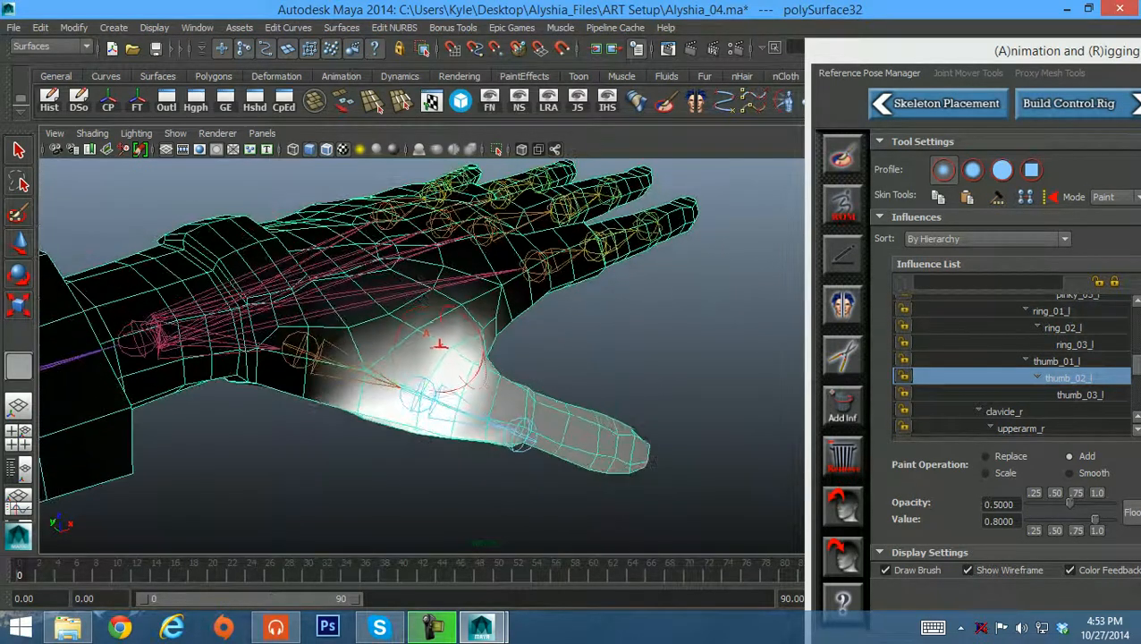
pyautogui.keyDown('alt'); pyautogui.moveTo(385, 387); pyautogui.dragTo(392, 326); pyautogui.keyUp('alt')
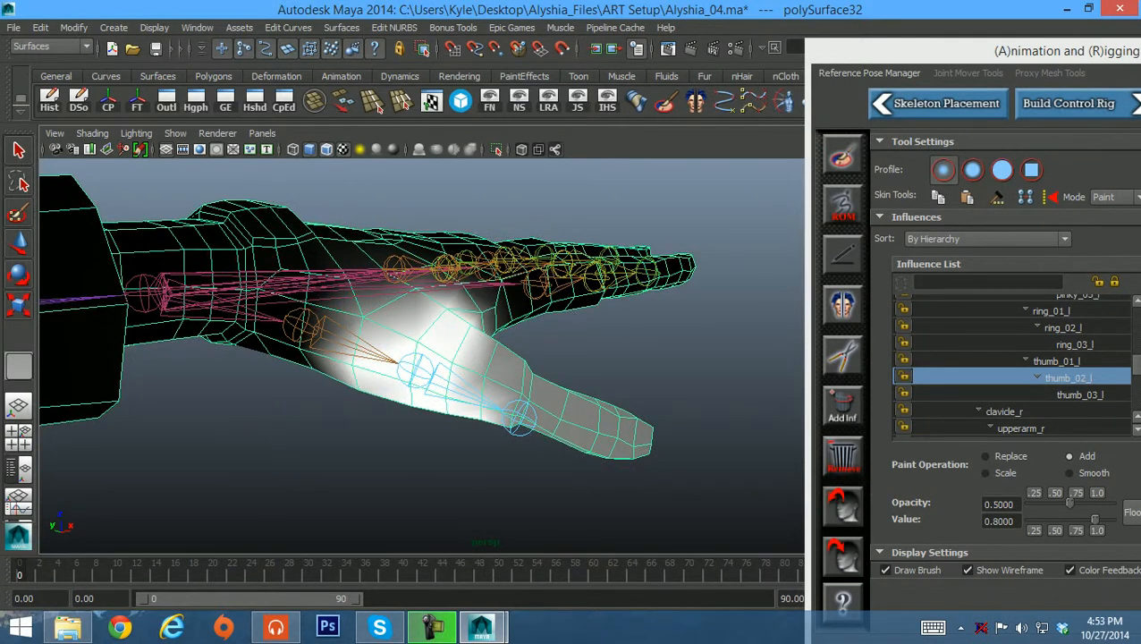
# Lower the brush opacity to 0.25 and value to 0.5, and refine the thumb_02_l weights around the second thumb joint
pyautogui.doubleClick(999, 504)
pyautogui.write('.25')
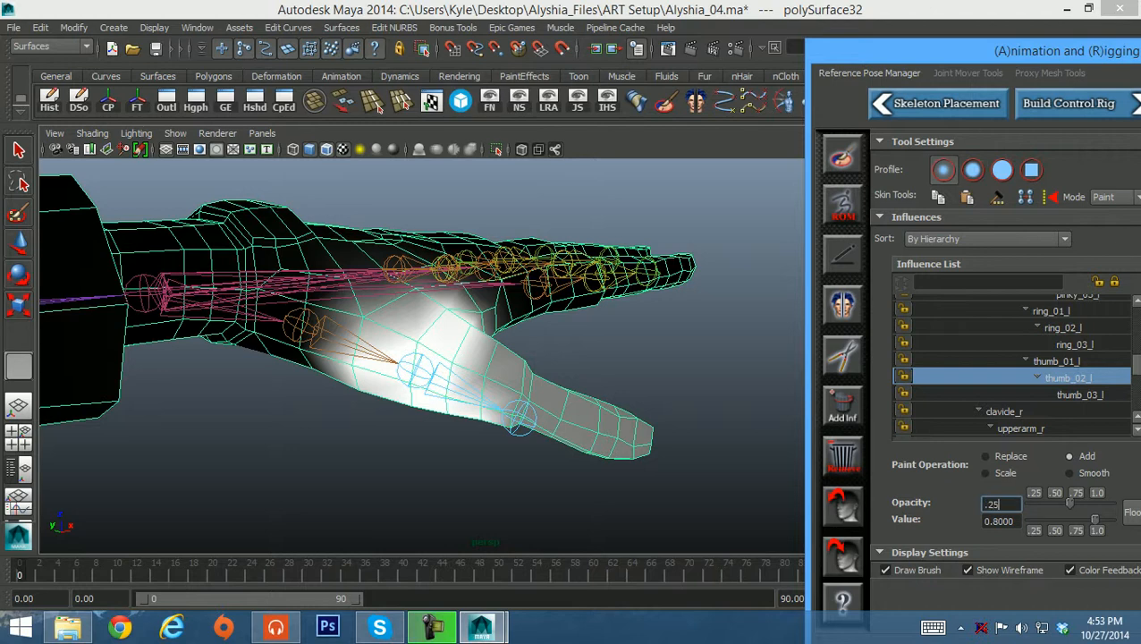
pyautogui.press('Return')
pyautogui.press('Tab')
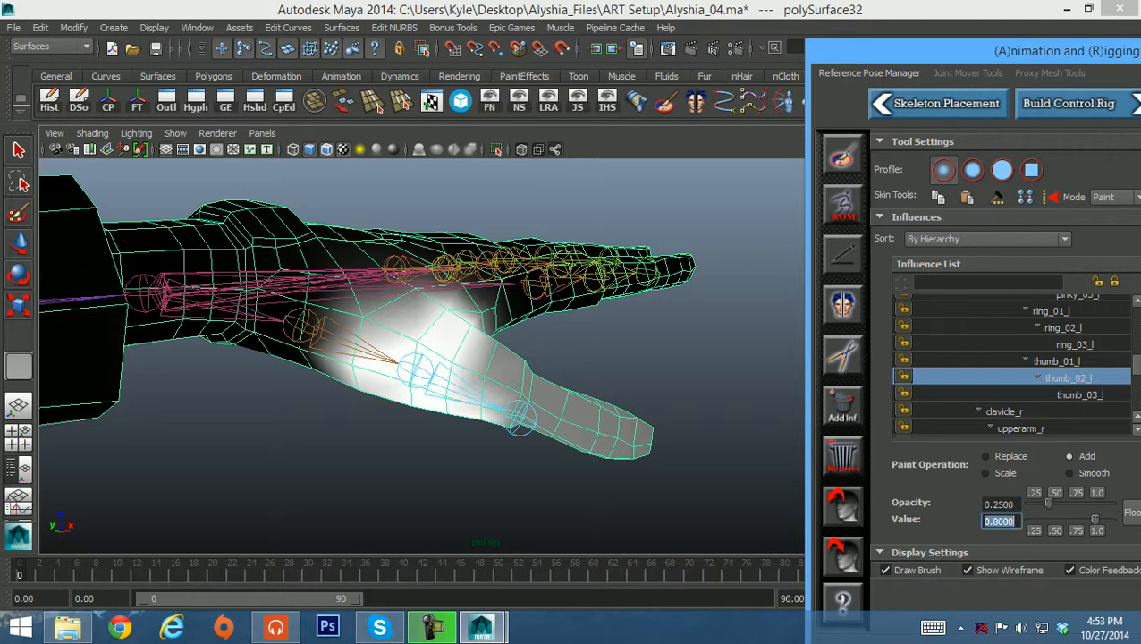
pyautogui.write('.5')
pyautogui.press('Return')
pyautogui.keyDown('alt'); pyautogui.moveTo(459, 341); pyautogui.dragTo(425, 324); pyautogui.keyUp('alt')
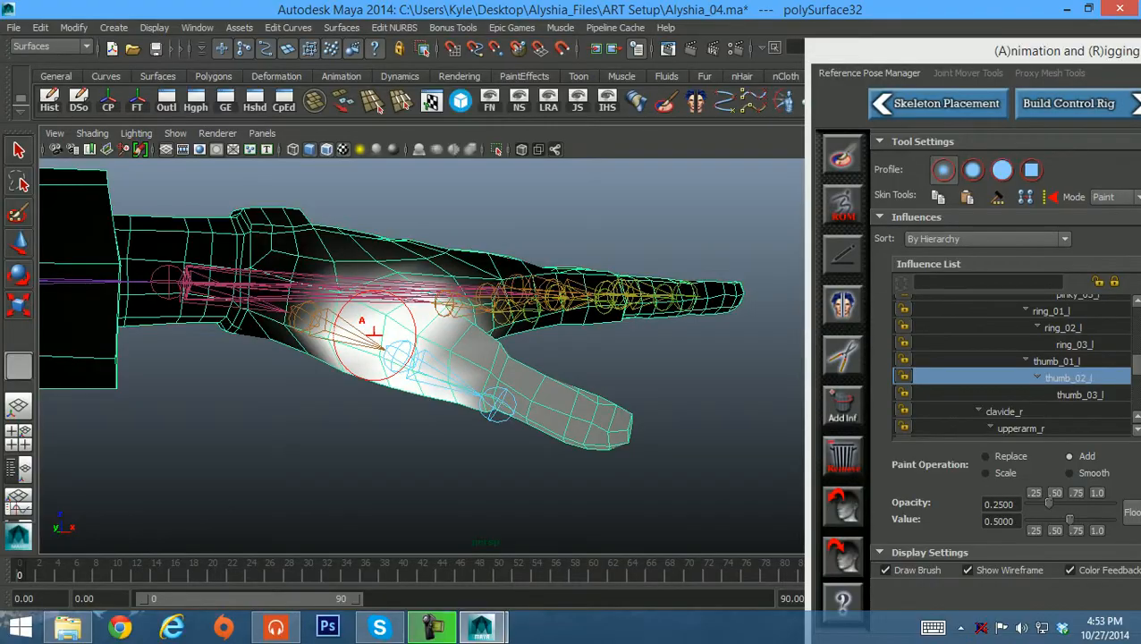
pyautogui.moveTo(393, 340)
pyautogui.keyDown('alt'); pyautogui.mouseDown()
pyautogui.moveTo(407, 353)
pyautogui.moveTo(385, 358)
pyautogui.moveTo(407, 336)
pyautogui.moveTo(411, 358)
pyautogui.moveTo(478, 403)
pyautogui.mouseUp(); pyautogui.keyUp('alt')
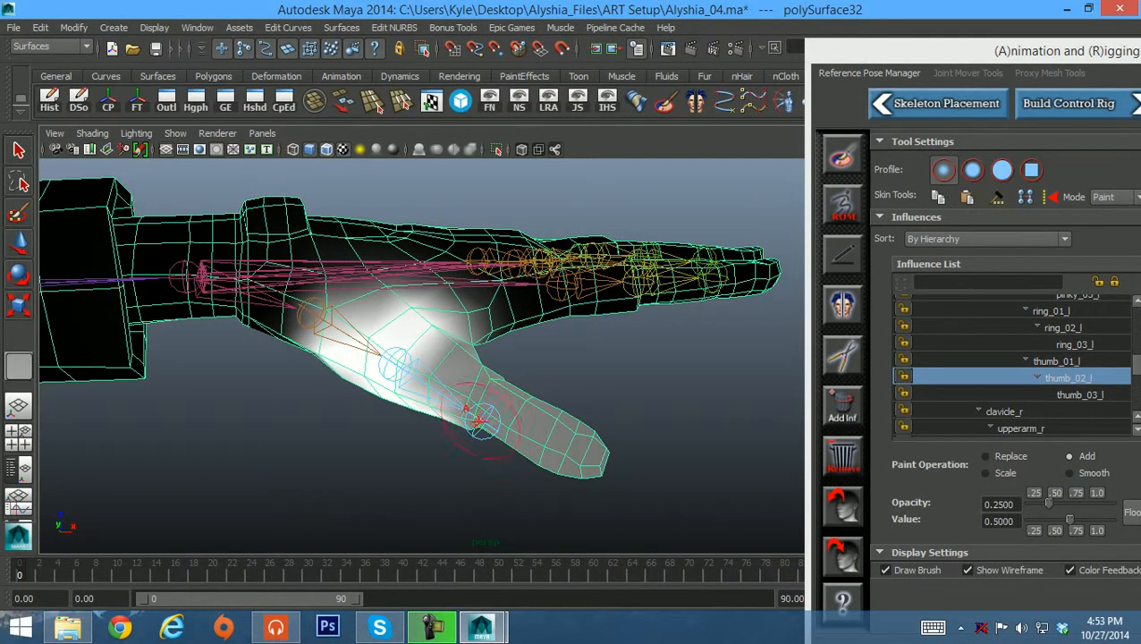
# Leave weight painting and return the character to Skeleton Placement, accepting the notice about skin weighting information
pyautogui.press('w')
pyautogui.keyDown('alt'); pyautogui.moveTo(479, 402); pyautogui.dragTo(487, 429); pyautogui.keyUp('alt')
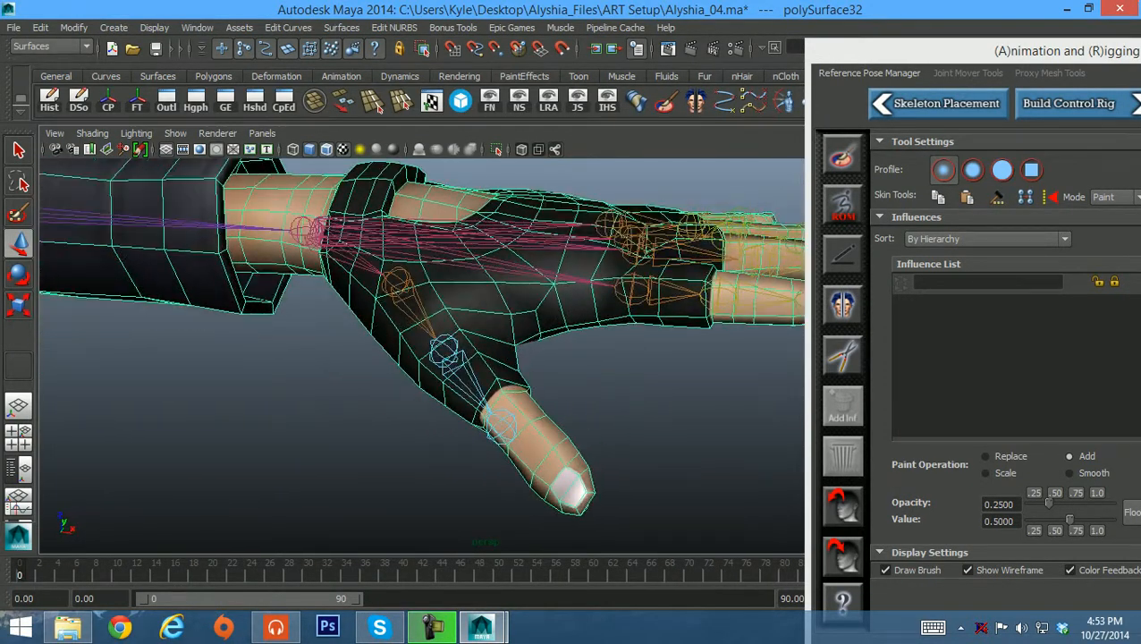
pyautogui.keyDown('alt'); pyautogui.moveTo(487, 430); pyautogui.dragTo(384, 429, button='right'); pyautogui.keyUp('alt')
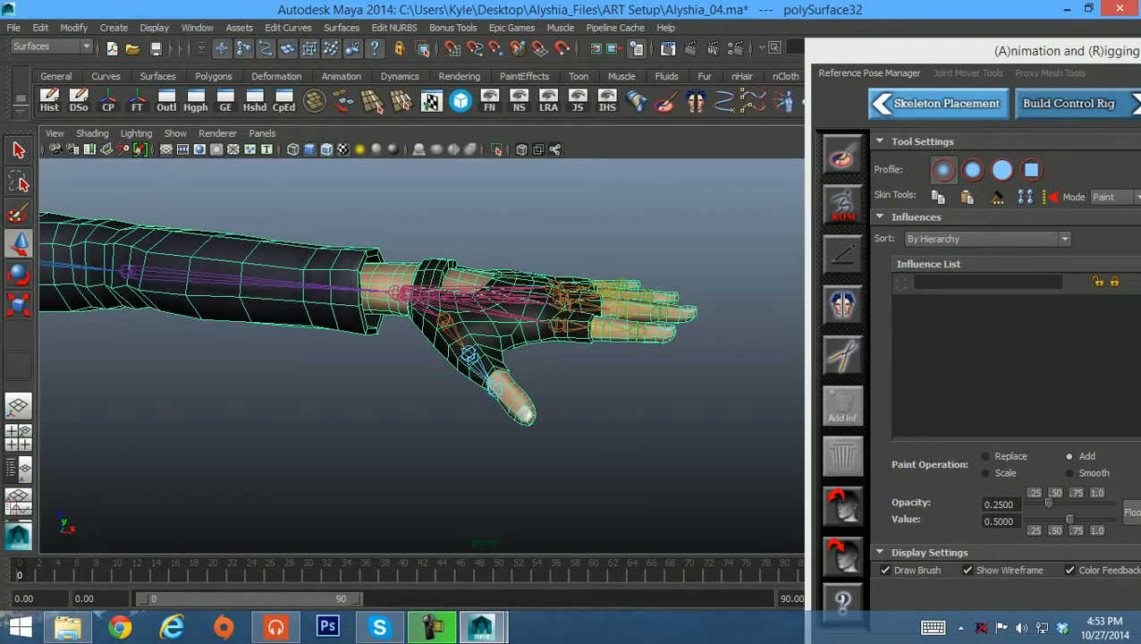
pyautogui.click(938, 104)
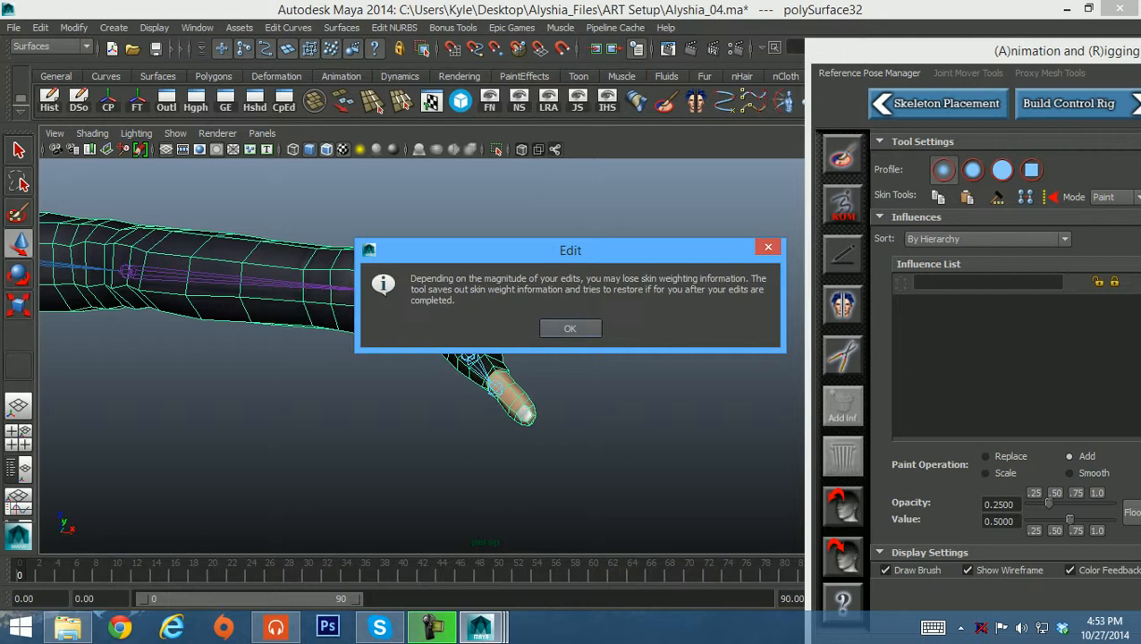
pyautogui.press('Return')
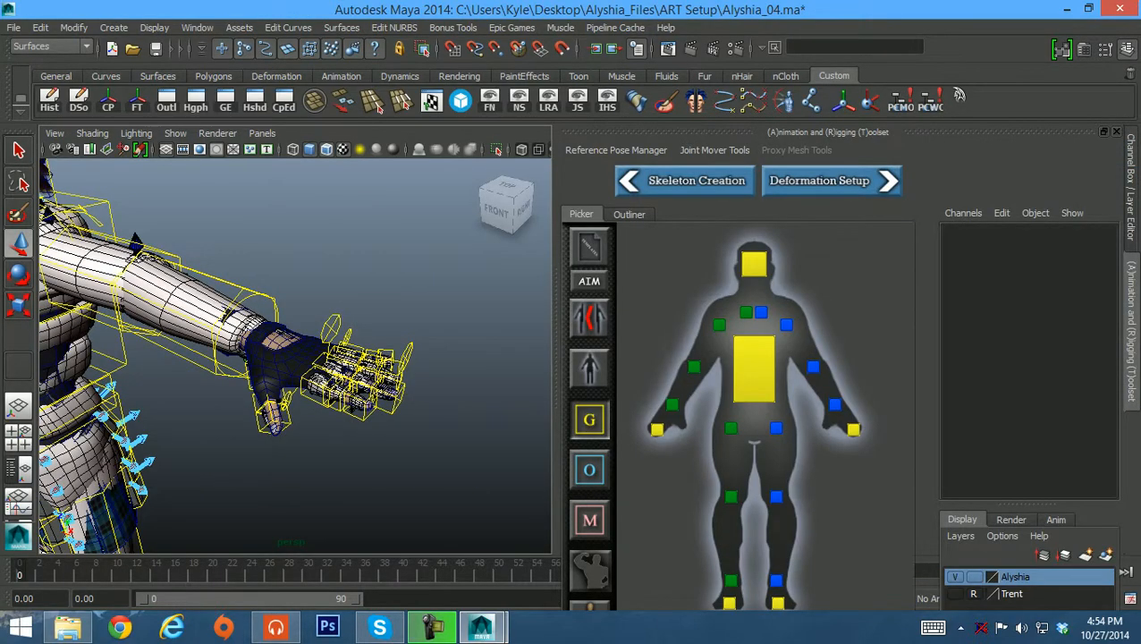
pyautogui.keyDown('alt'); pyautogui.moveTo(147, 489); pyautogui.dragTo(328, 520, button='middle'); pyautogui.keyUp('alt')
pyautogui.keyDown('alt'); pyautogui.moveTo(327, 520); pyautogui.dragTo(315, 454); pyautogui.keyUp('alt')
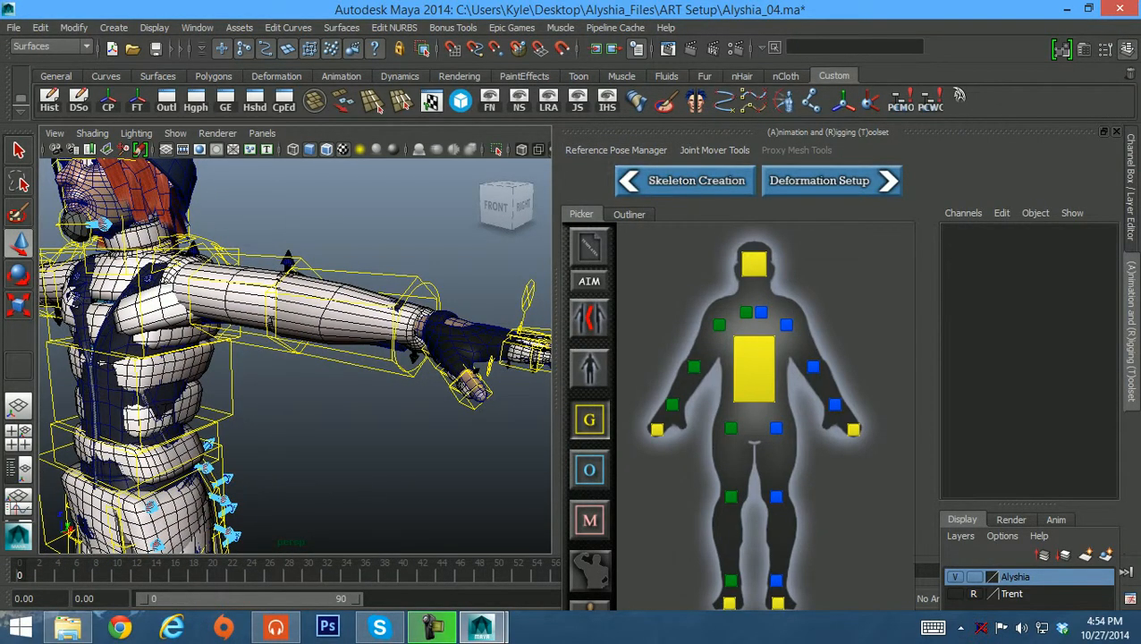
# Hide the proxy mesh and turn on X-ray shading to show the joint movers inside the left thumb
pyautogui.moveTo(836, 132); pyautogui.dragTo(907, 37)
pyautogui.click(660, 526)
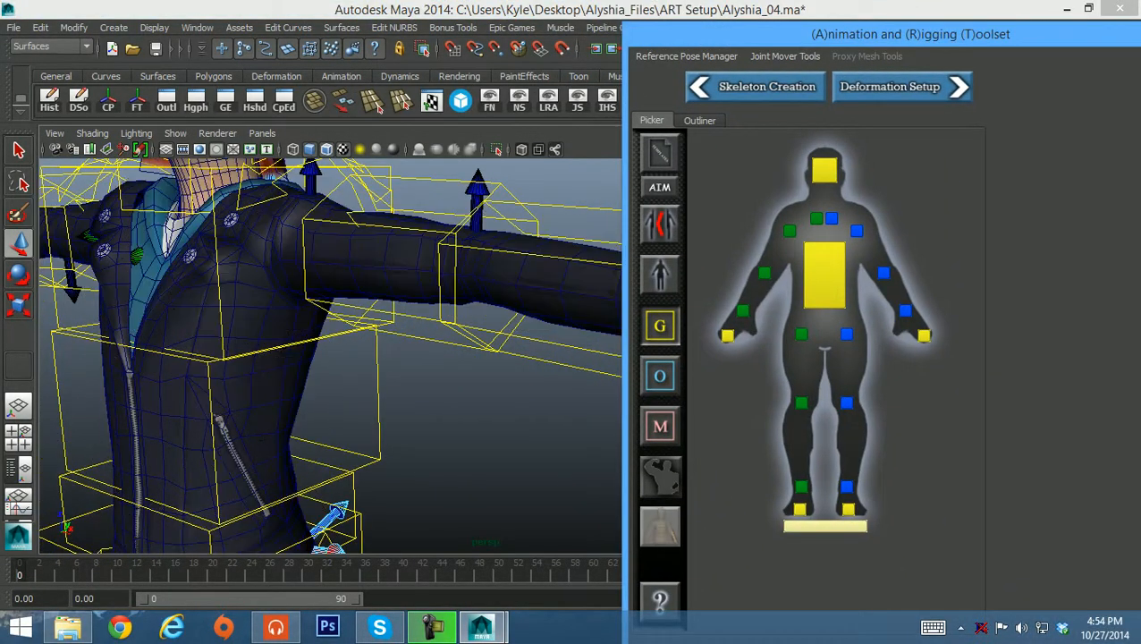
pyautogui.keyDown('alt'); pyautogui.moveTo(501, 402); pyautogui.dragTo(259, 377, button='middle'); pyautogui.keyUp('alt')
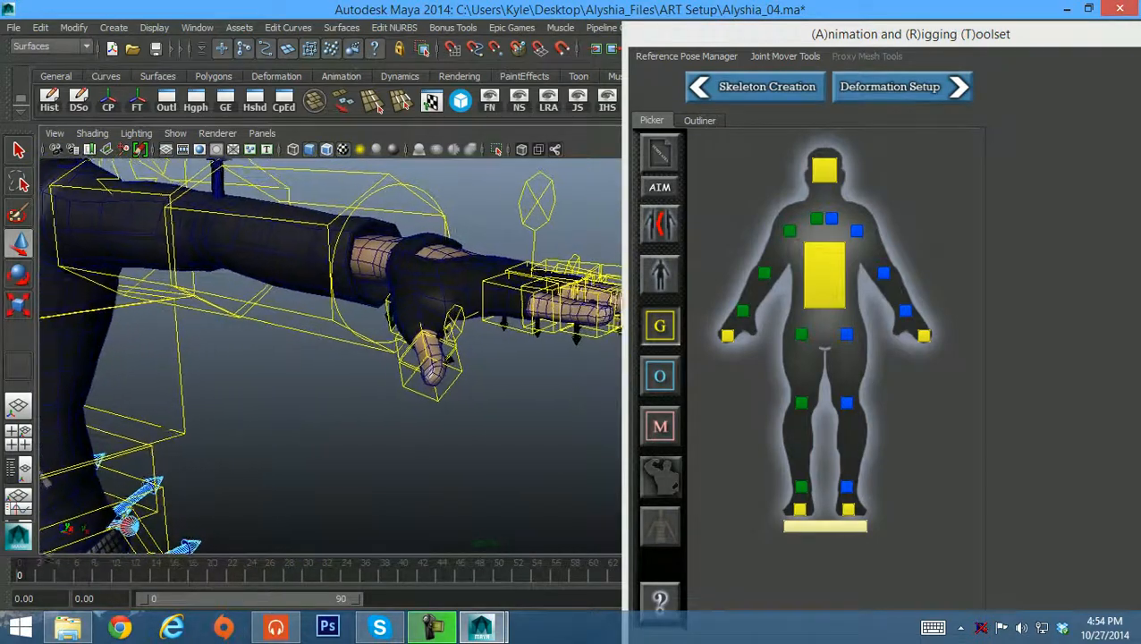
pyautogui.keyDown('alt'); pyautogui.moveTo(269, 376); pyautogui.dragTo(235, 365); pyautogui.keyUp('alt')
pyautogui.keyDown('alt'); pyautogui.moveTo(234, 365); pyautogui.dragTo(322, 380, button='right'); pyautogui.keyUp('alt')
pyautogui.keyDown('alt'); pyautogui.moveTo(322, 380); pyautogui.dragTo(371, 402, button='middle'); pyautogui.keyUp('alt')
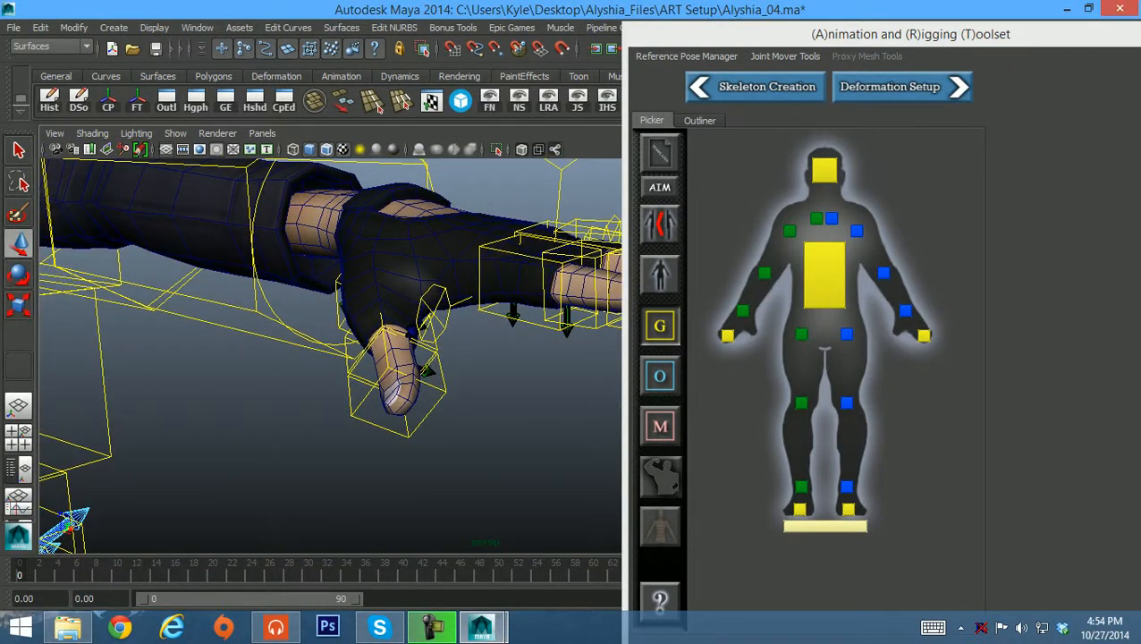
pyautogui.click(521, 149)
pyautogui.moveTo(394, 357)
pyautogui.keyDown('alt'); pyautogui.mouseDown()
pyautogui.moveTo(488, 437)
pyautogui.moveTo(447, 420)
pyautogui.moveTo(428, 393)
pyautogui.moveTo(474, 371)
pyautogui.moveTo(454, 291)
pyautogui.moveTo(413, 268)
pyautogui.moveTo(402, 239)
pyautogui.moveTo(476, 190)
pyautogui.moveTo(402, 303)
pyautogui.mouseUp(); pyautogui.keyUp('alt')
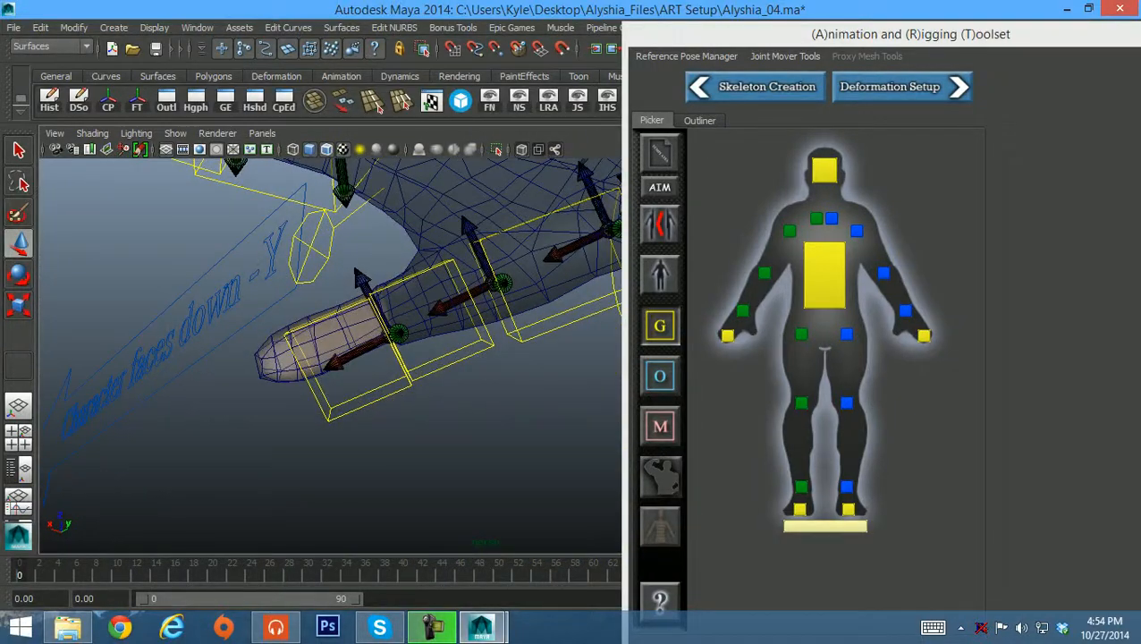
# Select the thumb_02_l joint mover and turn off discrete rotation in the Rotate tool's settings
pyautogui.click(453, 361)
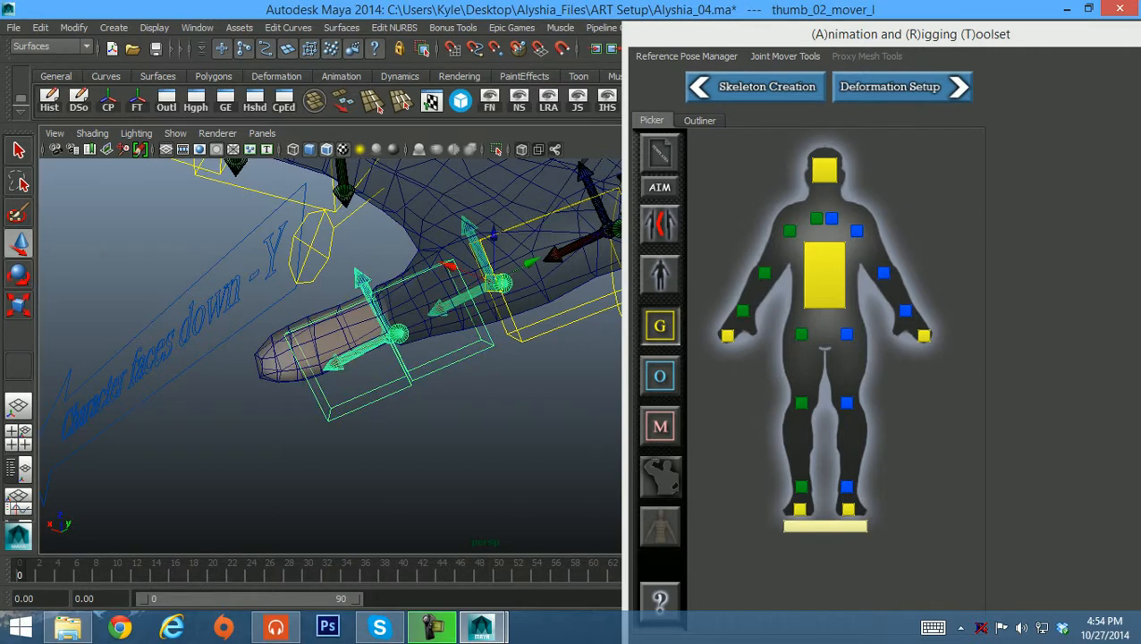
pyautogui.press('e')
pyautogui.moveTo(578, 265); pyautogui.dragTo(580, 289)
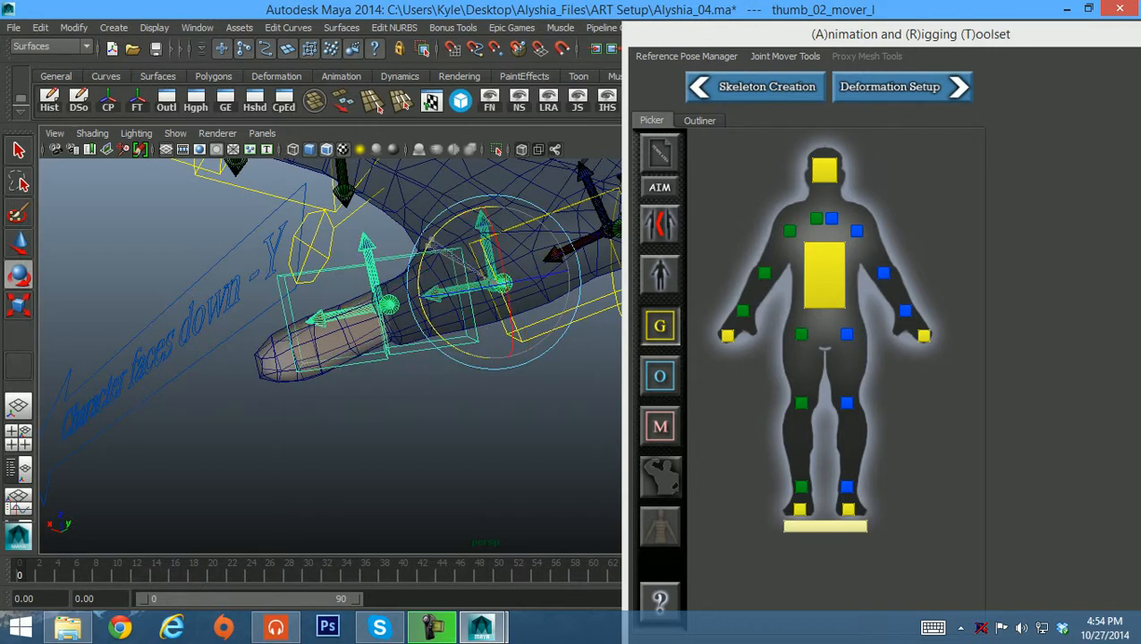
pyautogui.hotkey('ctrl', 'z')
pyautogui.click(422, 257)
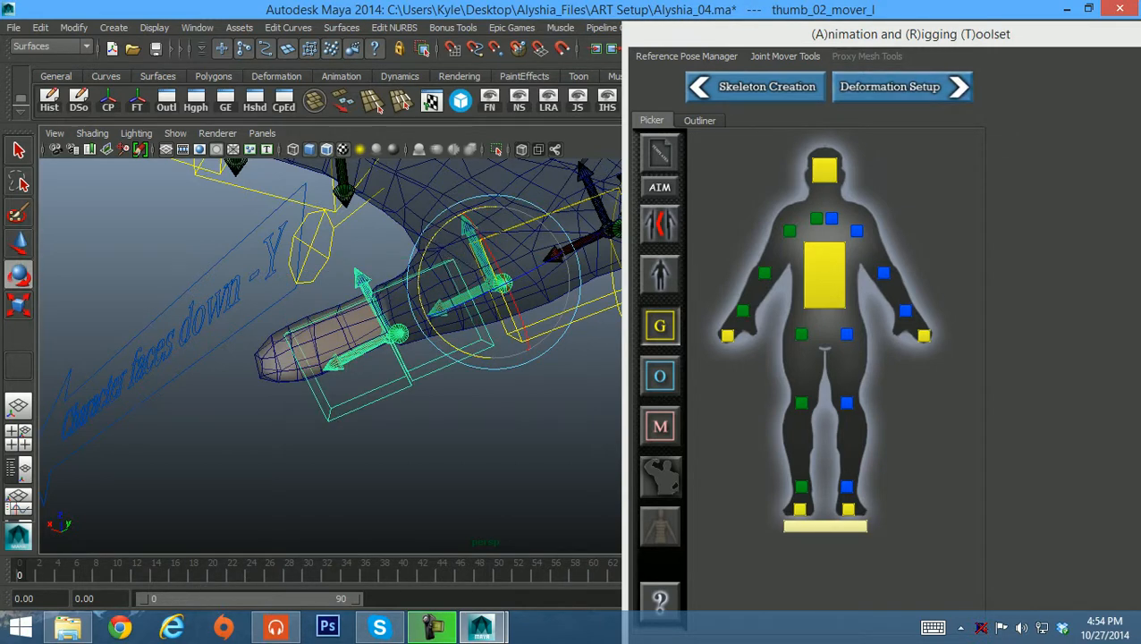
pyautogui.moveTo(805, 34); pyautogui.dragTo(738, 447)
pyautogui.doubleClick(18, 274)
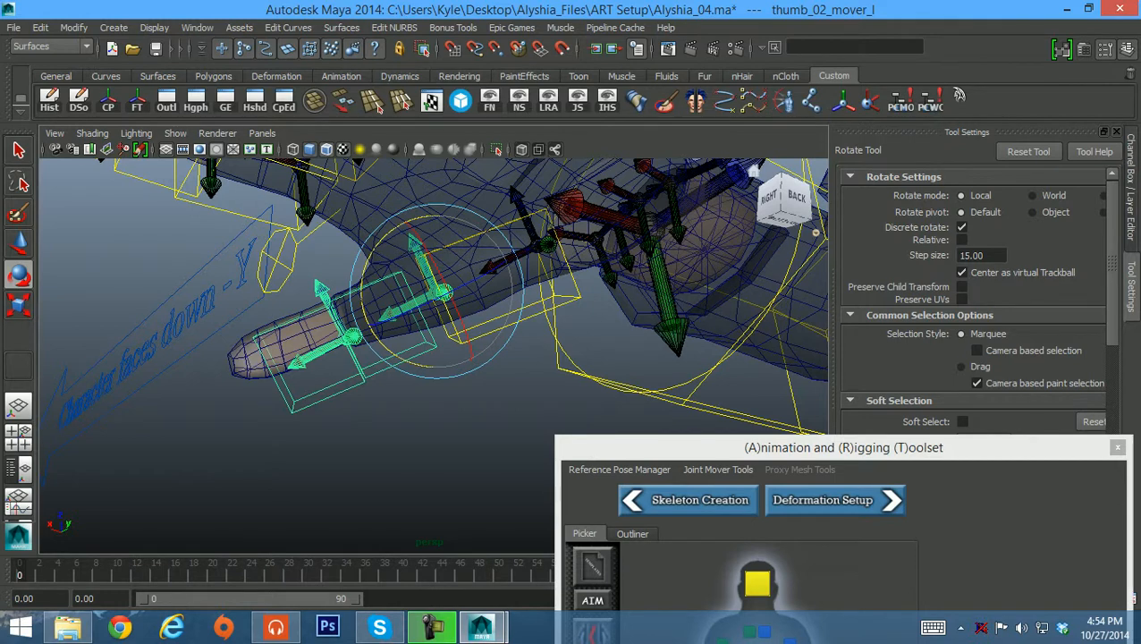
pyautogui.click(962, 227)
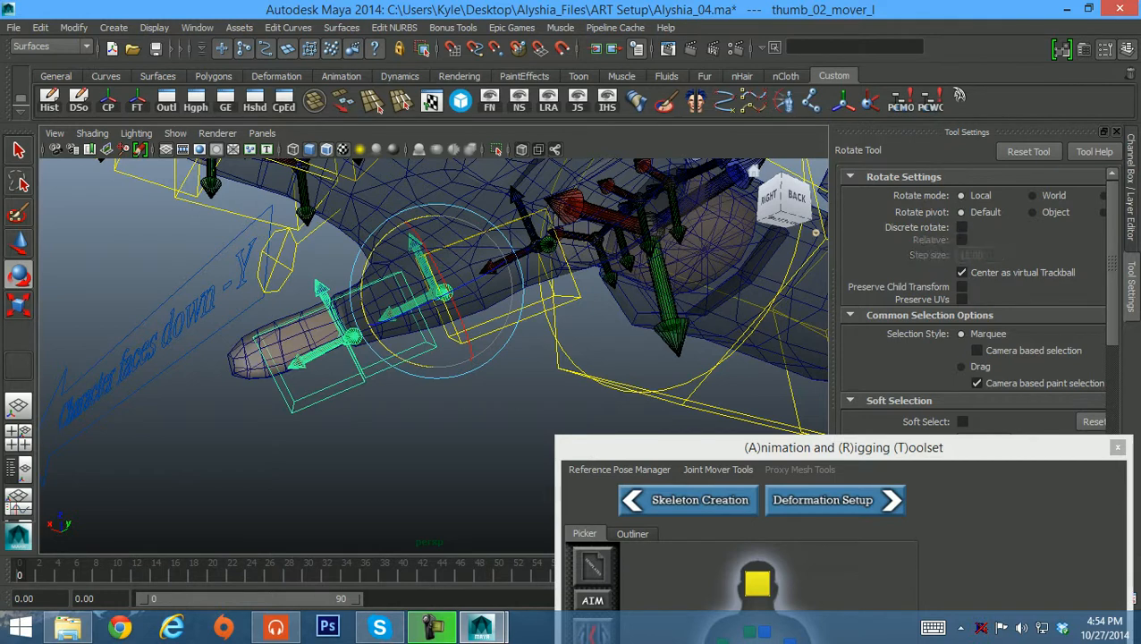
pyautogui.click(1116, 131)
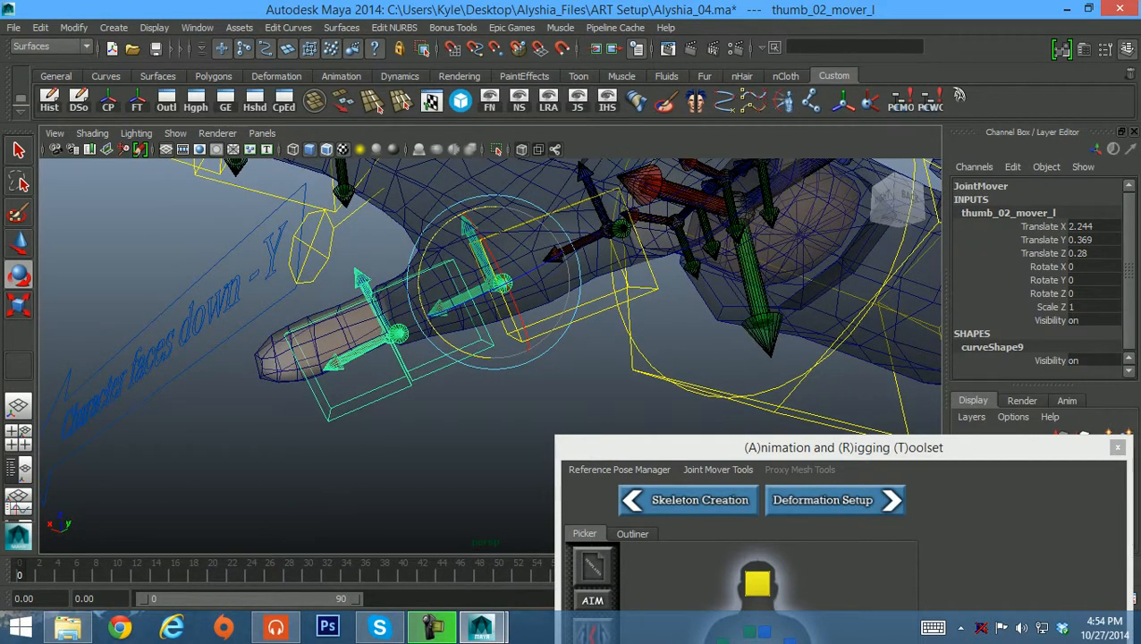
# Rotate the thumb_02_l mover about -3.6 degrees in Y to align it with the thumb mesh
pyautogui.moveTo(930, 447); pyautogui.dragTo(1061, 211)
pyautogui.moveTo(930, 212); pyautogui.dragTo(1048, 138)
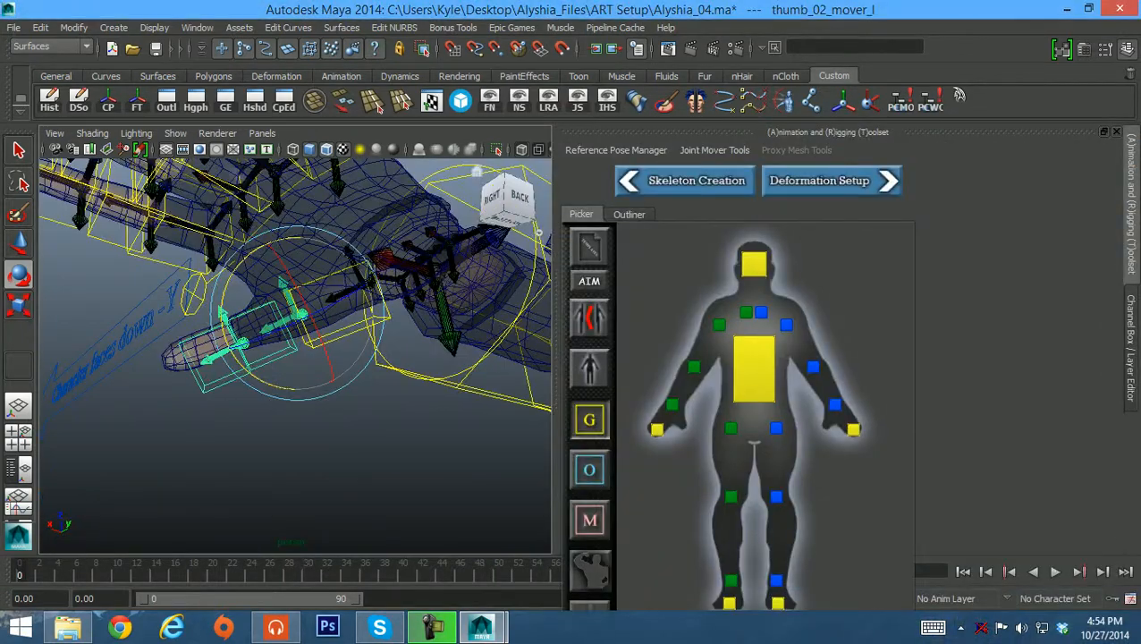
pyautogui.moveTo(867, 128); pyautogui.dragTo(957, 255)
pyautogui.moveTo(448, 222); pyautogui.dragTo(461, 224)
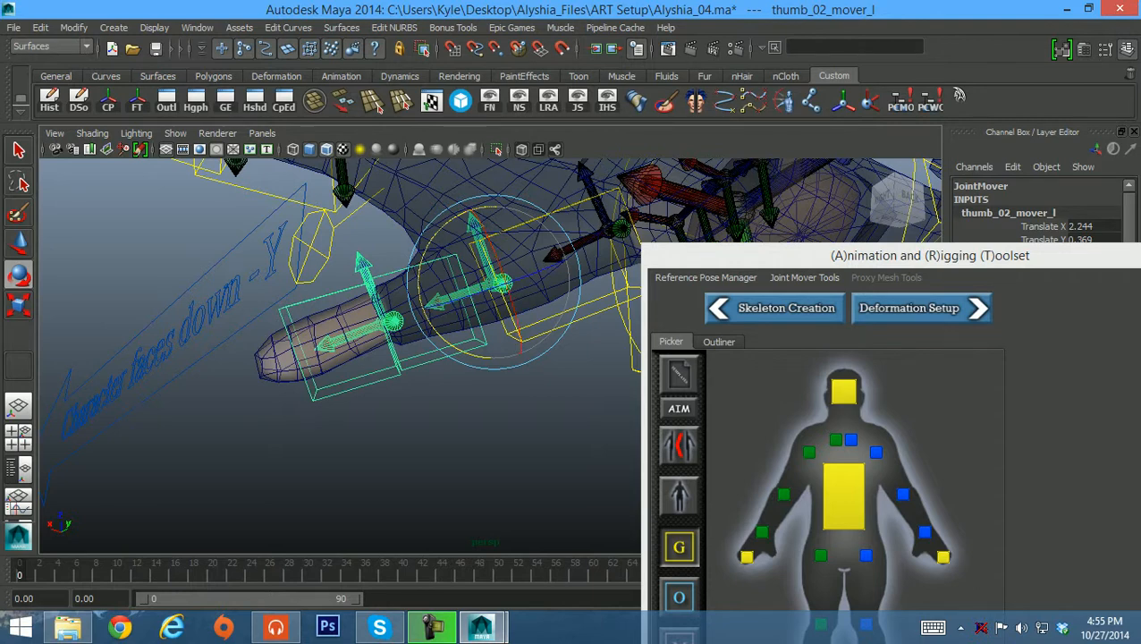
pyautogui.moveTo(448, 223); pyautogui.dragTo(481, 243)
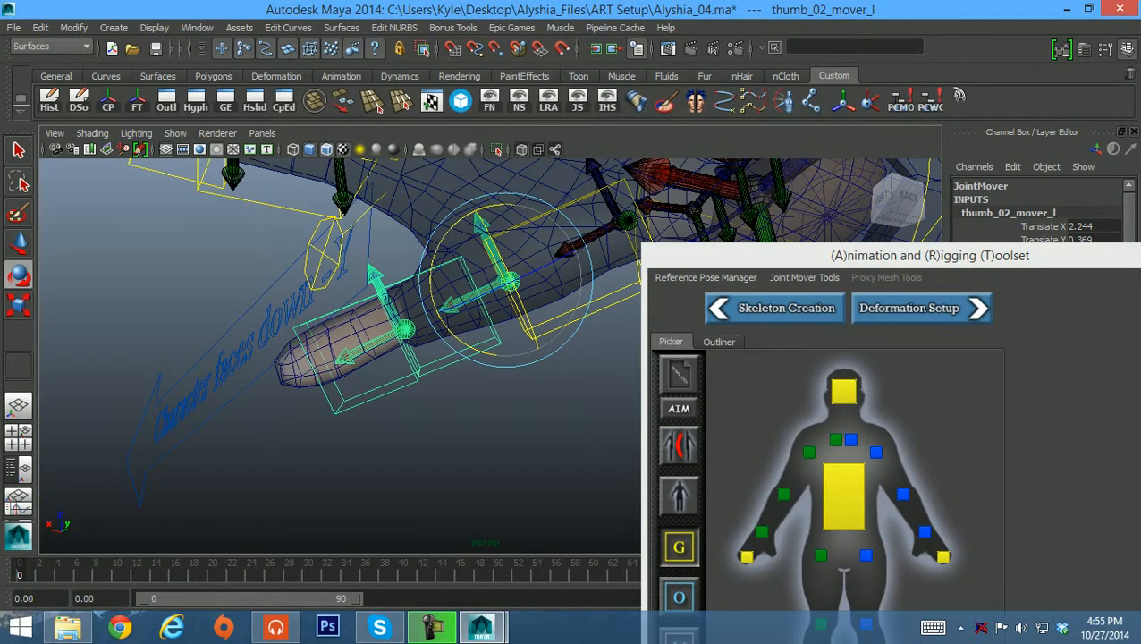
# Set the Move tool to the Local axis, and nudge the thumb_02_l mover toward the center of the thumb
pyautogui.press('w')
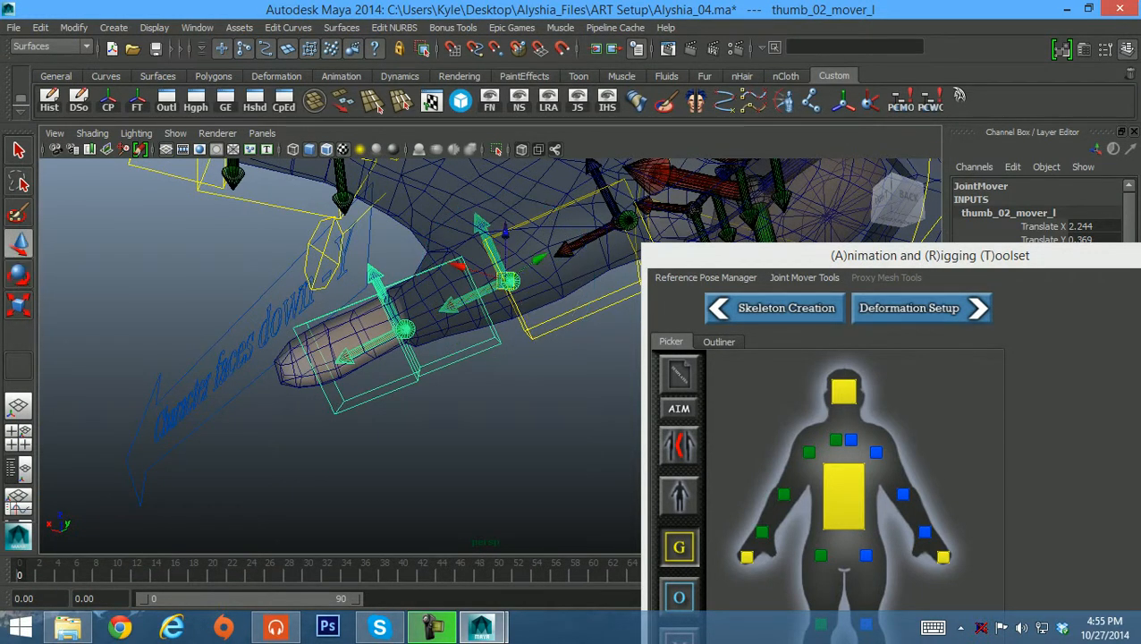
pyautogui.moveTo(787, 255); pyautogui.dragTo(668, 446)
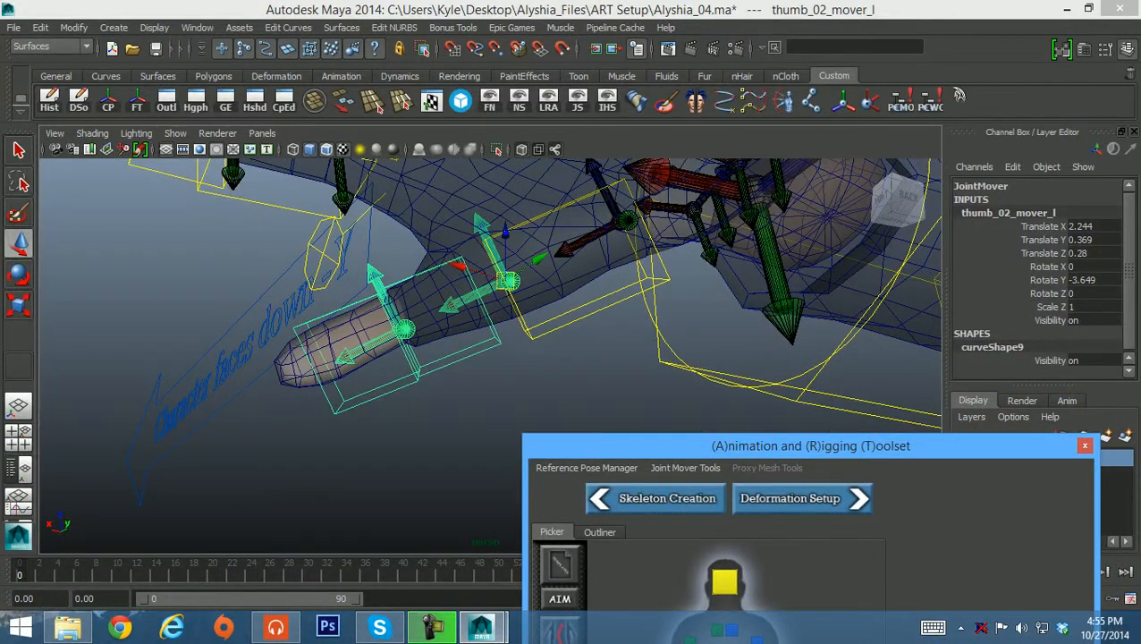
pyautogui.doubleClick(18, 243)
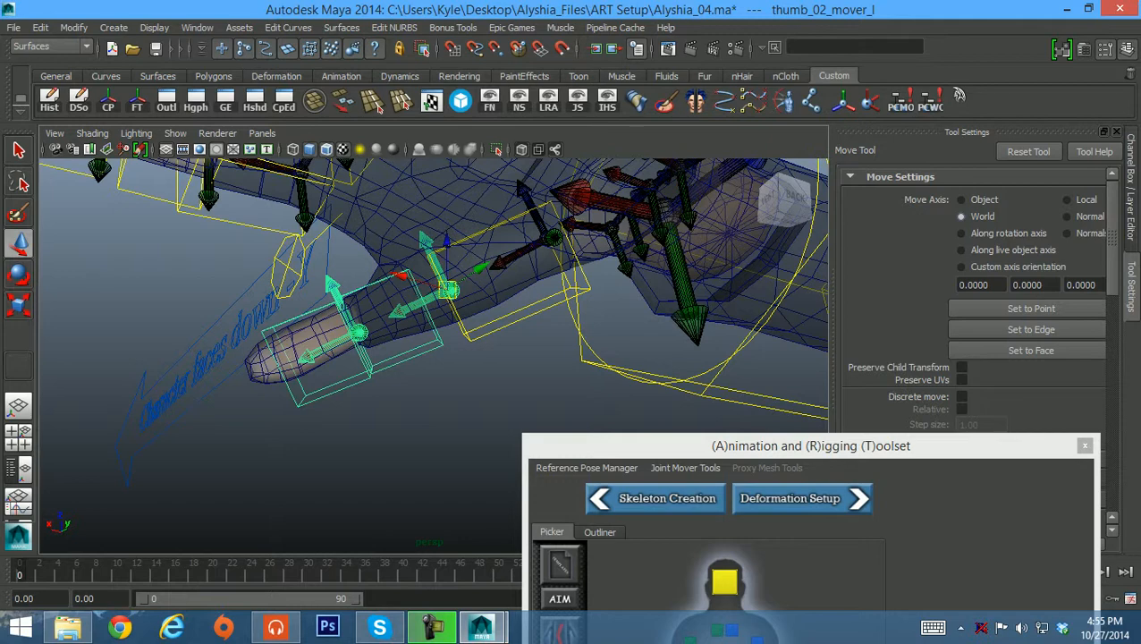
pyautogui.click(1067, 200)
pyautogui.moveTo(423, 241); pyautogui.dragTo(417, 232)
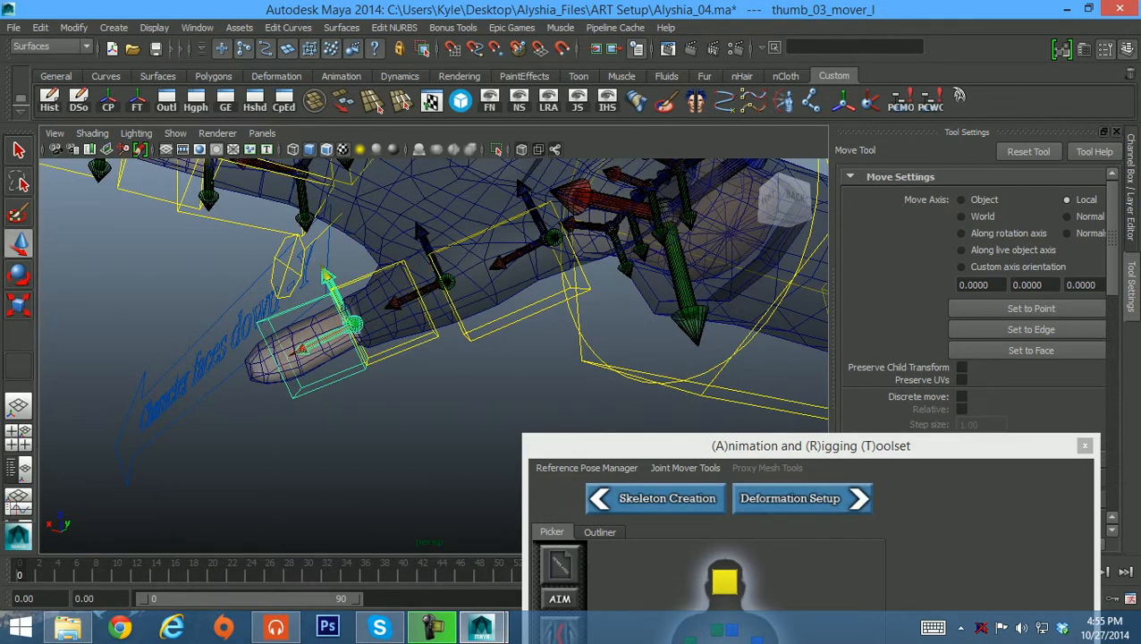
pyautogui.keyDown('alt'); pyautogui.moveTo(324, 300); pyautogui.dragTo(456, 371); pyautogui.keyUp('alt')
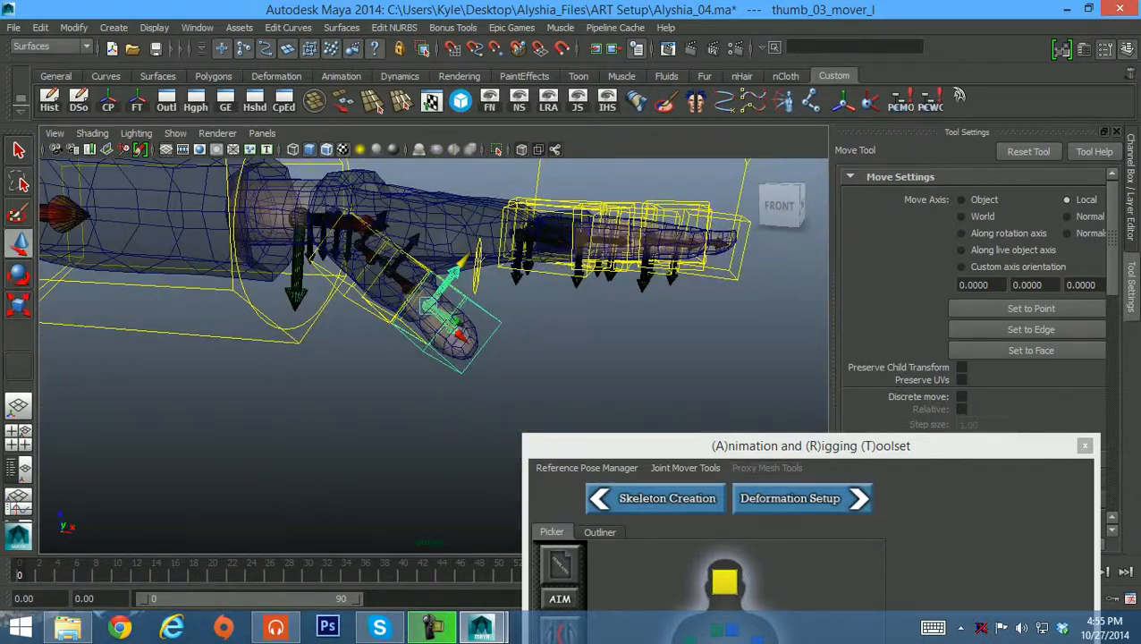
# Proceed to Deformation Setup, updating the model pose, ignoring the rig pose update, declining automatic proxy weighting and importing the saved skin weights
pyautogui.moveTo(796, 445); pyautogui.dragTo(905, 88)
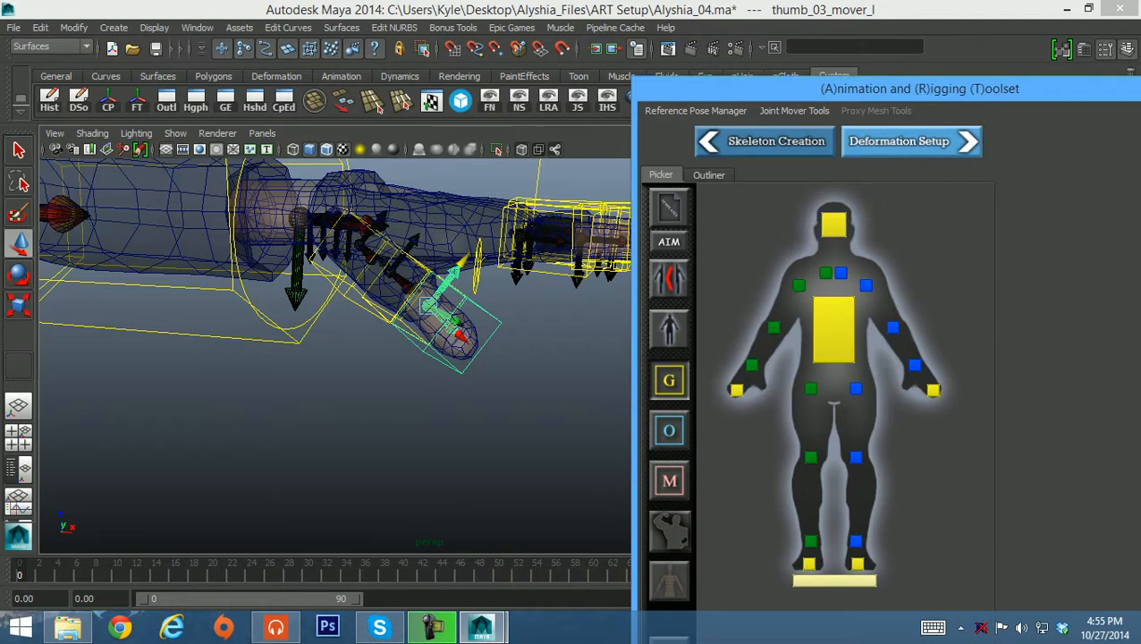
pyautogui.click(903, 141)
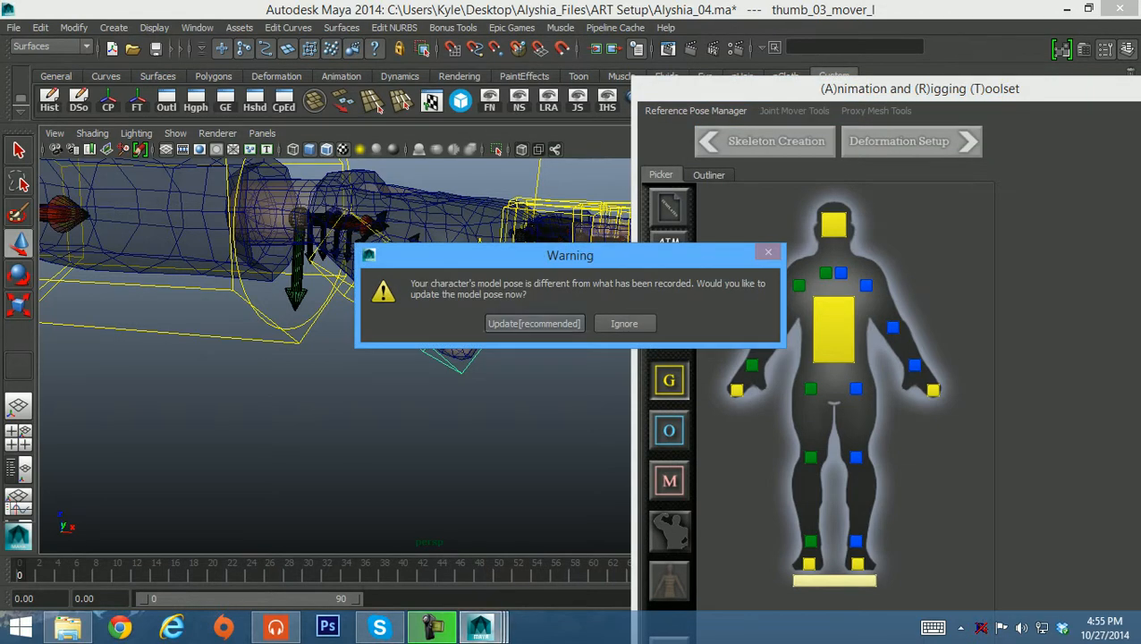
pyautogui.click(535, 324)
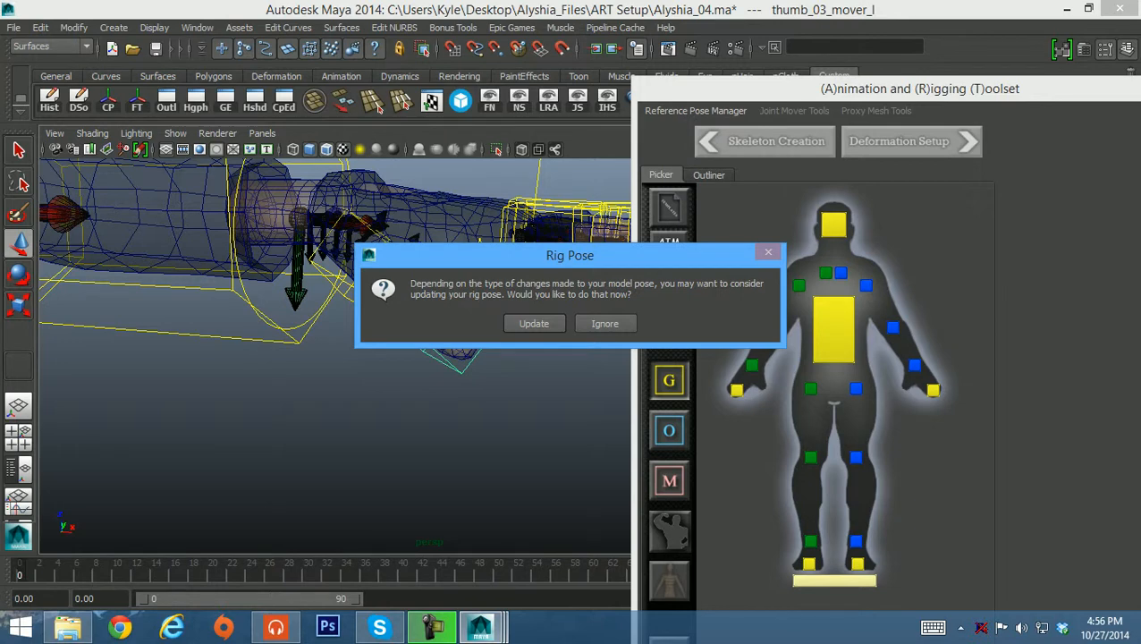
pyautogui.click(605, 324)
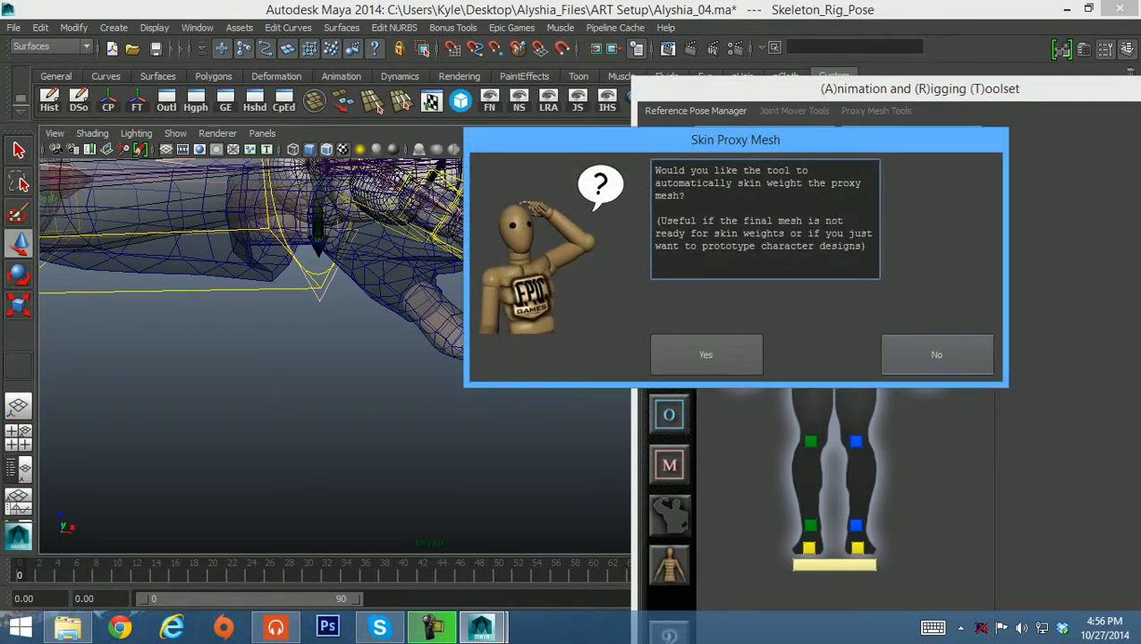
pyautogui.click(936, 354)
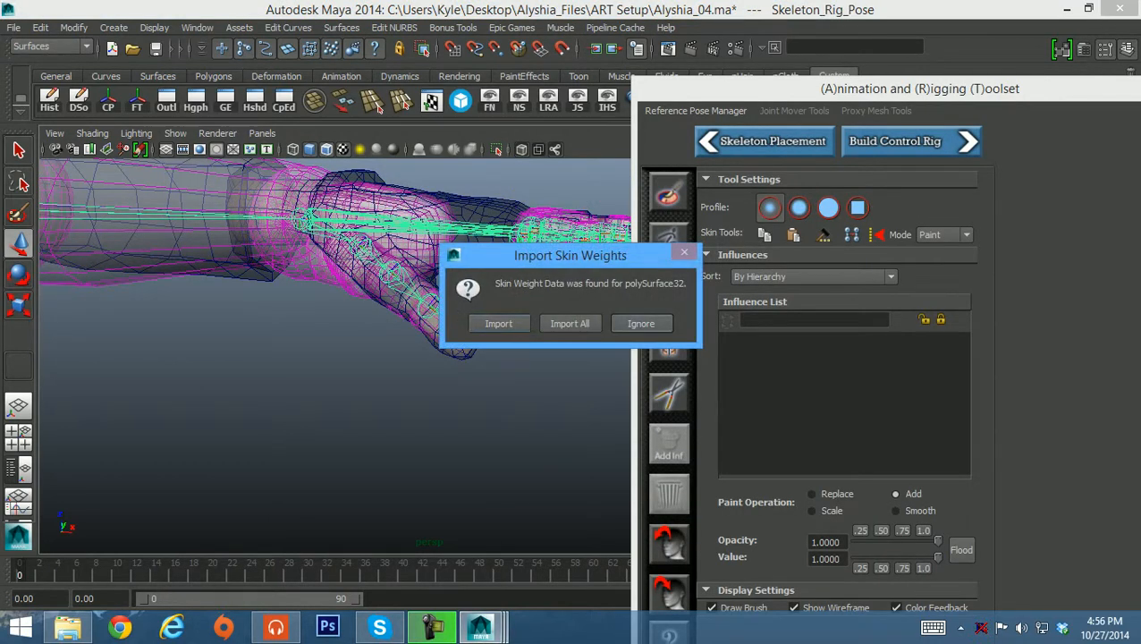
pyautogui.press('Return')
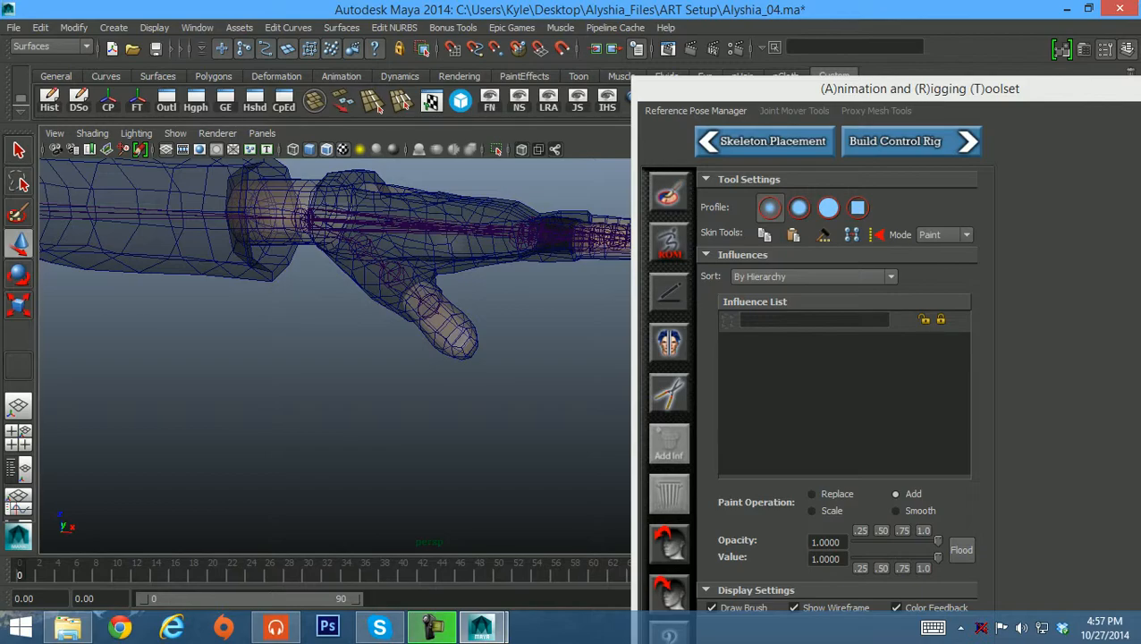
# Select the left hand's mesh and start skin weight painting with the left thumb influences listed
pyautogui.keyDown('alt'); pyautogui.moveTo(376, 269); pyautogui.dragTo(389, 300); pyautogui.keyUp('alt')
pyautogui.click(394, 309)
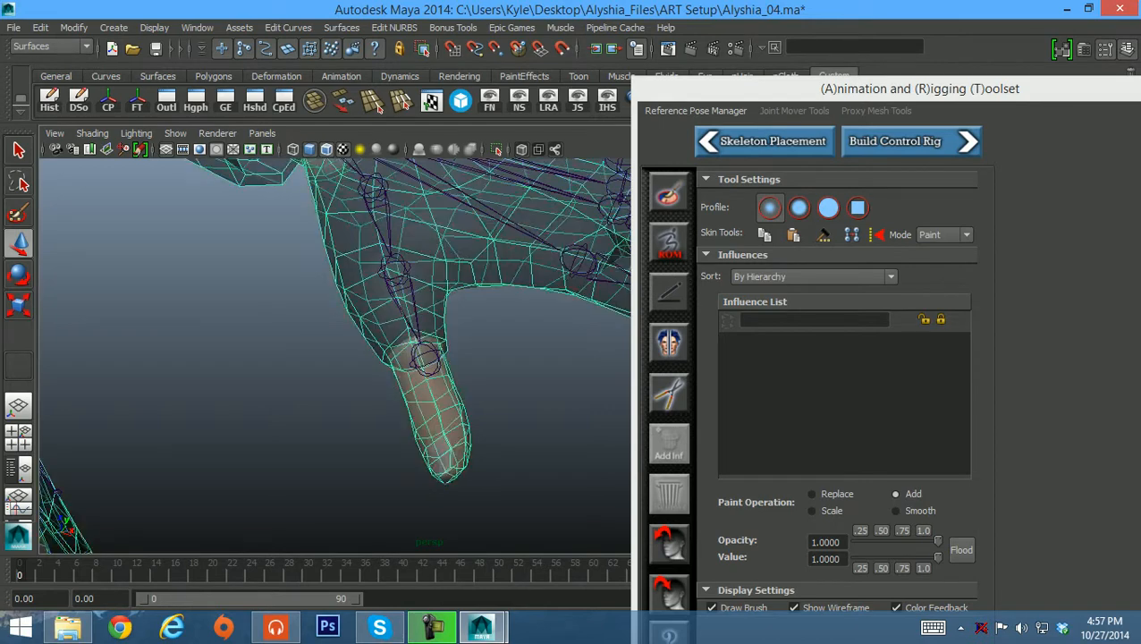
pyautogui.click(669, 193)
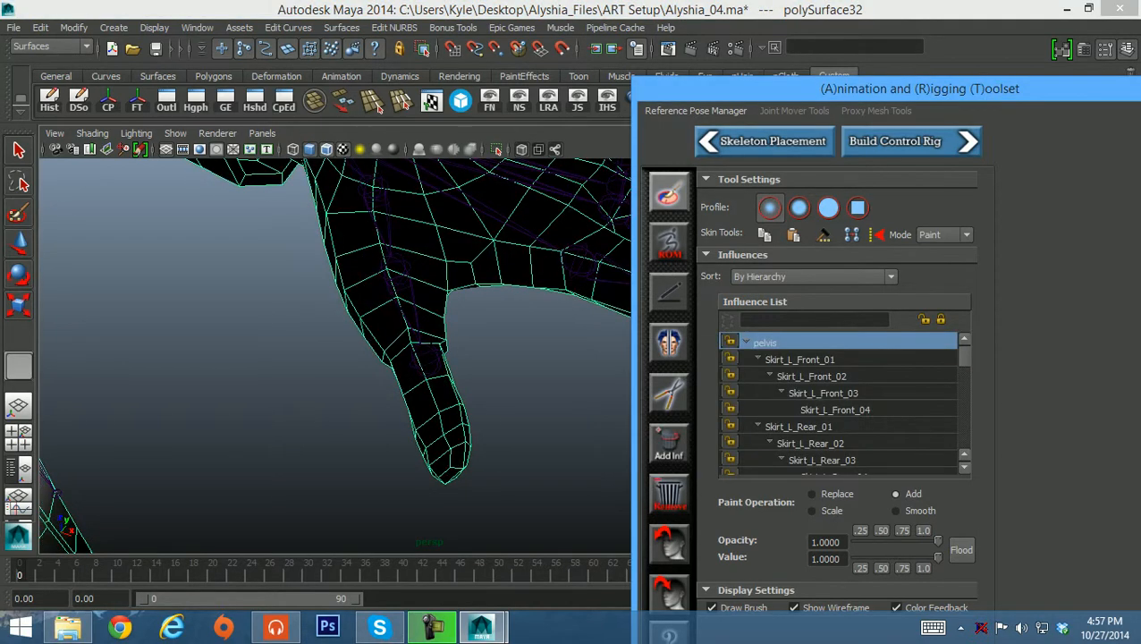
pyautogui.scroll(-15, 841, 402)
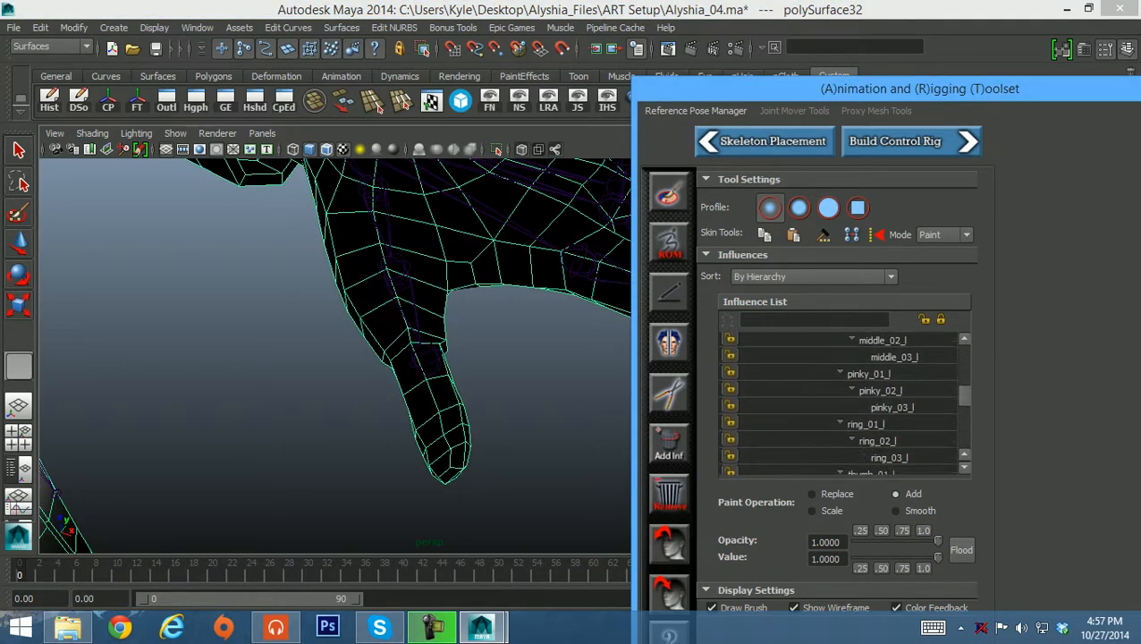
pyautogui.scroll(1, 840, 403)
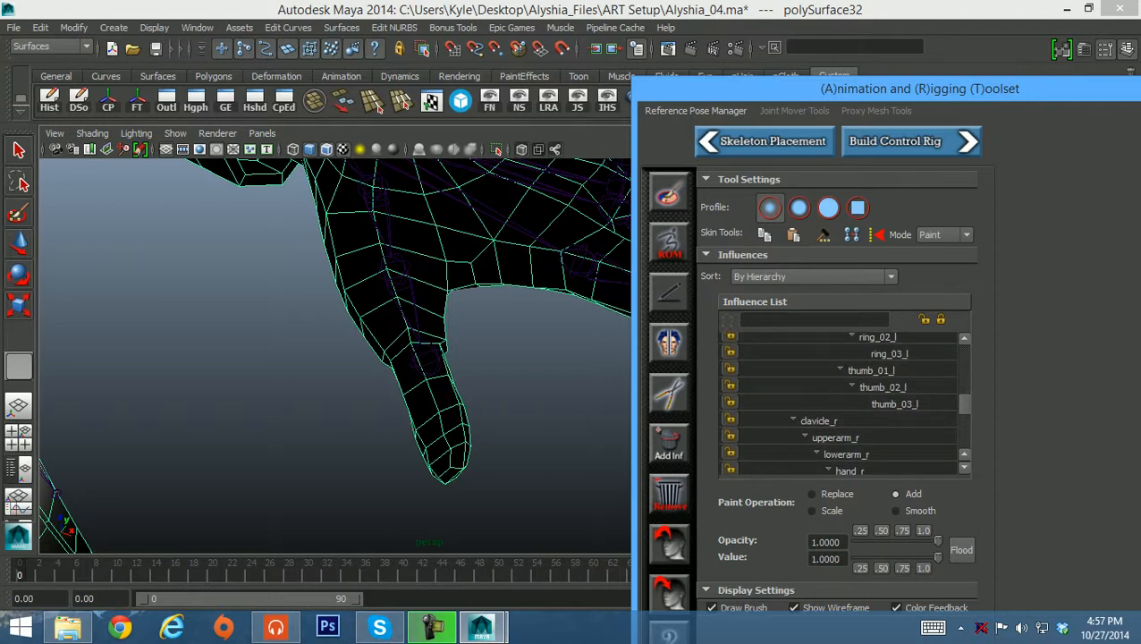
pyautogui.moveTo(26, 569)
pyautogui.mouseDown()
pyautogui.moveTo(628, 569)
pyautogui.moveTo(20, 570)
pyautogui.mouseUp()
# In the Range Of Motion Generator, select thumb_01_r, thumb_02_r and thumb_03_r and enable Solve as One Item
pyautogui.click(669, 242)
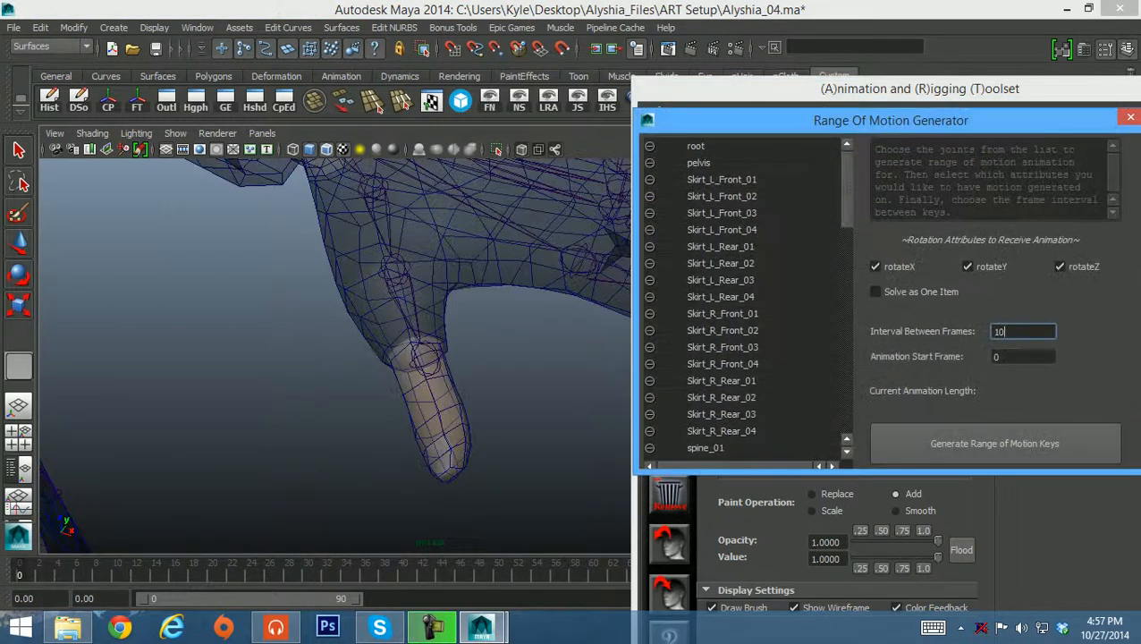
pyautogui.scroll(-9, 746, 295)
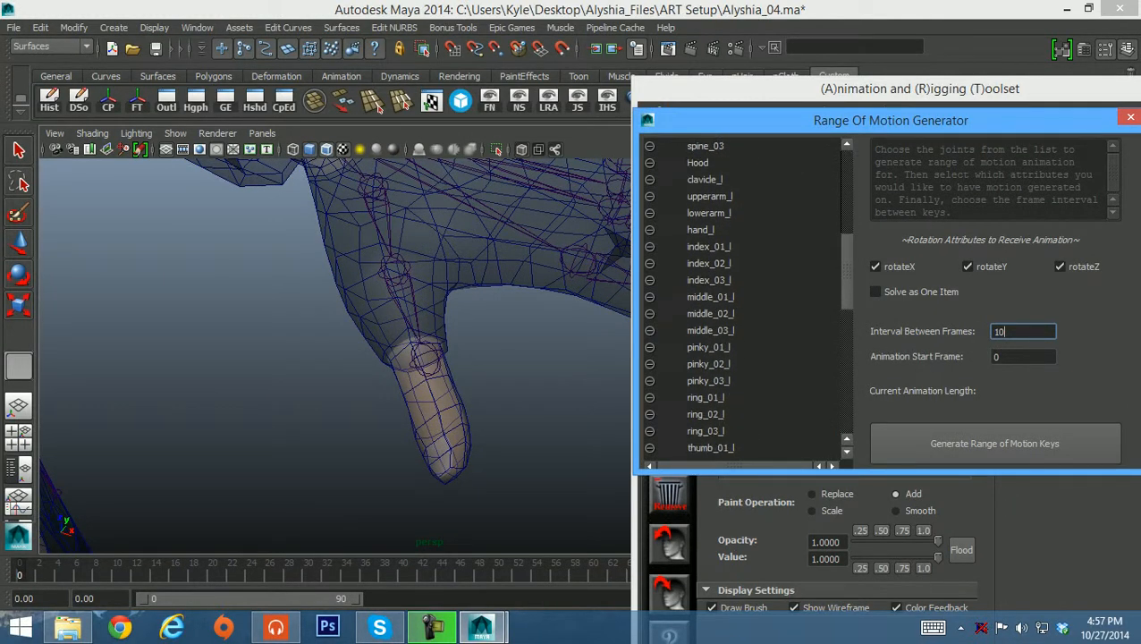
pyautogui.scroll(-4, 746, 295)
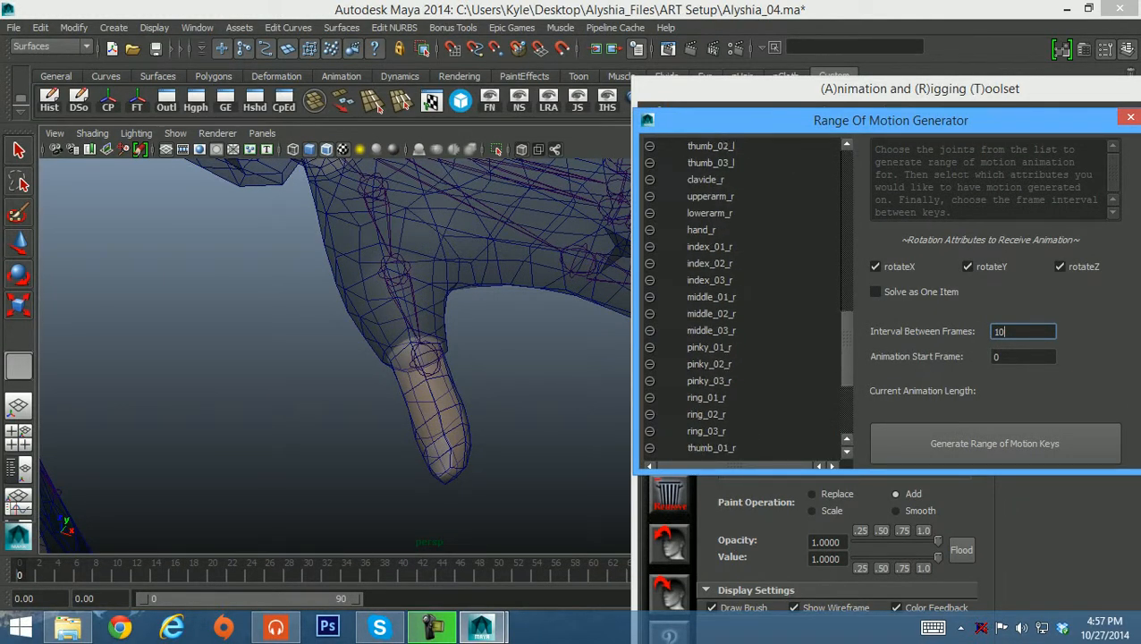
pyautogui.scroll(-2, 747, 295)
pyautogui.click(712, 364)
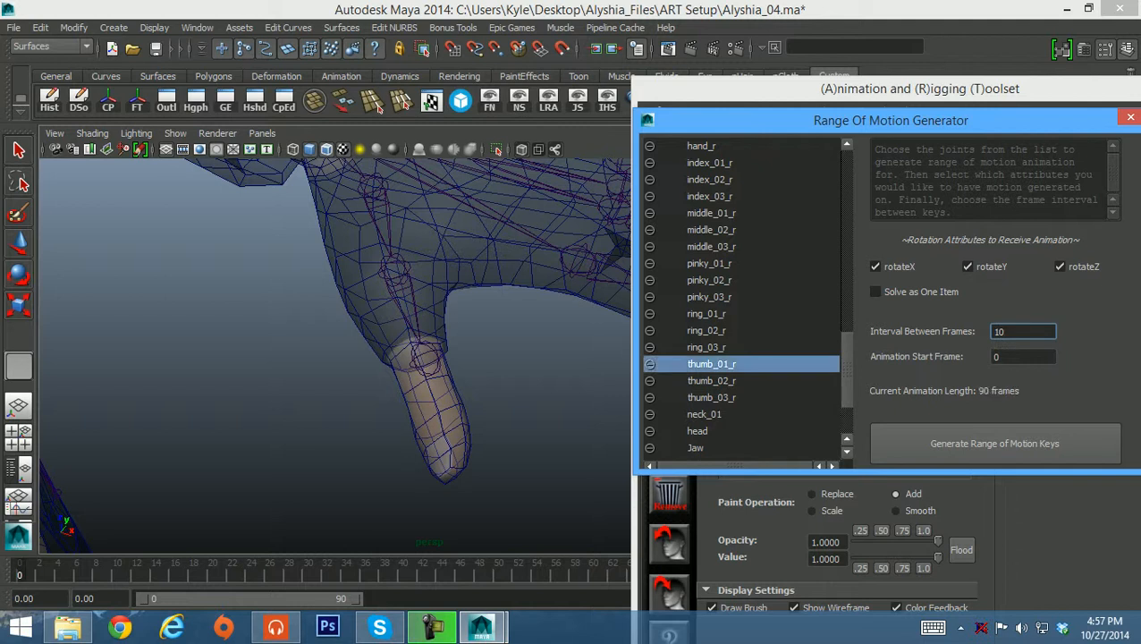
pyautogui.keyDown('ctrl'); pyautogui.click(712, 380); pyautogui.keyUp('ctrl')
pyautogui.keyDown('ctrl'); pyautogui.click(712, 398); pyautogui.keyUp('ctrl')
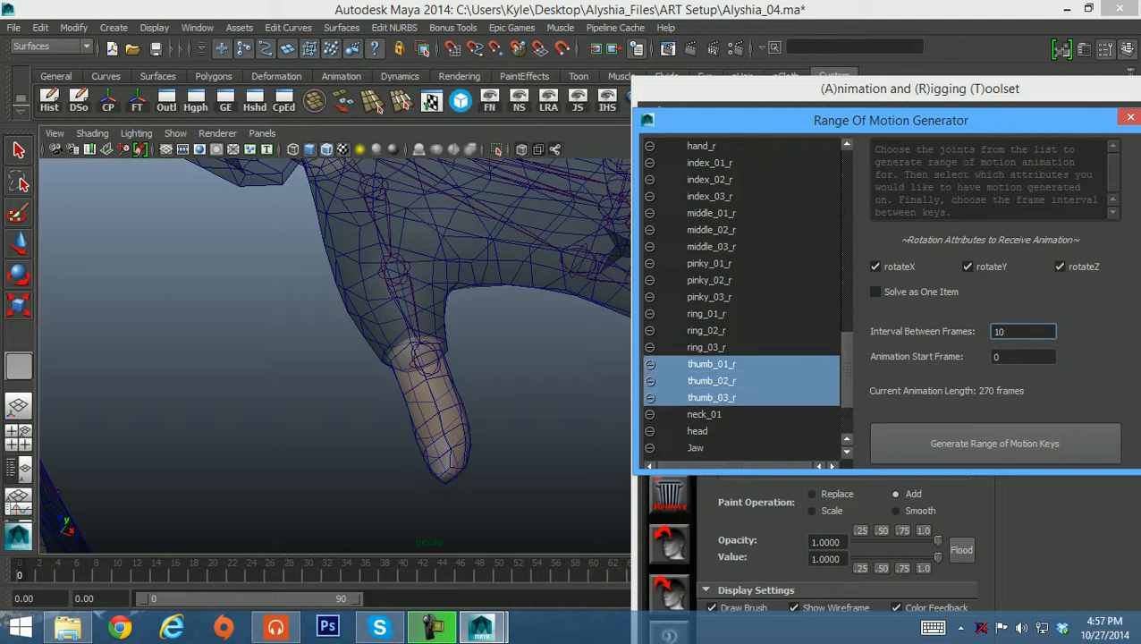
pyautogui.click(875, 291)
pyautogui.scroll(2, 742, 295)
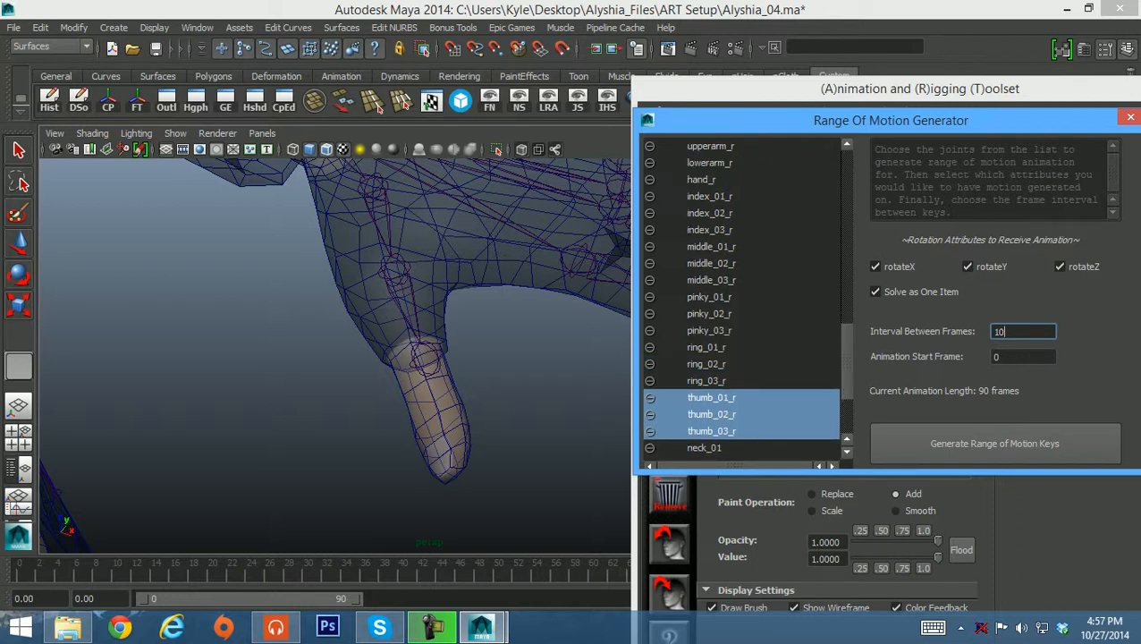
# Clear all existing range of motion keys from the rig
pyautogui.moveTo(769, 120); pyautogui.dragTo(789, 345)
pyautogui.rightClick(676, 247)
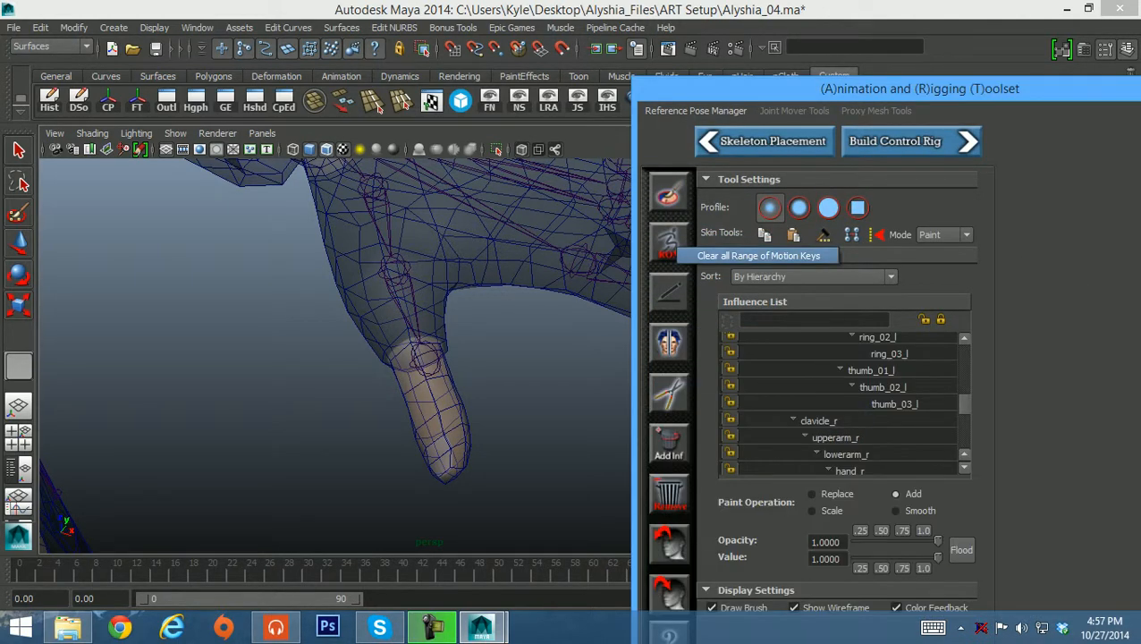
pyautogui.click(758, 256)
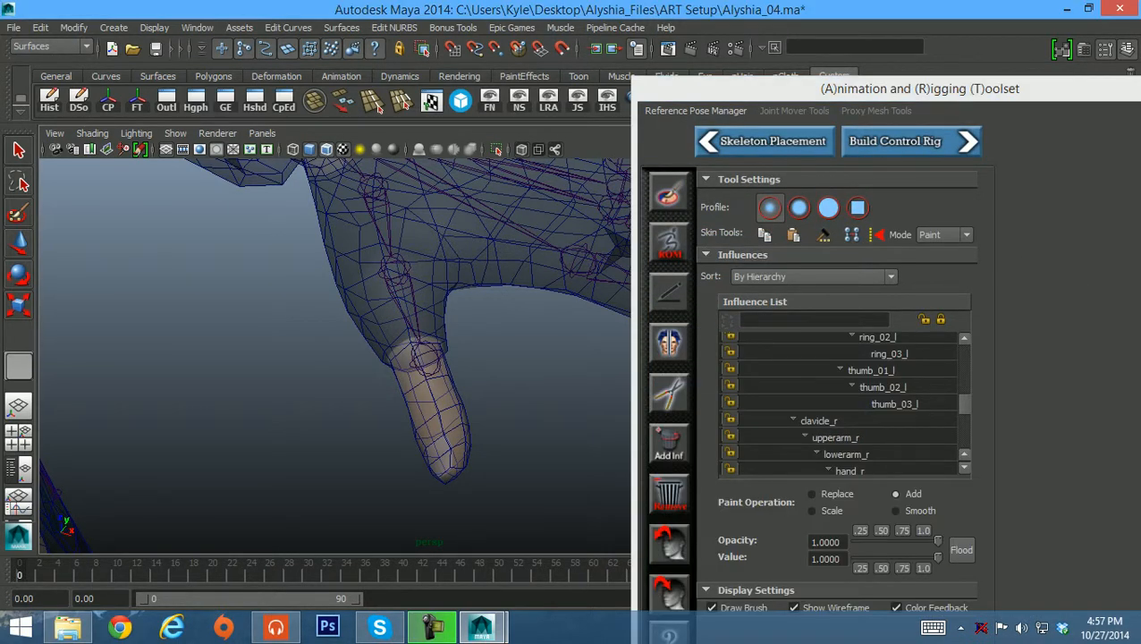
# Generate range of motion keys for thumb_01_l, thumb_02_l and thumb_03_l, solved as one item with an interval of 10 frames
pyautogui.moveTo(920, 88); pyautogui.dragTo(838, 425)
pyautogui.click(912, 346)
pyautogui.moveTo(911, 346); pyautogui.dragTo(835, 176)
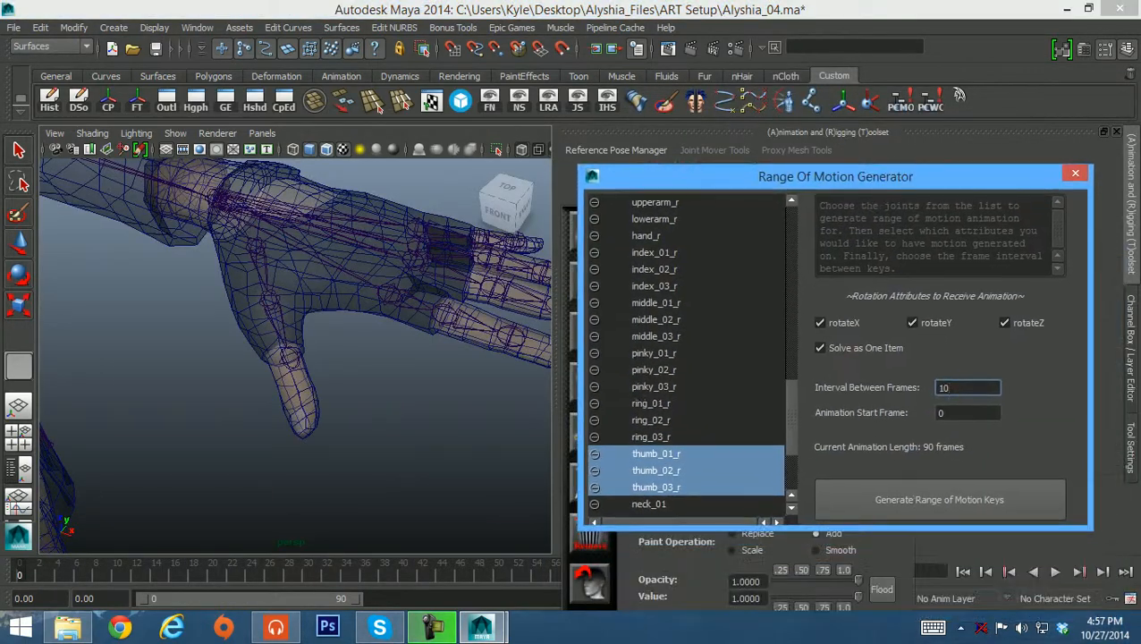
pyautogui.scroll(4, 688, 354)
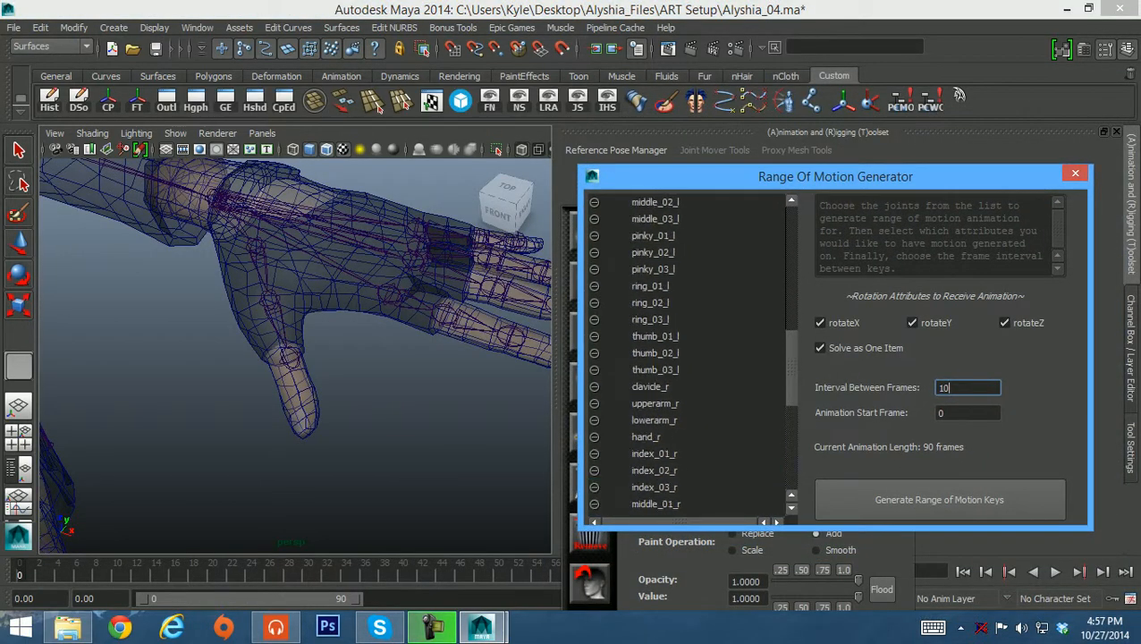
pyautogui.moveTo(655, 336); pyautogui.dragTo(655, 370)
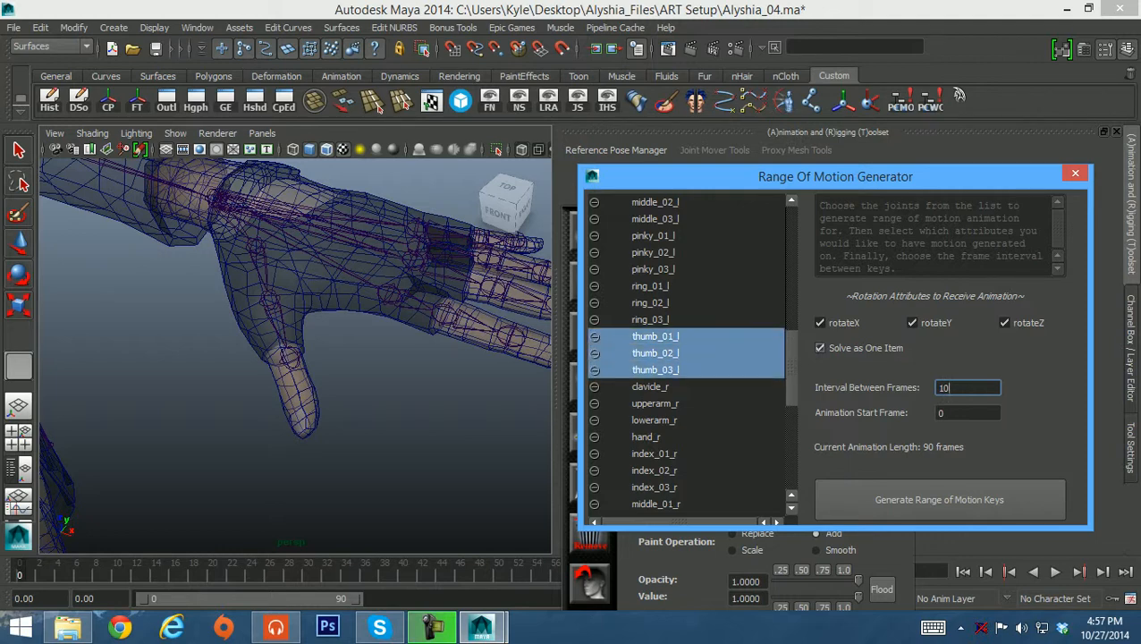
pyautogui.click(940, 500)
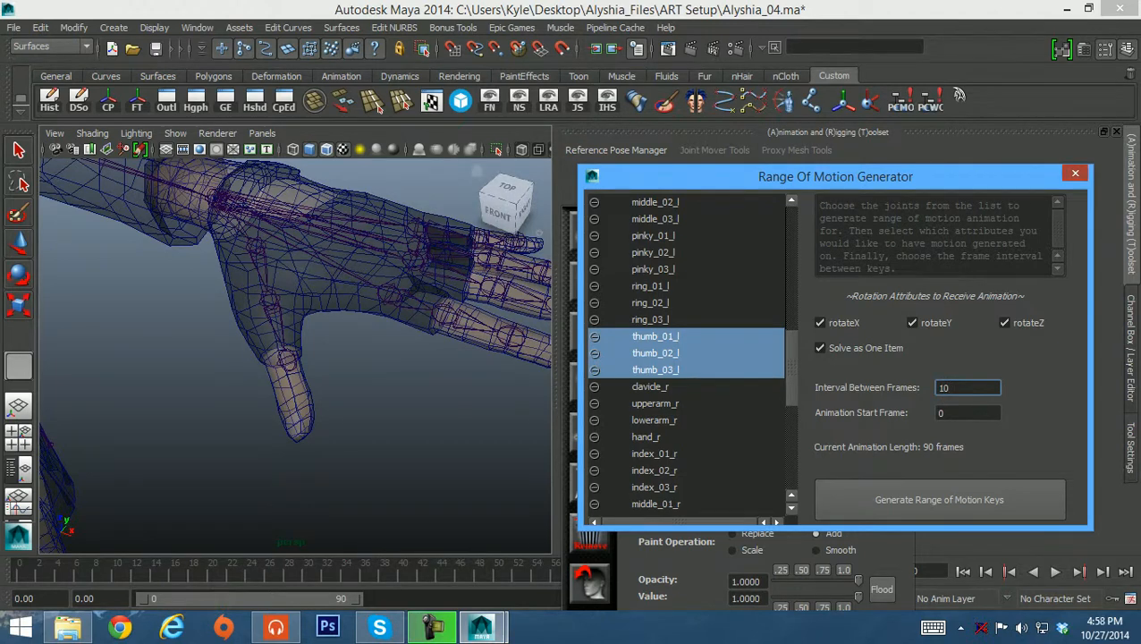
# Close the Range Of Motion Generator and scrub the thumb animation back to frame 0 to check the left thumb's deformation
pyautogui.click(1075, 172)
pyautogui.moveTo(762, 132); pyautogui.dragTo(660, 323)
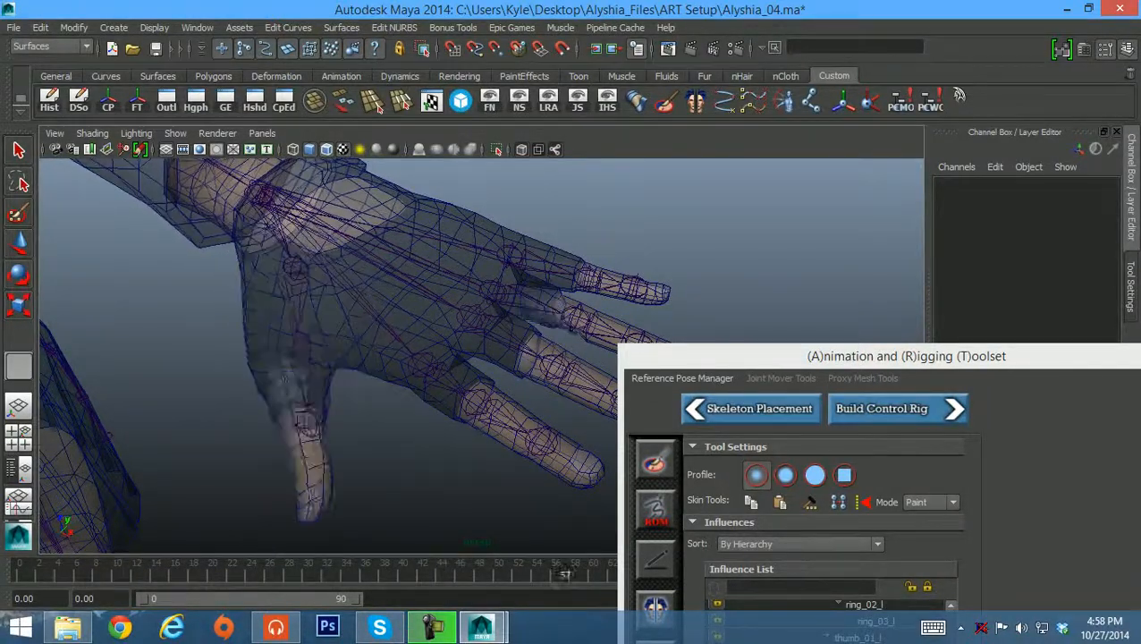
pyautogui.moveTo(564, 574); pyautogui.dragTo(20, 574)
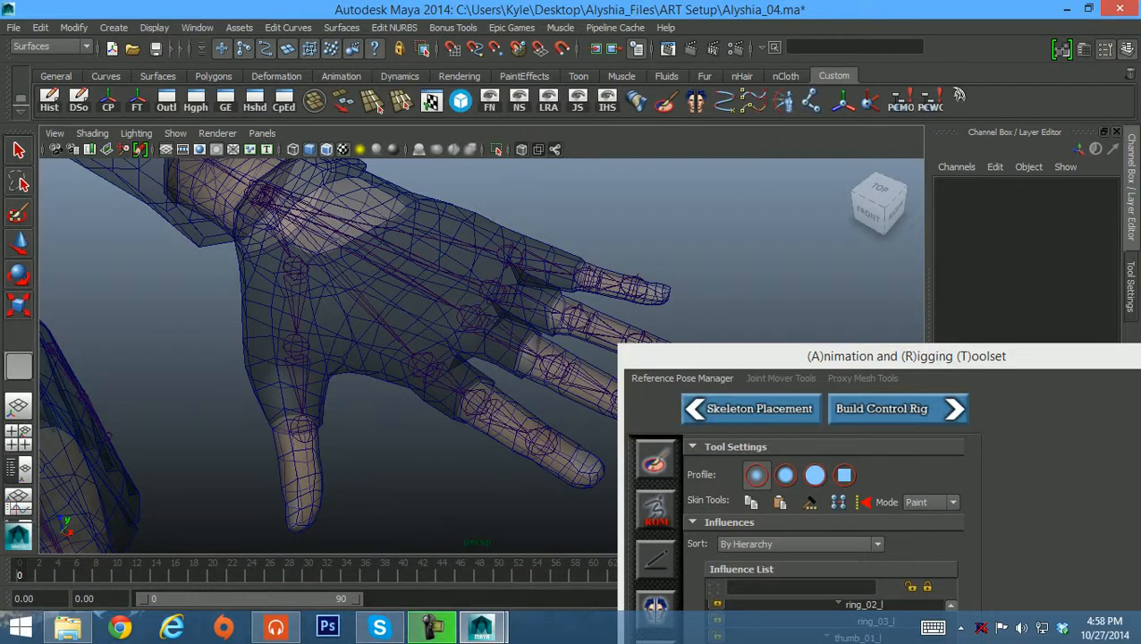
# Bring the whole character into view and turn off X-Ray display so the textured mesh is drawn opaque
pyautogui.keyDown('alt'); pyautogui.moveTo(465, 358); pyautogui.dragTo(331, 357, button='right'); pyautogui.keyUp('alt')
pyautogui.keyDown('alt'); pyautogui.moveTo(331, 358); pyautogui.dragTo(313, 322); pyautogui.keyUp('alt')
pyautogui.keyDown('alt'); pyautogui.moveTo(402, 340); pyautogui.dragTo(313, 339, button='right'); pyautogui.keyUp('alt')
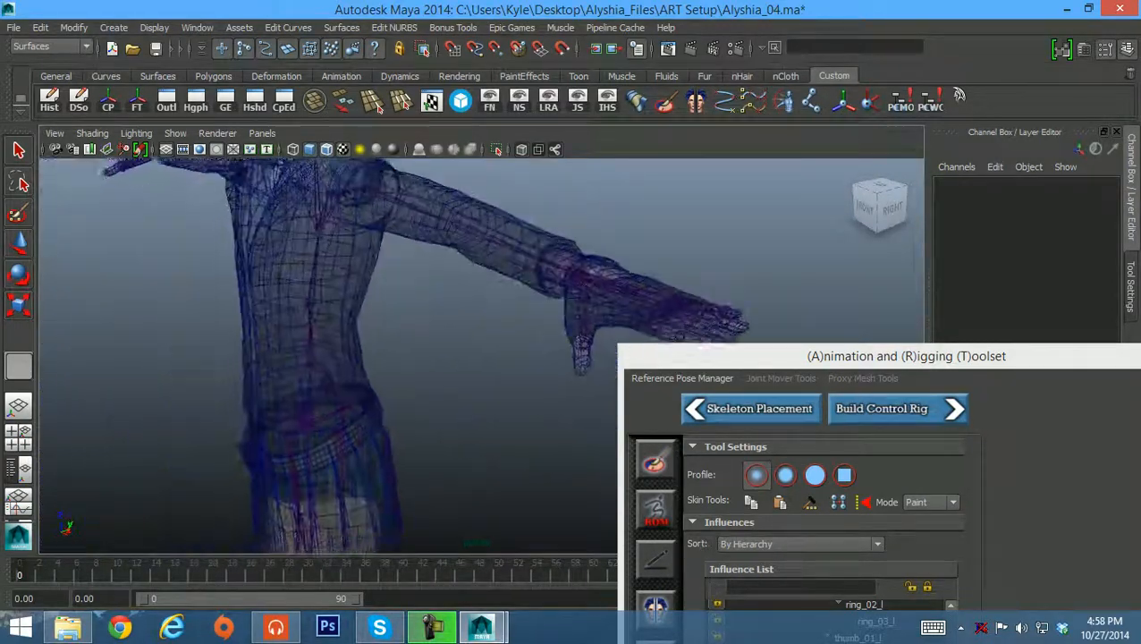
pyautogui.keyDown('alt'); pyautogui.moveTo(357, 340); pyautogui.dragTo(429, 312); pyautogui.keyUp('alt')
pyautogui.keyDown('alt'); pyautogui.moveTo(358, 340); pyautogui.dragTo(501, 344, button='middle'); pyautogui.keyUp('alt')
pyautogui.keyDown('alt'); pyautogui.moveTo(447, 340); pyautogui.dragTo(434, 357); pyautogui.keyUp('alt')
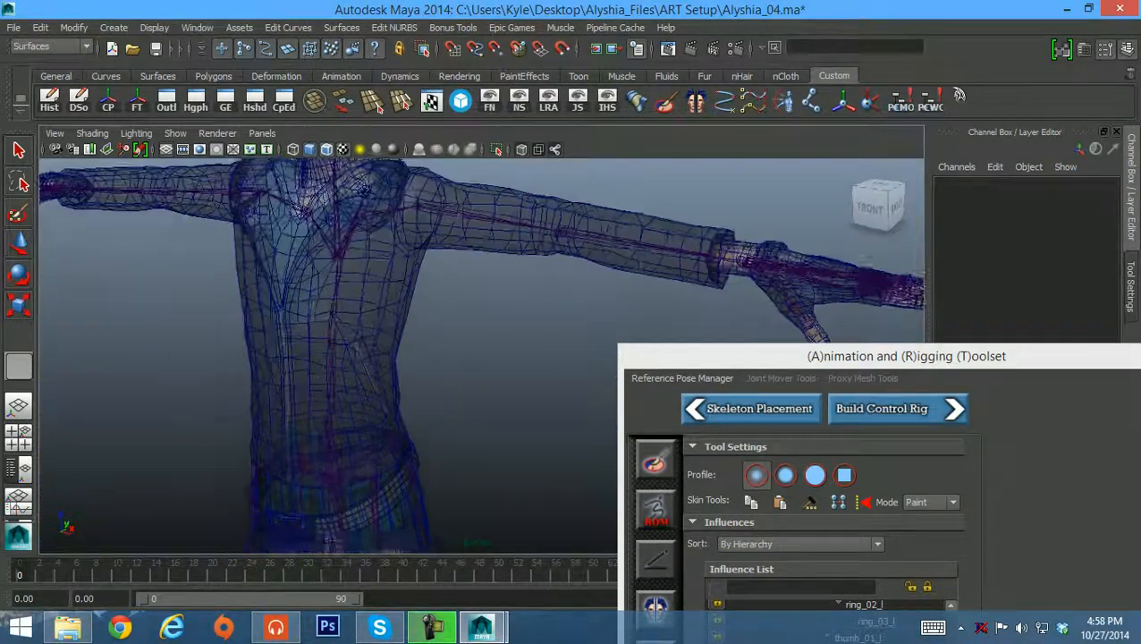
pyautogui.keyDown('alt'); pyautogui.moveTo(501, 295); pyautogui.dragTo(412, 286, button='right'); pyautogui.keyUp('alt')
pyautogui.keyDown('alt'); pyautogui.moveTo(412, 260); pyautogui.dragTo(384, 331, button='middle'); pyautogui.keyUp('alt')
pyautogui.keyDown('alt'); pyautogui.moveTo(385, 331); pyautogui.dragTo(398, 322); pyautogui.keyUp('alt')
pyautogui.keyDown('alt'); pyautogui.moveTo(429, 205); pyautogui.dragTo(327, 170, button='right'); pyautogui.keyUp('alt')
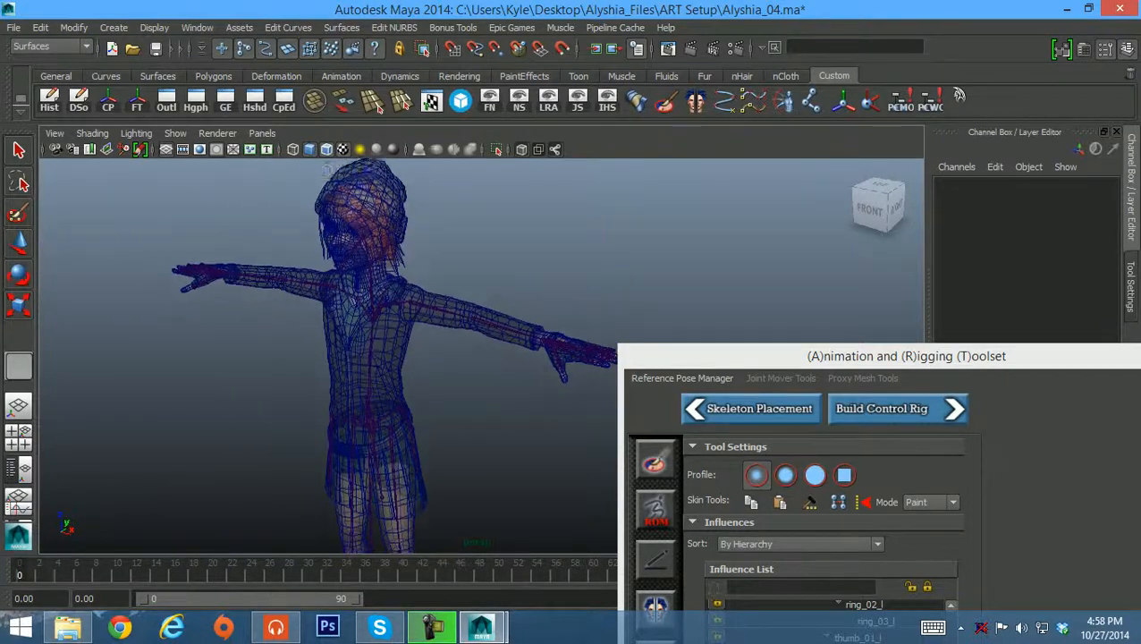
pyautogui.keyDown('alt'); pyautogui.moveTo(328, 169); pyautogui.dragTo(353, 179); pyautogui.keyUp('alt')
pyautogui.click(521, 150)
pyautogui.keyDown('alt'); pyautogui.moveTo(402, 340); pyautogui.dragTo(461, 326); pyautogui.keyUp('alt')
pyautogui.keyDown('alt'); pyautogui.moveTo(384, 376); pyautogui.dragTo(450, 286, button='middle'); pyautogui.keyUp('alt')
pyautogui.keyDown('alt'); pyautogui.moveTo(416, 284); pyautogui.dragTo(431, 278); pyautogui.keyUp('alt')
pyautogui.keyDown('alt'); pyautogui.moveTo(430, 278); pyautogui.dragTo(431, 336, button='middle'); pyautogui.keyUp('alt')
pyautogui.keyDown('alt'); pyautogui.moveTo(431, 336); pyautogui.dragTo(380, 352); pyautogui.keyUp('alt')
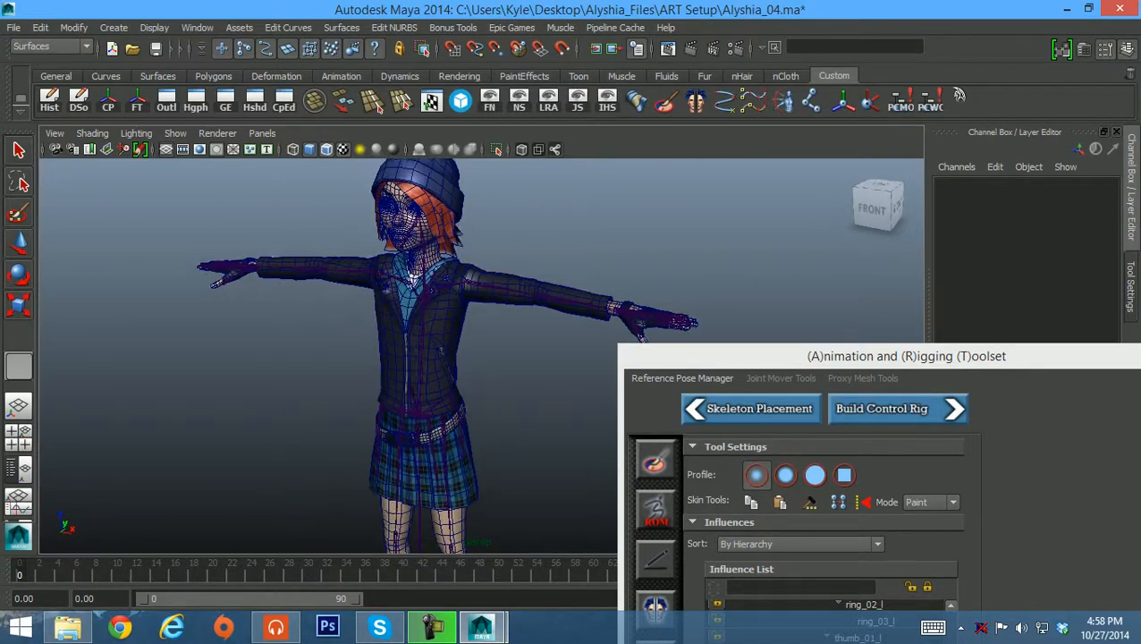